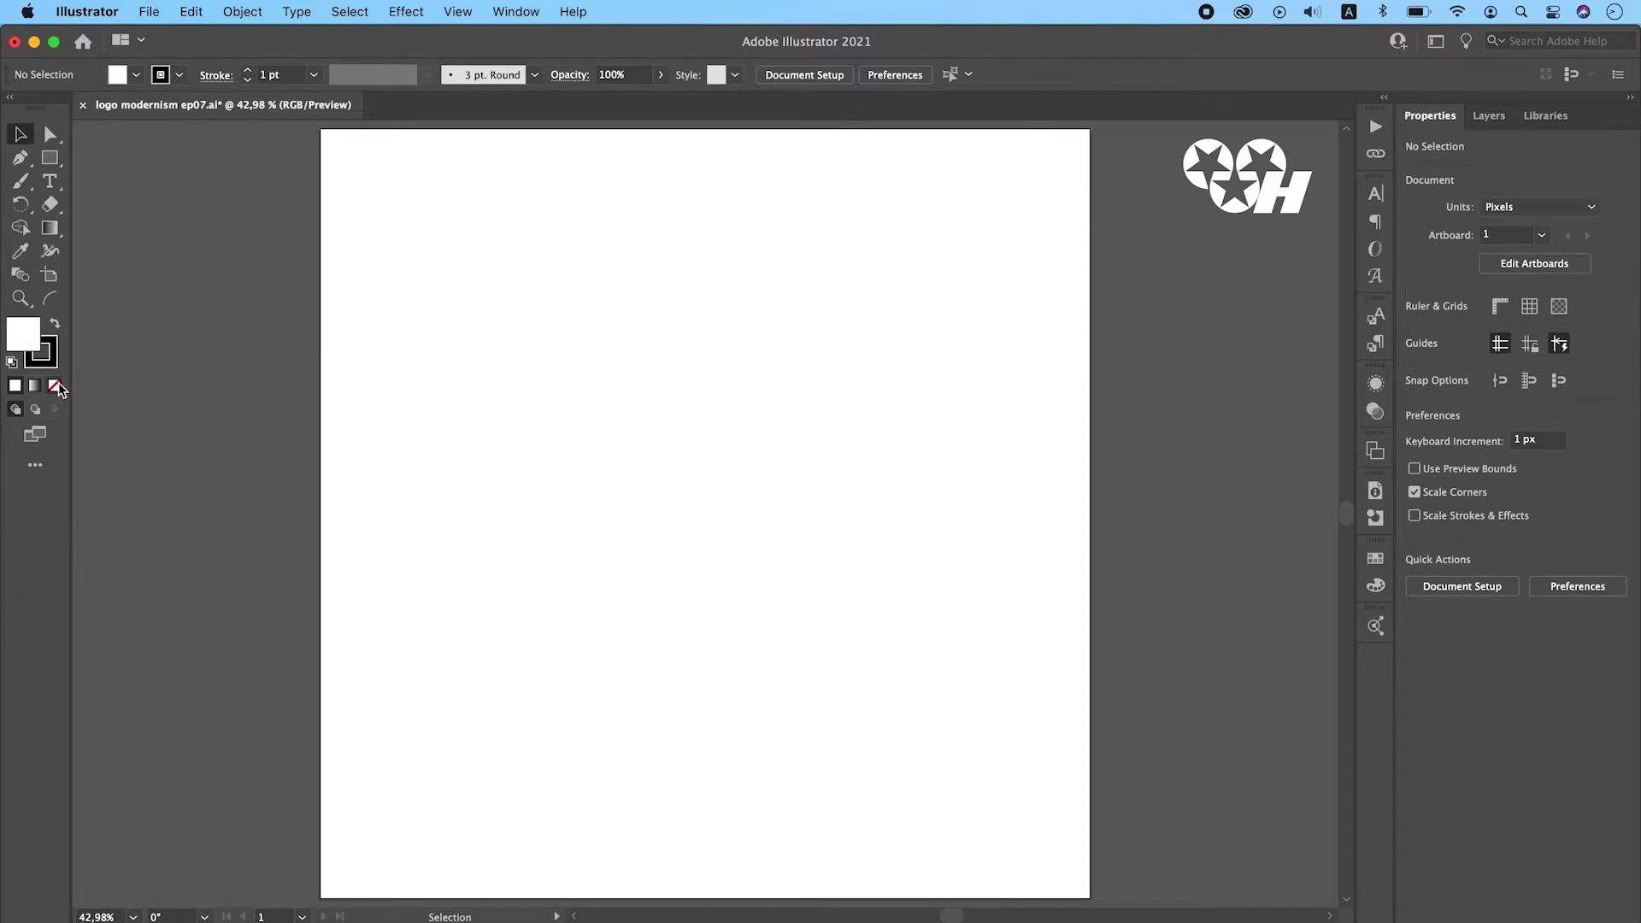
With fill set to None, confirm the 1 pt stroke weight and show the other shape tools
click(217, 75)
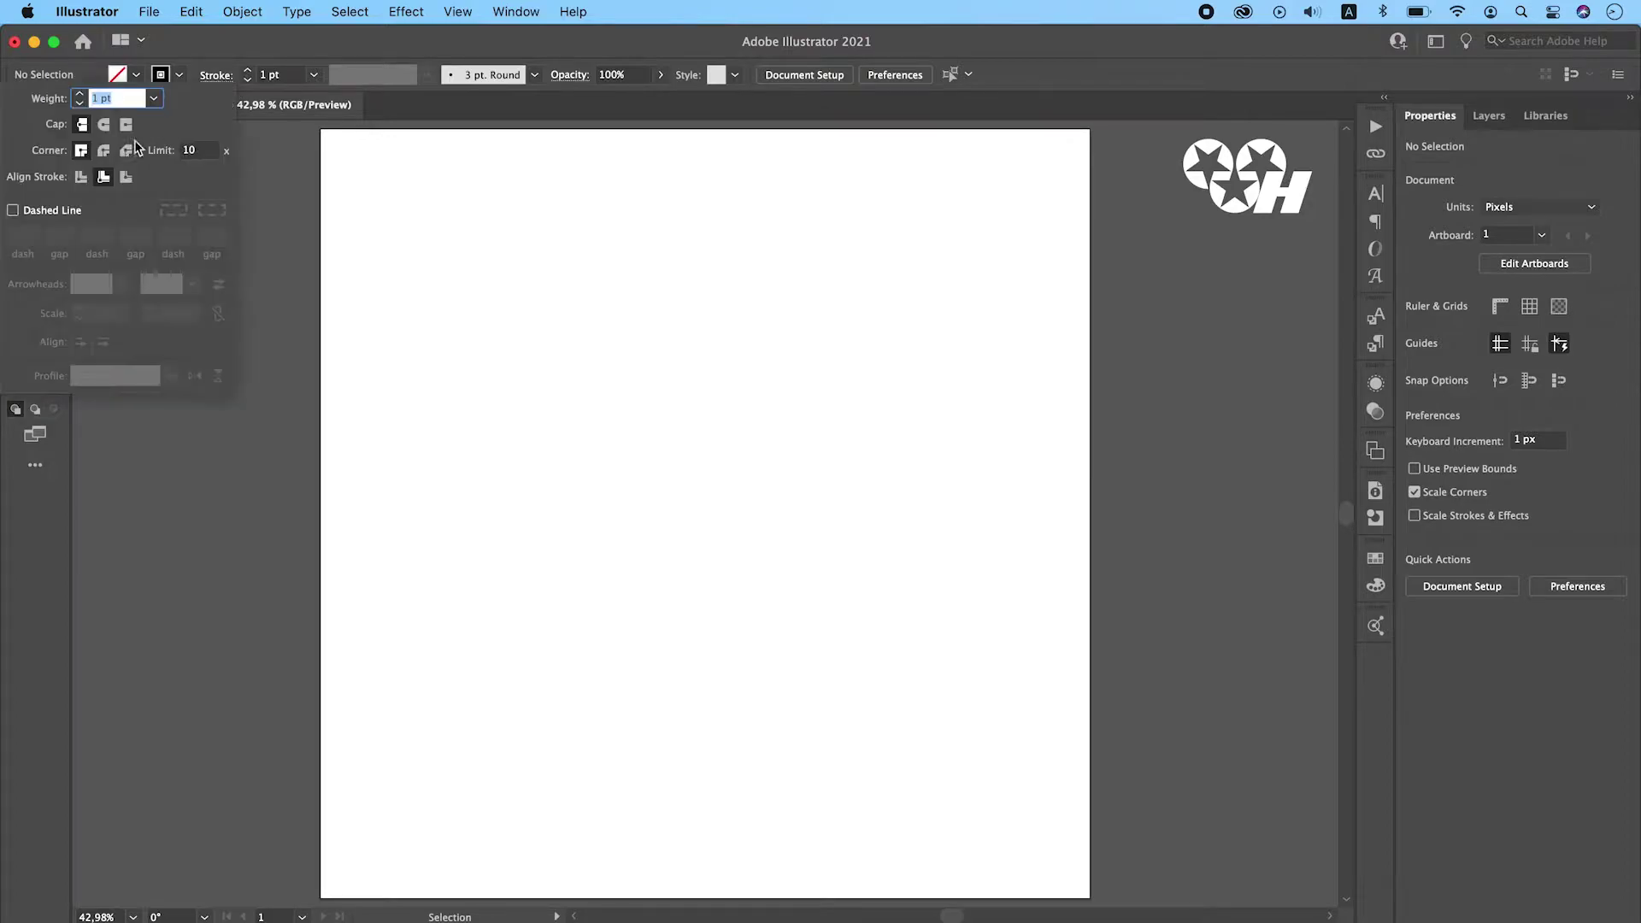
click(460, 329)
right_click(49, 157)
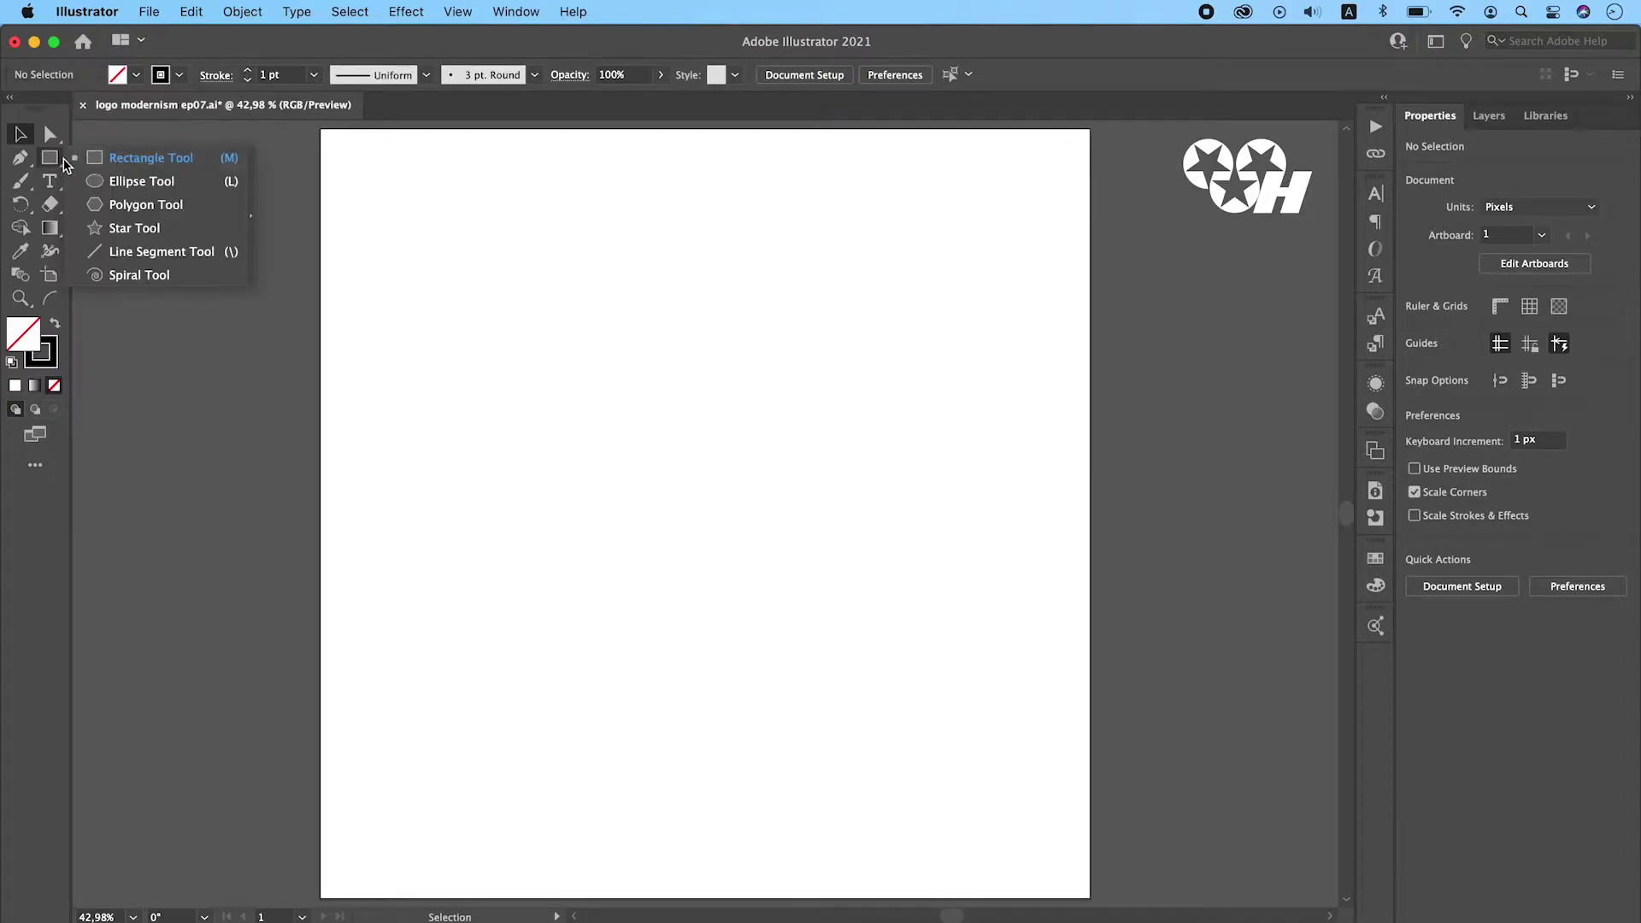
Draw a circle in the upper left of the artboard with the Ellipse tool
click(142, 180)
shift+drag(422, 285, 562, 424)
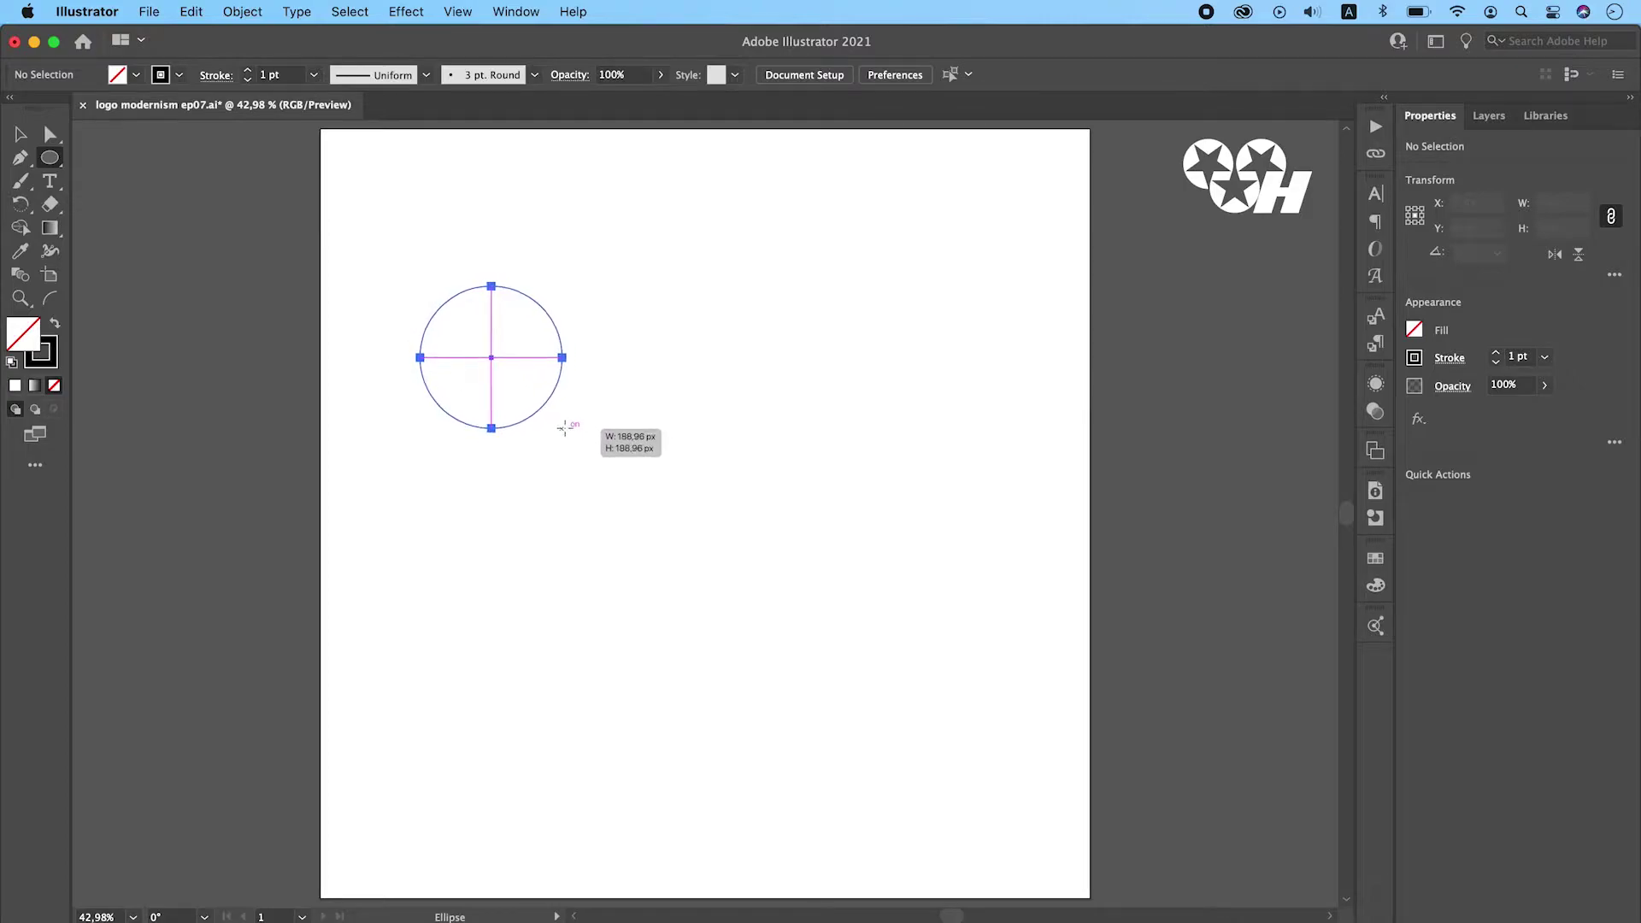
key(v)
click(280, 254)
Draw a five-point star from the circle's centre out to its edge
right_click(49, 157)
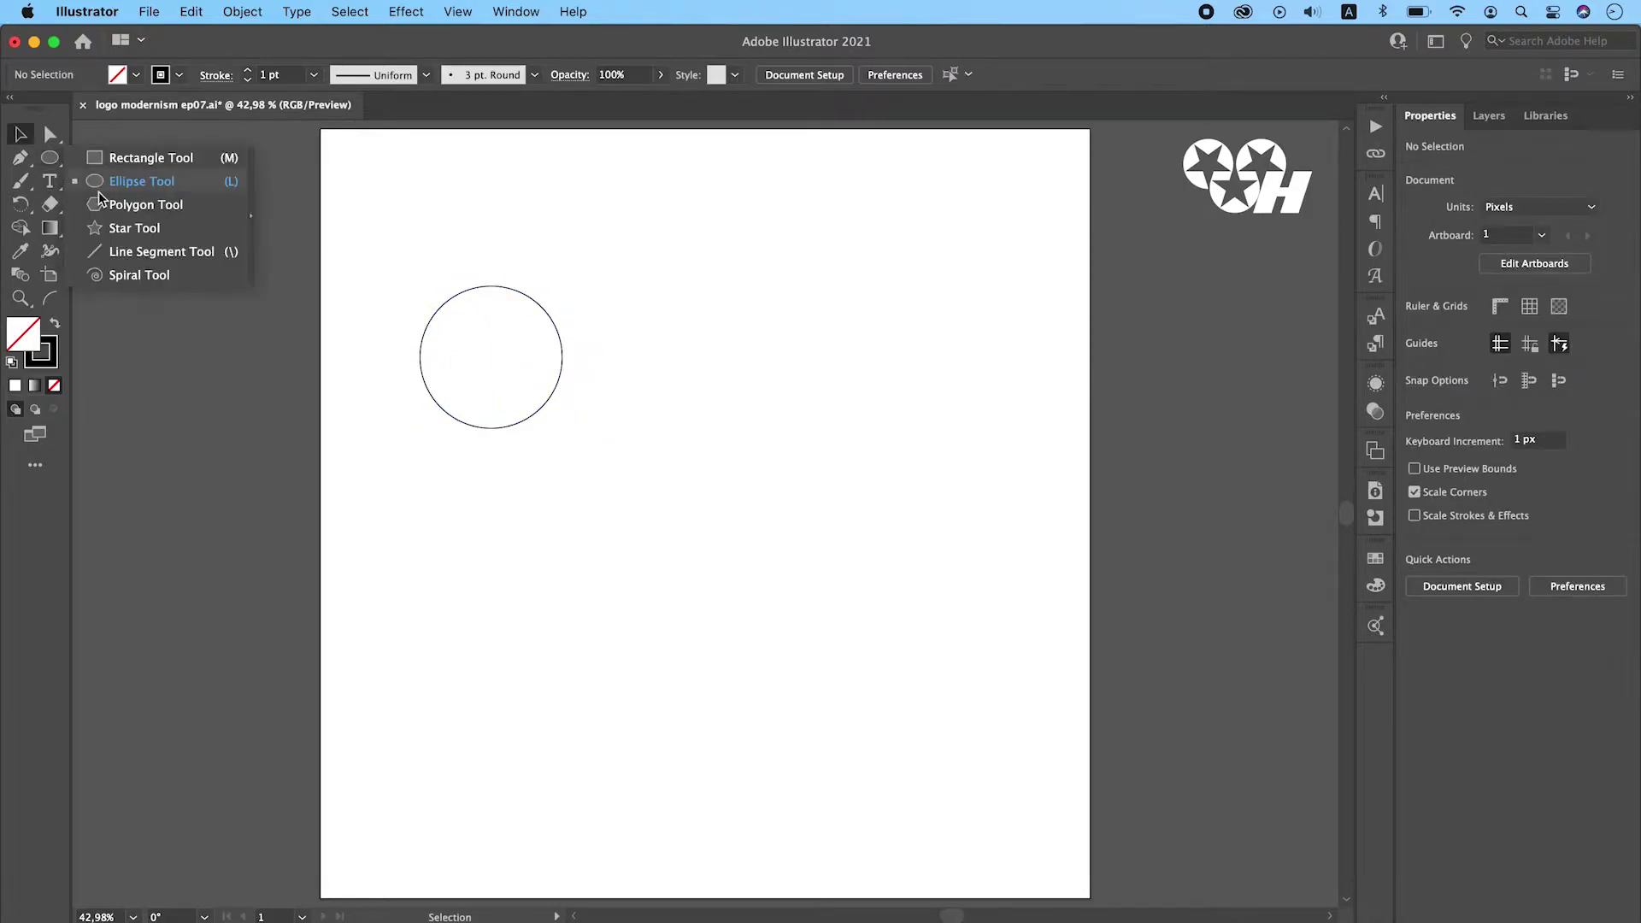
click(141, 246)
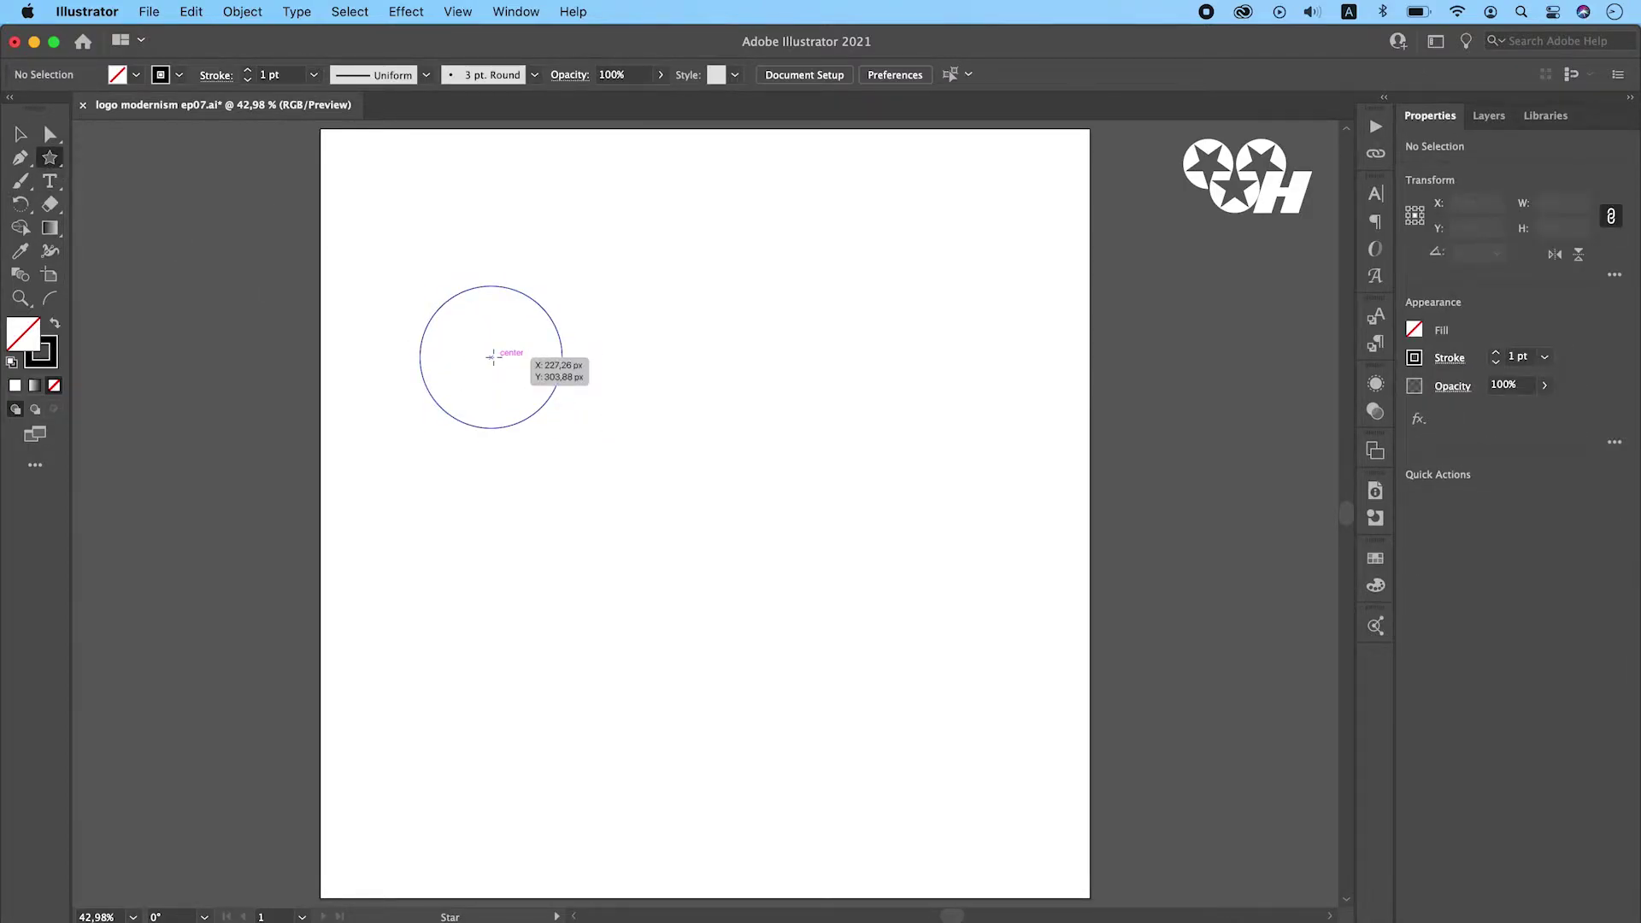
drag(493, 358, 491, 284)
key(v)
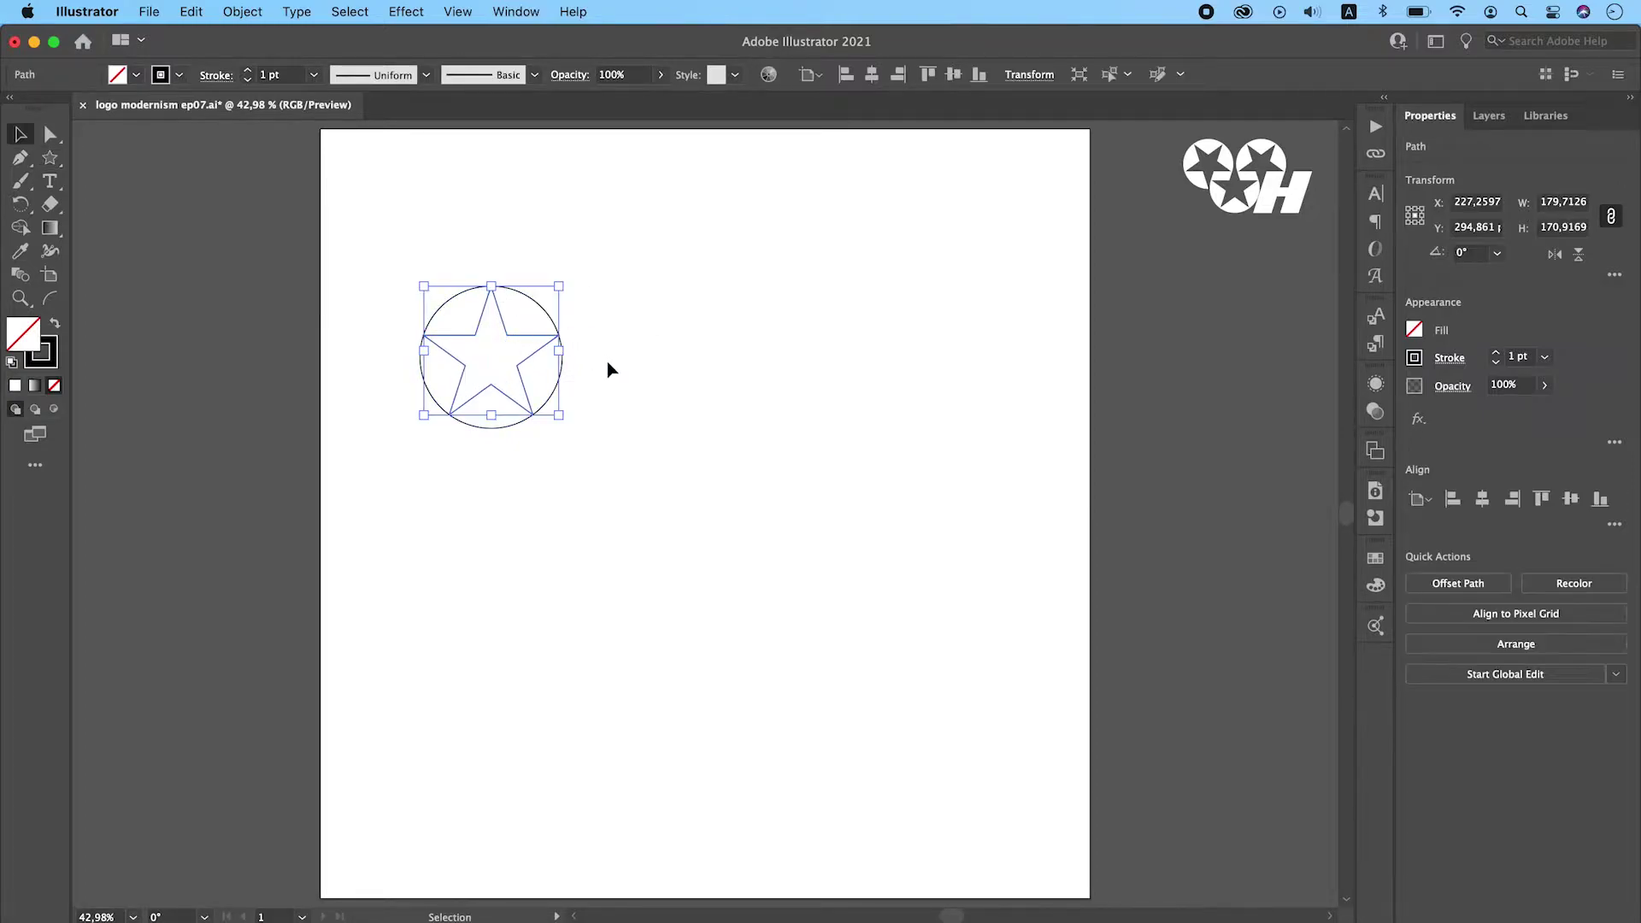
Select the star and circle together and Alt-drag an overlapping copy down-right
click(563, 396)
mouse_move(603, 449)
mouse_down()
mouse_move(410, 270)
mouse_move(603, 449)
mouse_up()
click(1577, 256)
click(588, 456)
drag(494, 331, 559, 389)
Flip the copied pair vertically and Alt-drag the upper star-circle pair to the right
click(1578, 253)
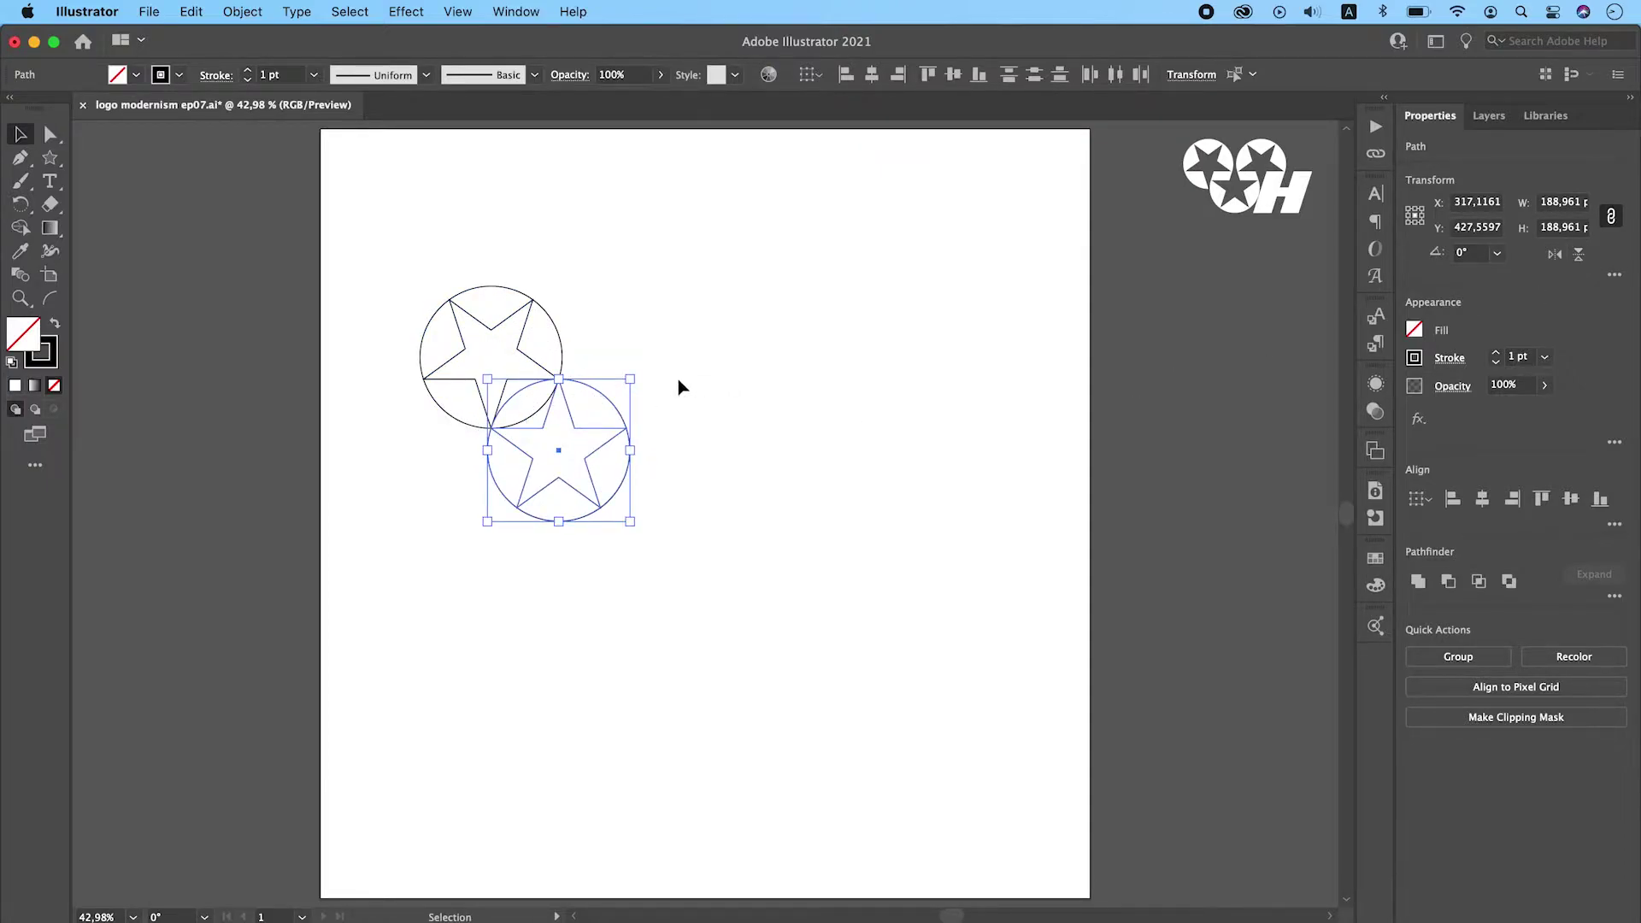
drag(433, 271, 442, 305)
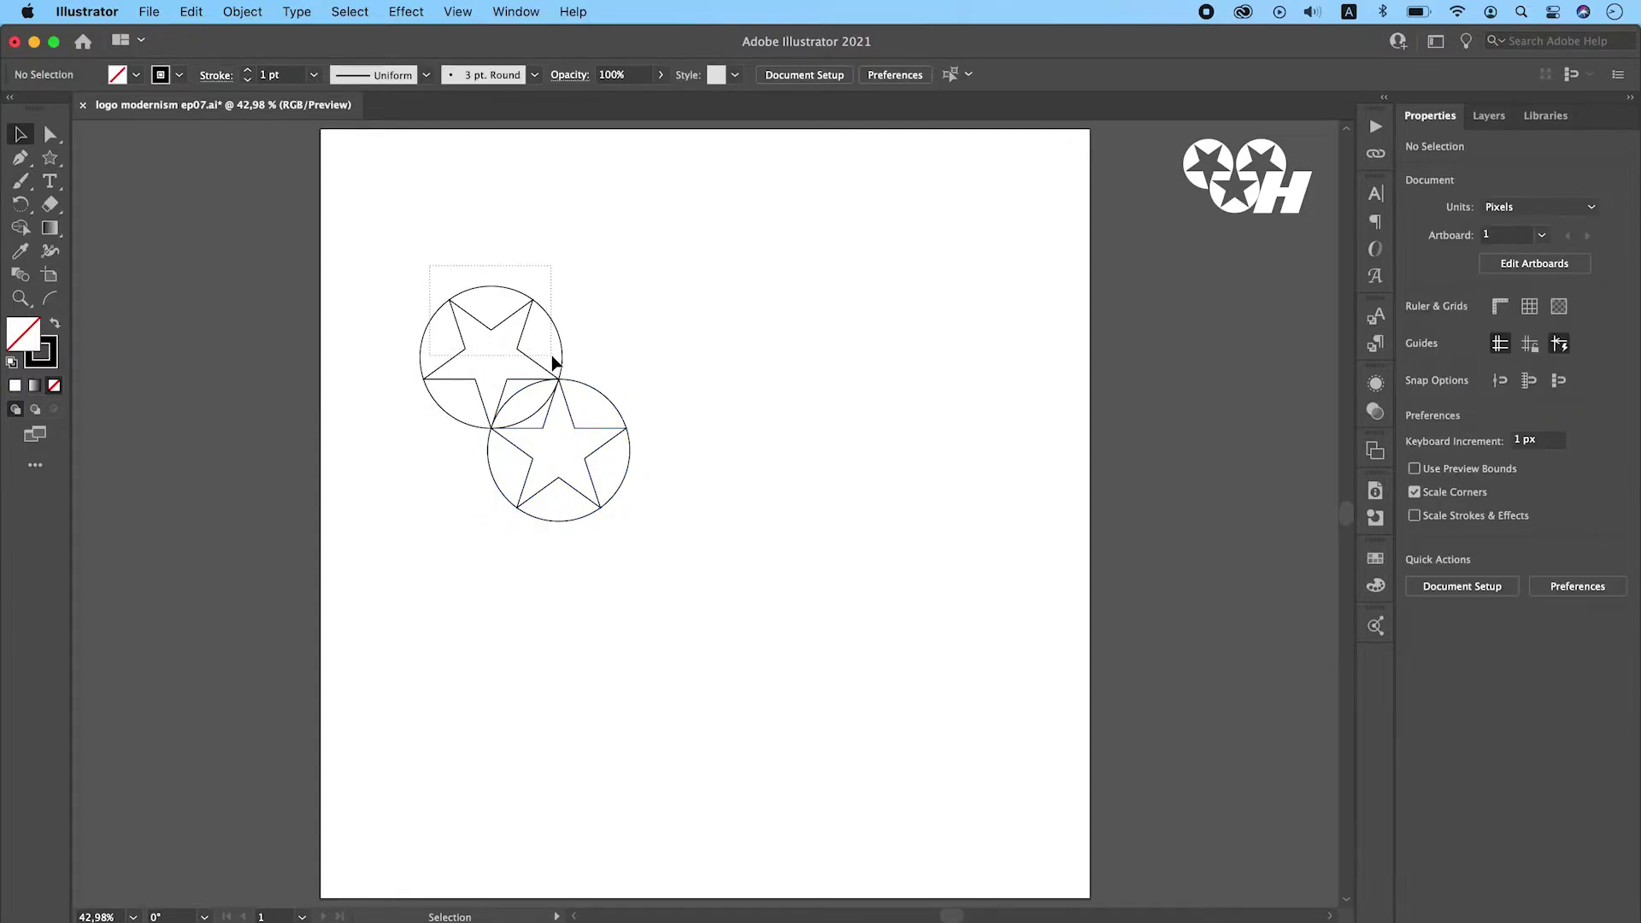
drag(553, 362, 554, 364)
key(a)
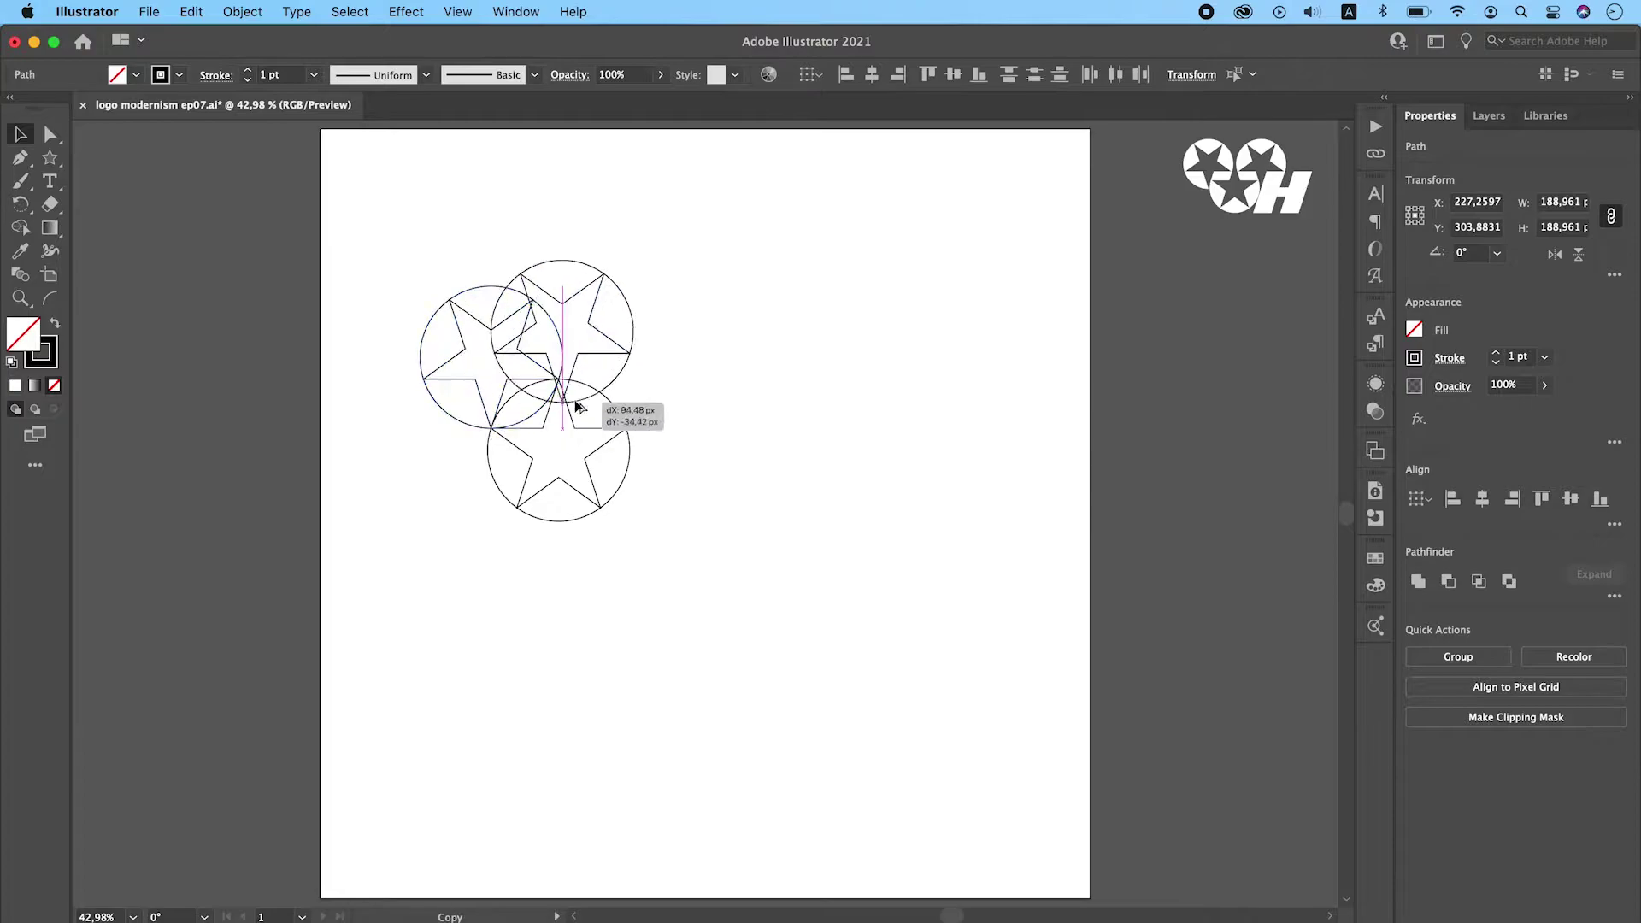
drag(493, 431, 625, 431)
click(736, 521)
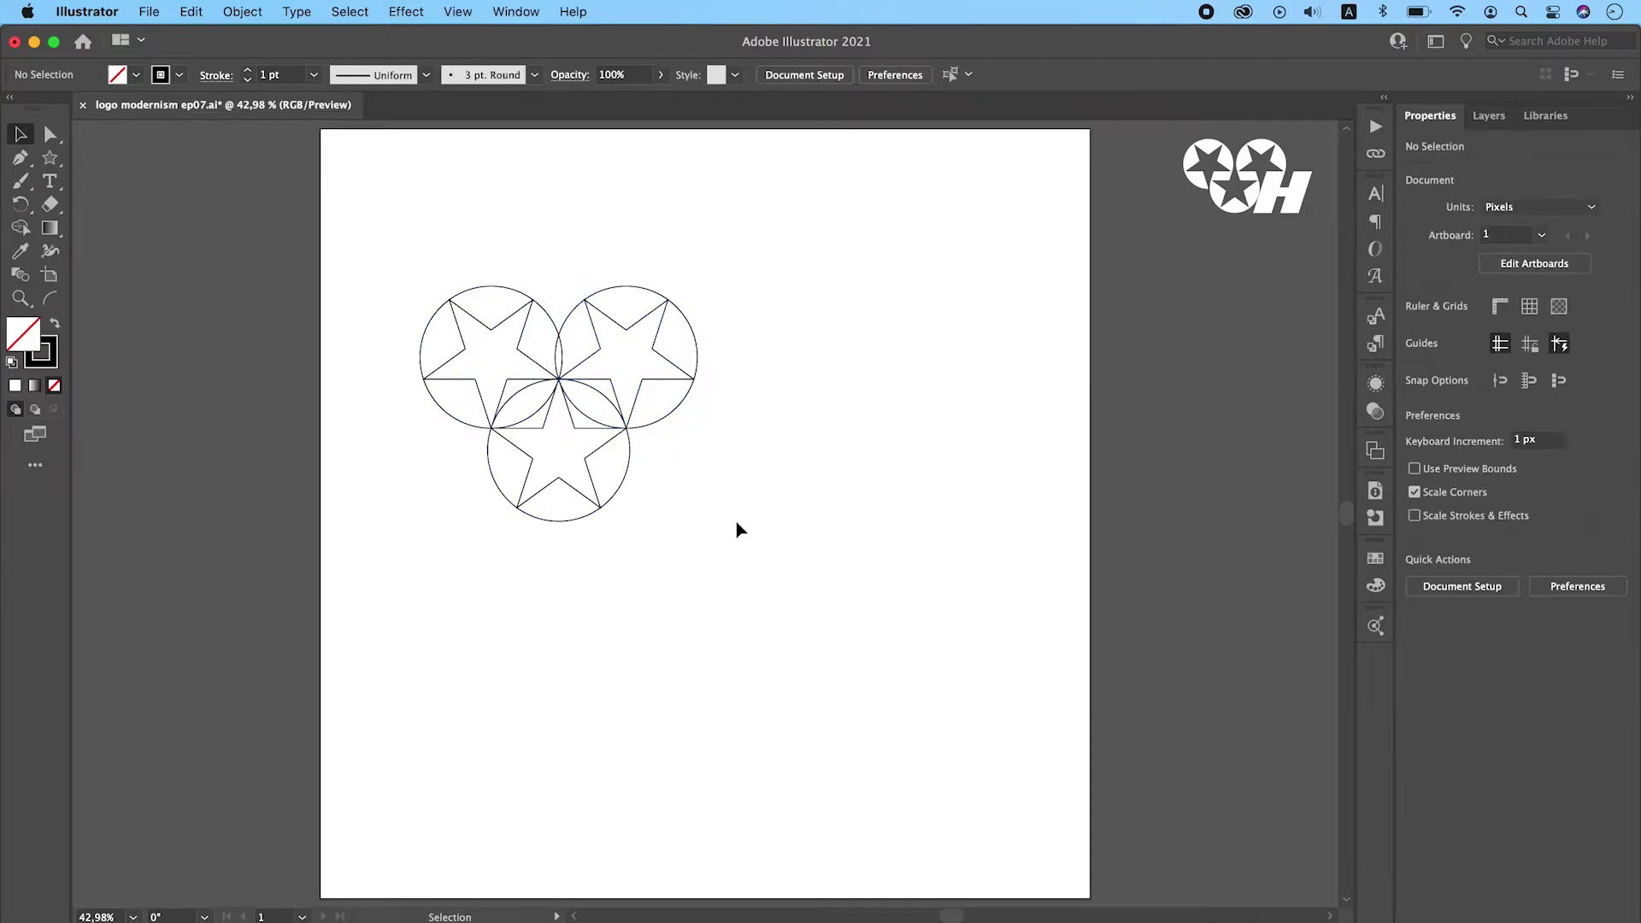
drag(750, 539, 386, 243)
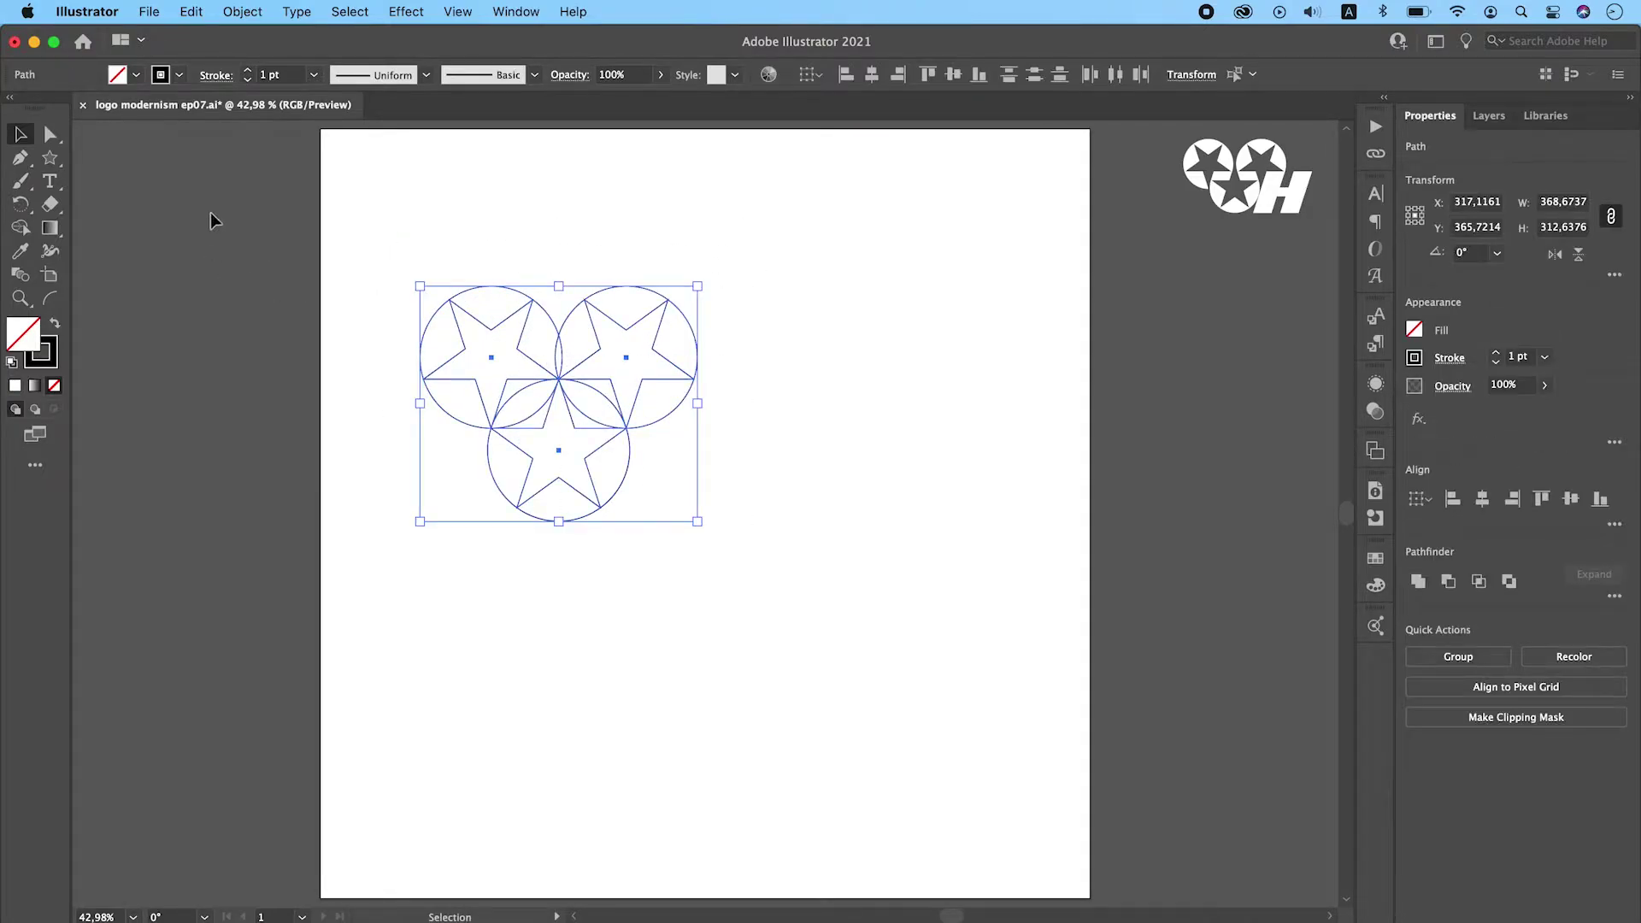
click(56, 329)
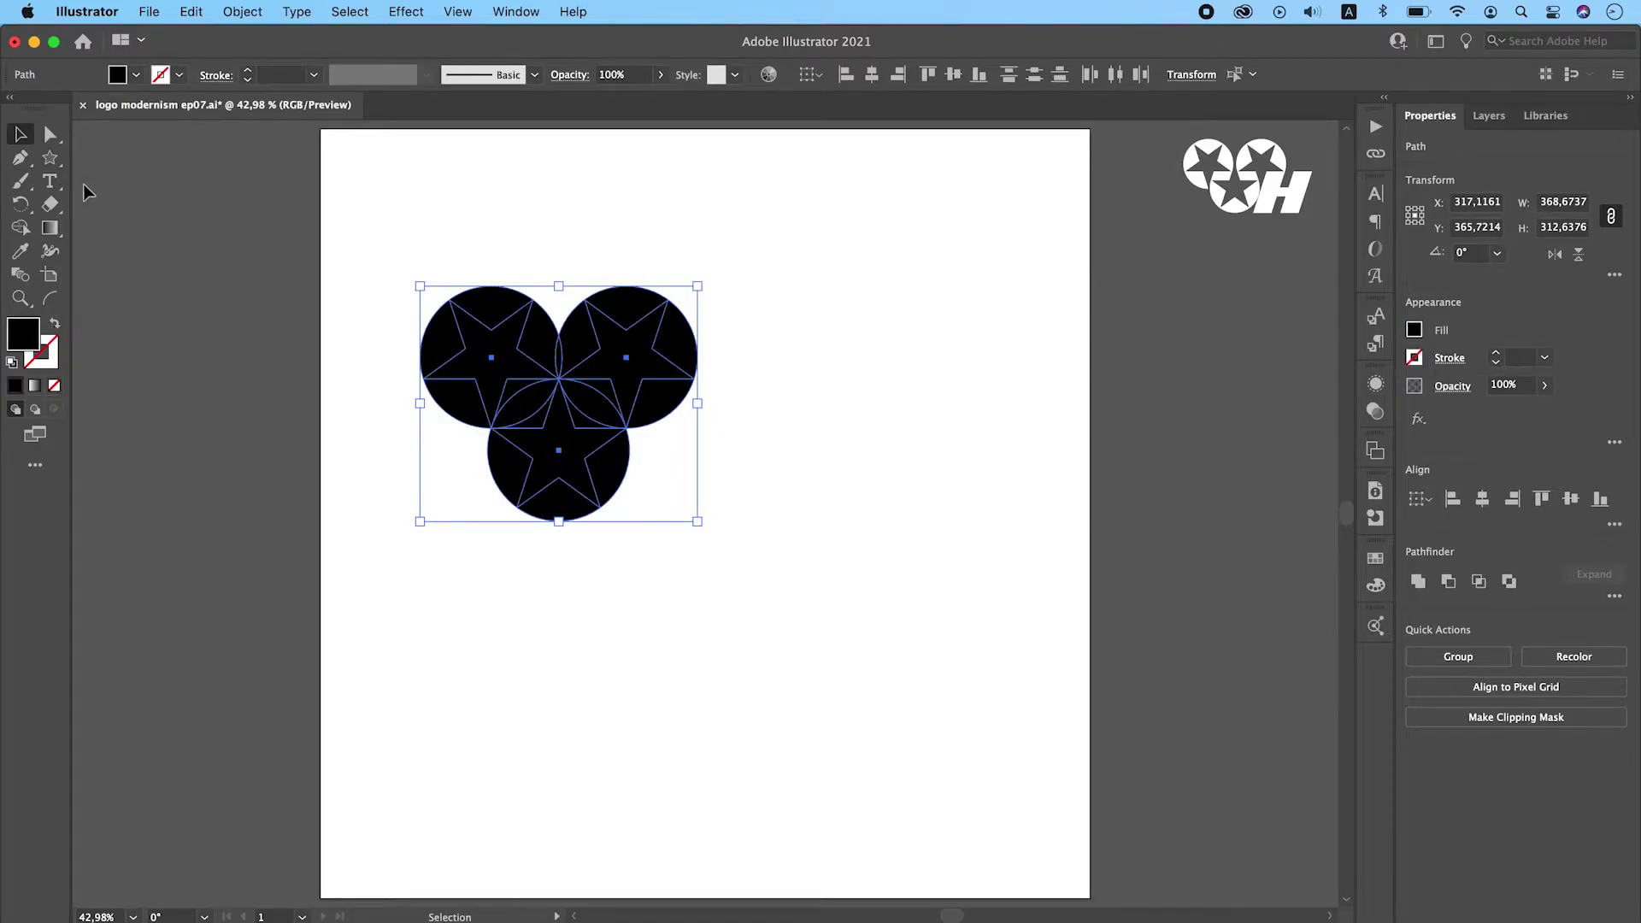
click(492, 356)
click(559, 451)
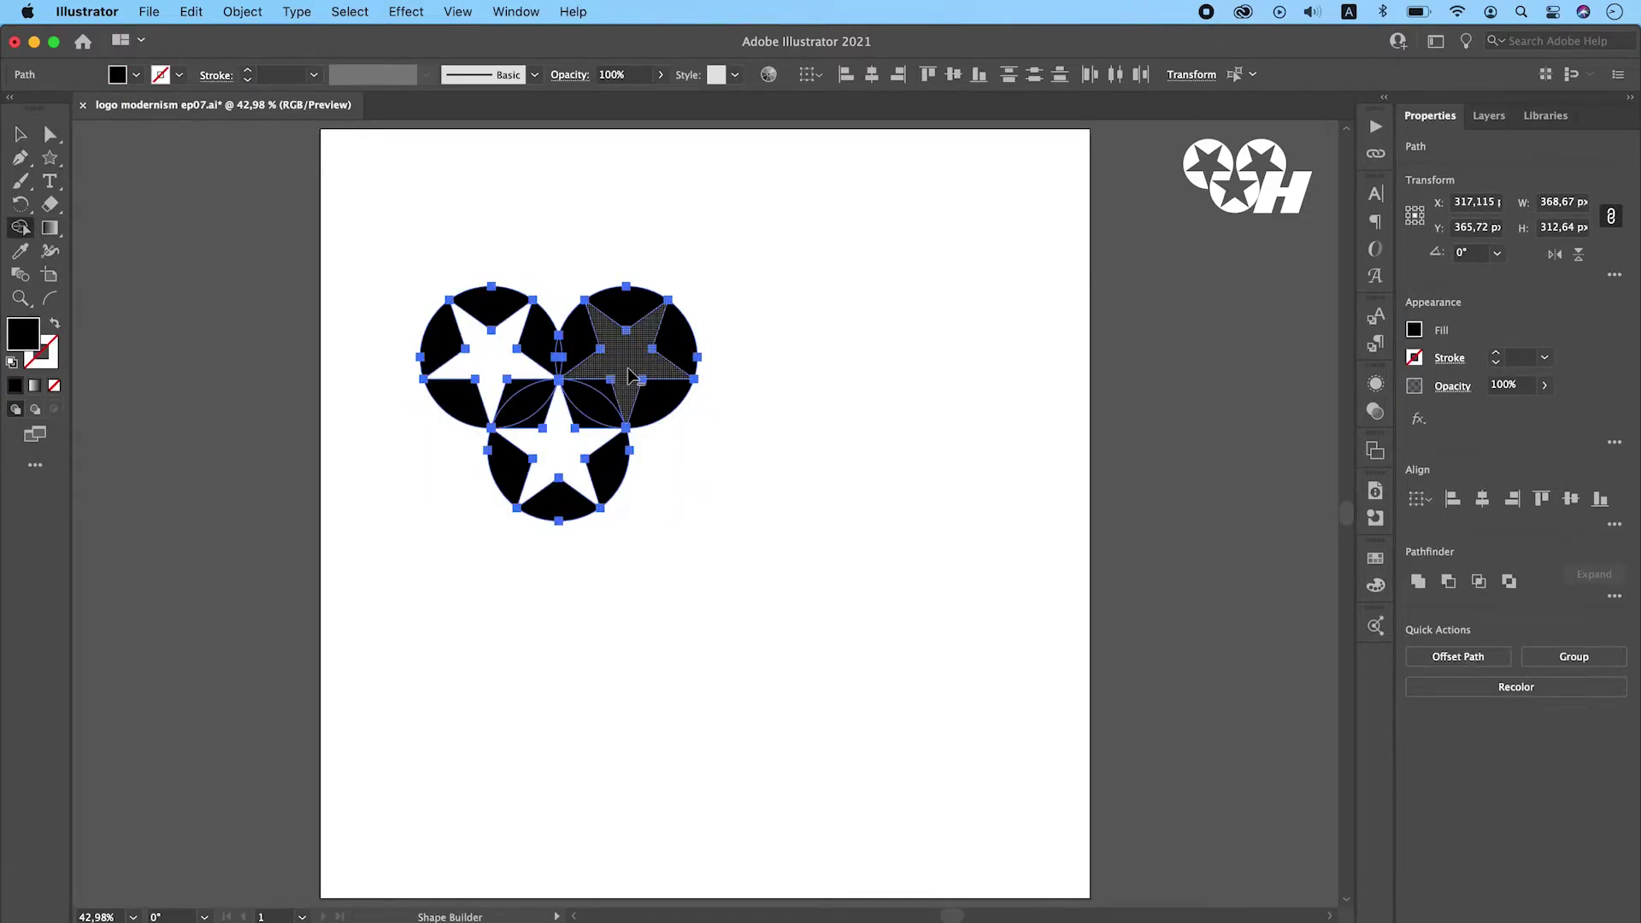
click(692, 384)
key(v)
click(834, 443)
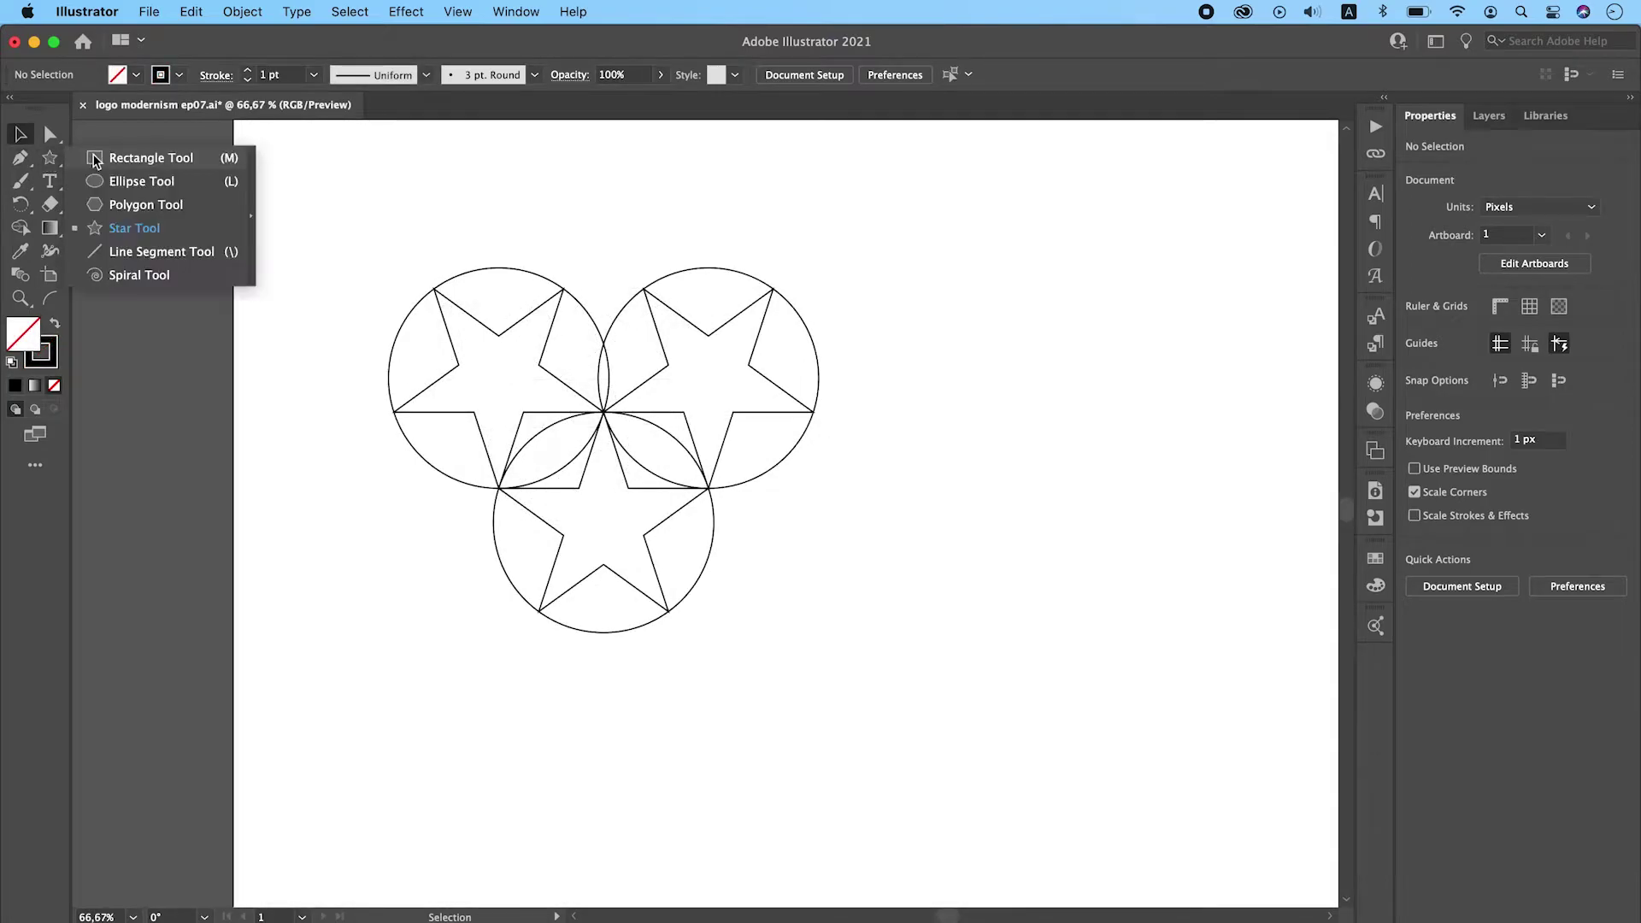
scroll(510, 438, up, 3)
Draw a small rectangle below the left star's arms
mouse_move(404, 382)
mouse_down()
mouse_move(545, 437)
mouse_move(560, 554)
mouse_move(478, 467)
mouse_up()
key(v)
click(612, 436)
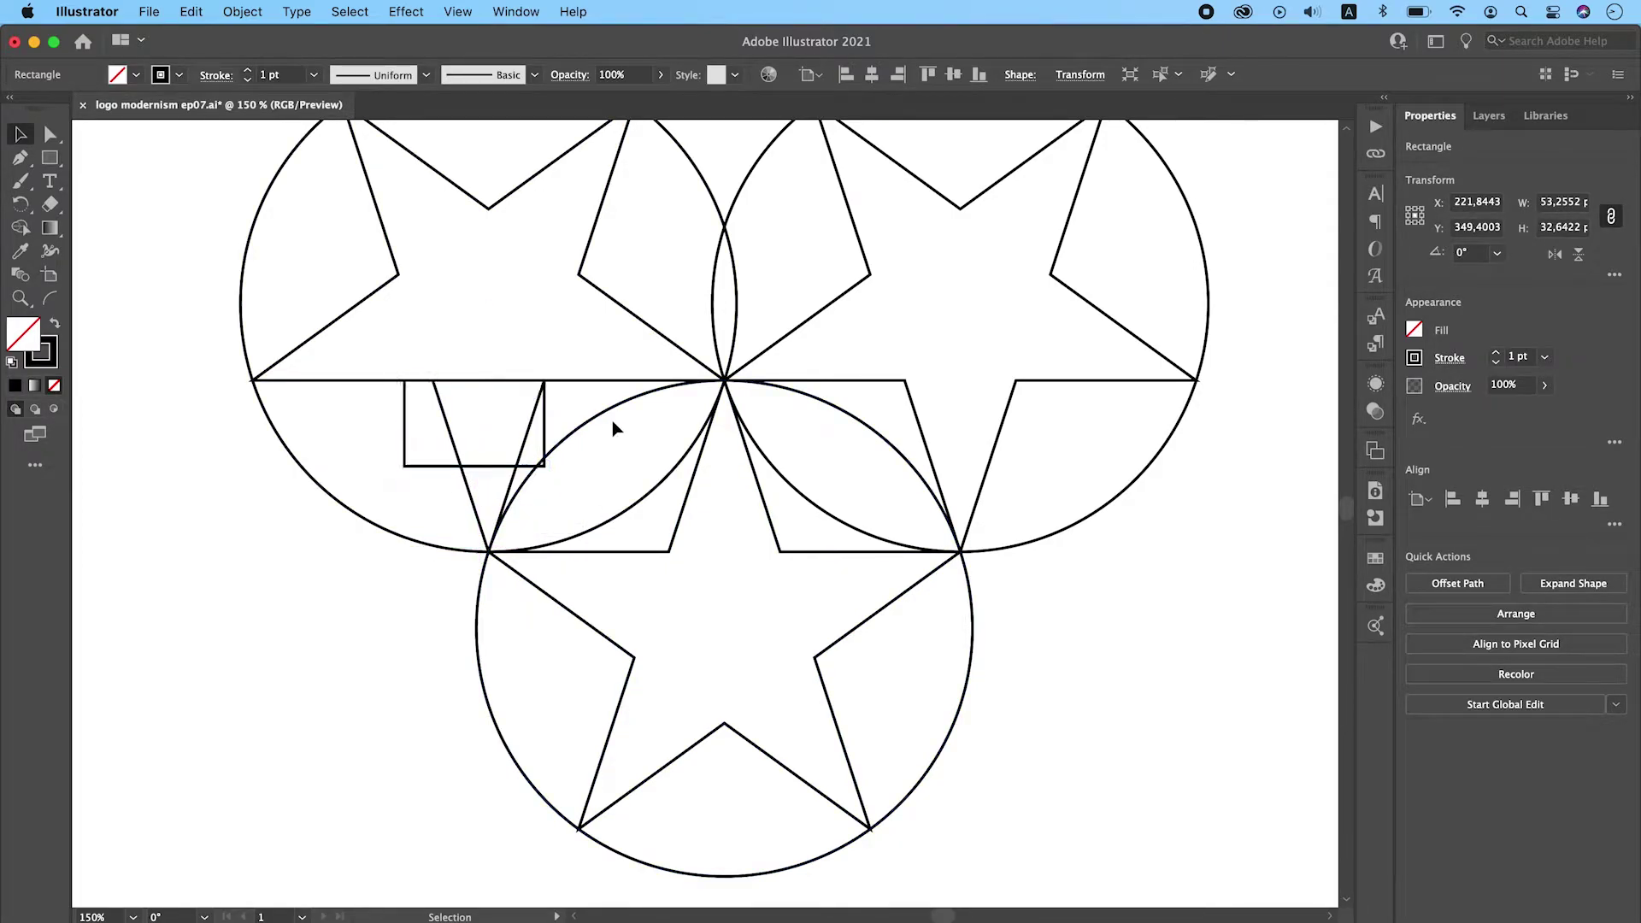
Move the lower star-circle pair up and right toward the others with Direct Selection
click(669, 694)
key(a)
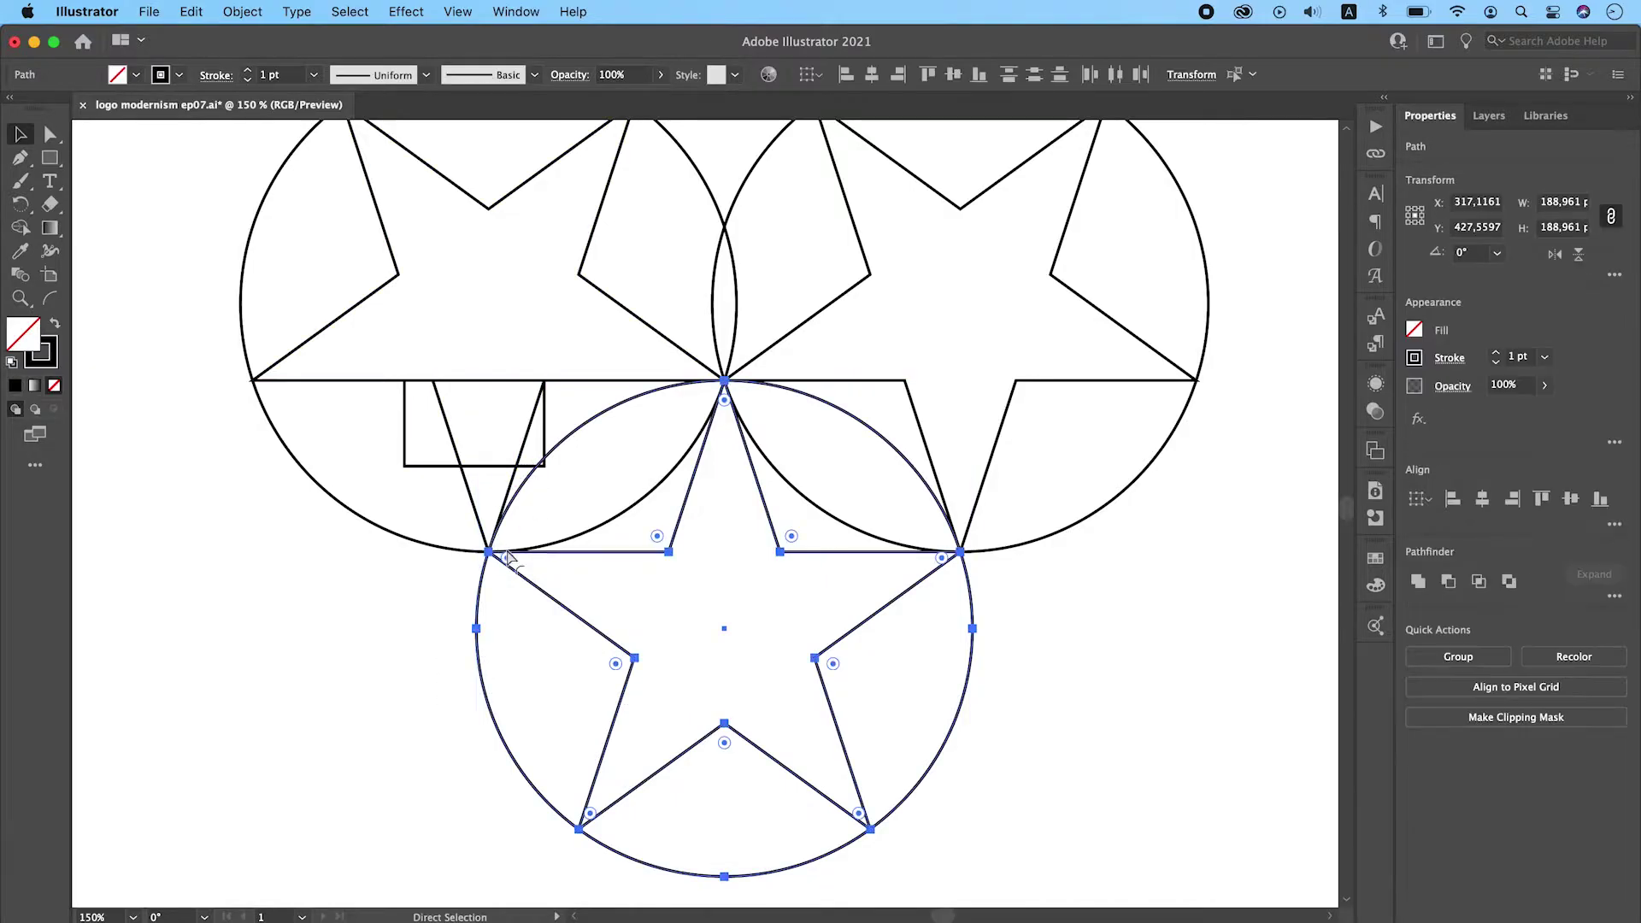
drag(501, 561, 519, 475)
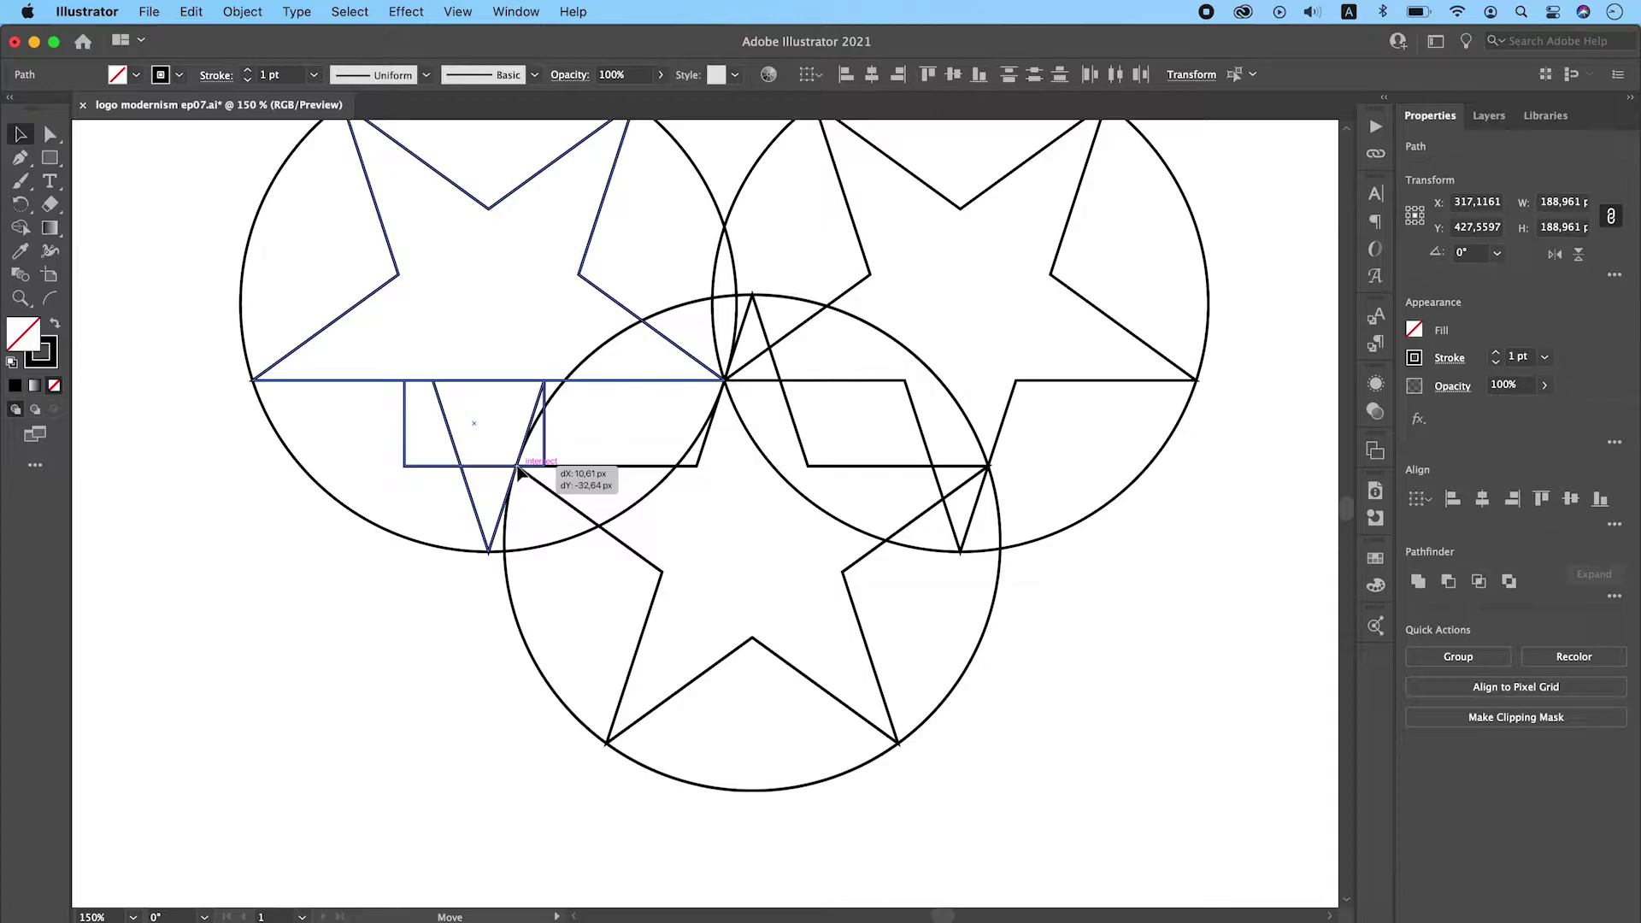
drag(519, 474, 520, 474)
key(super+0)
Delete the small rectangle and the right star-circle pair
click(541, 597)
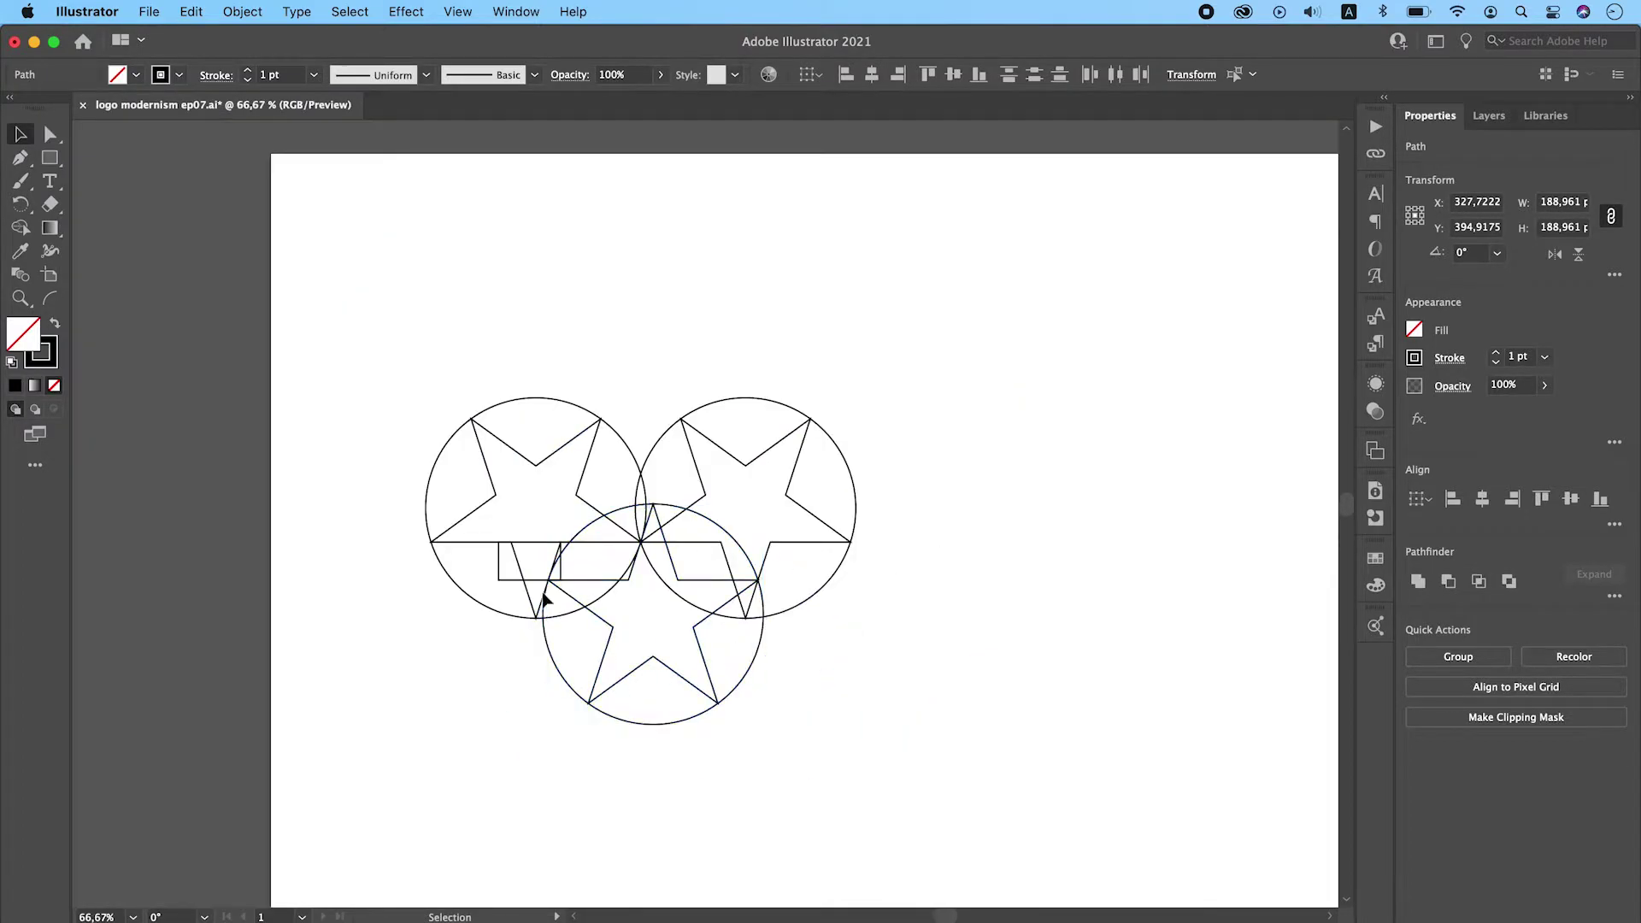
click(507, 585)
key(BackSpace)
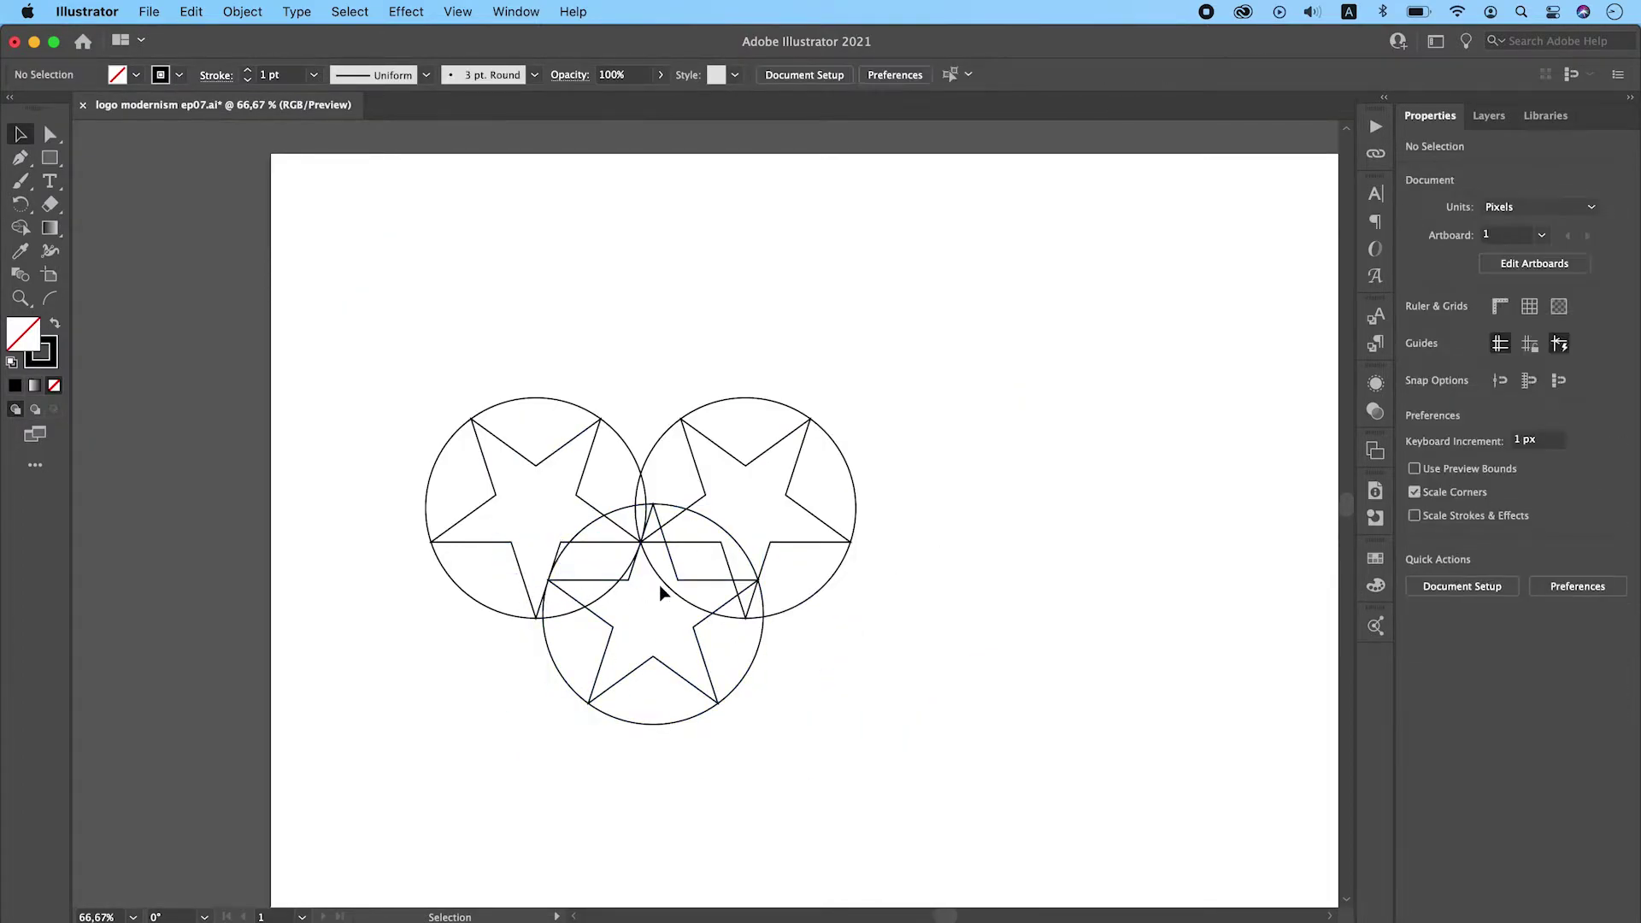
click(782, 469)
key(BackSpace)
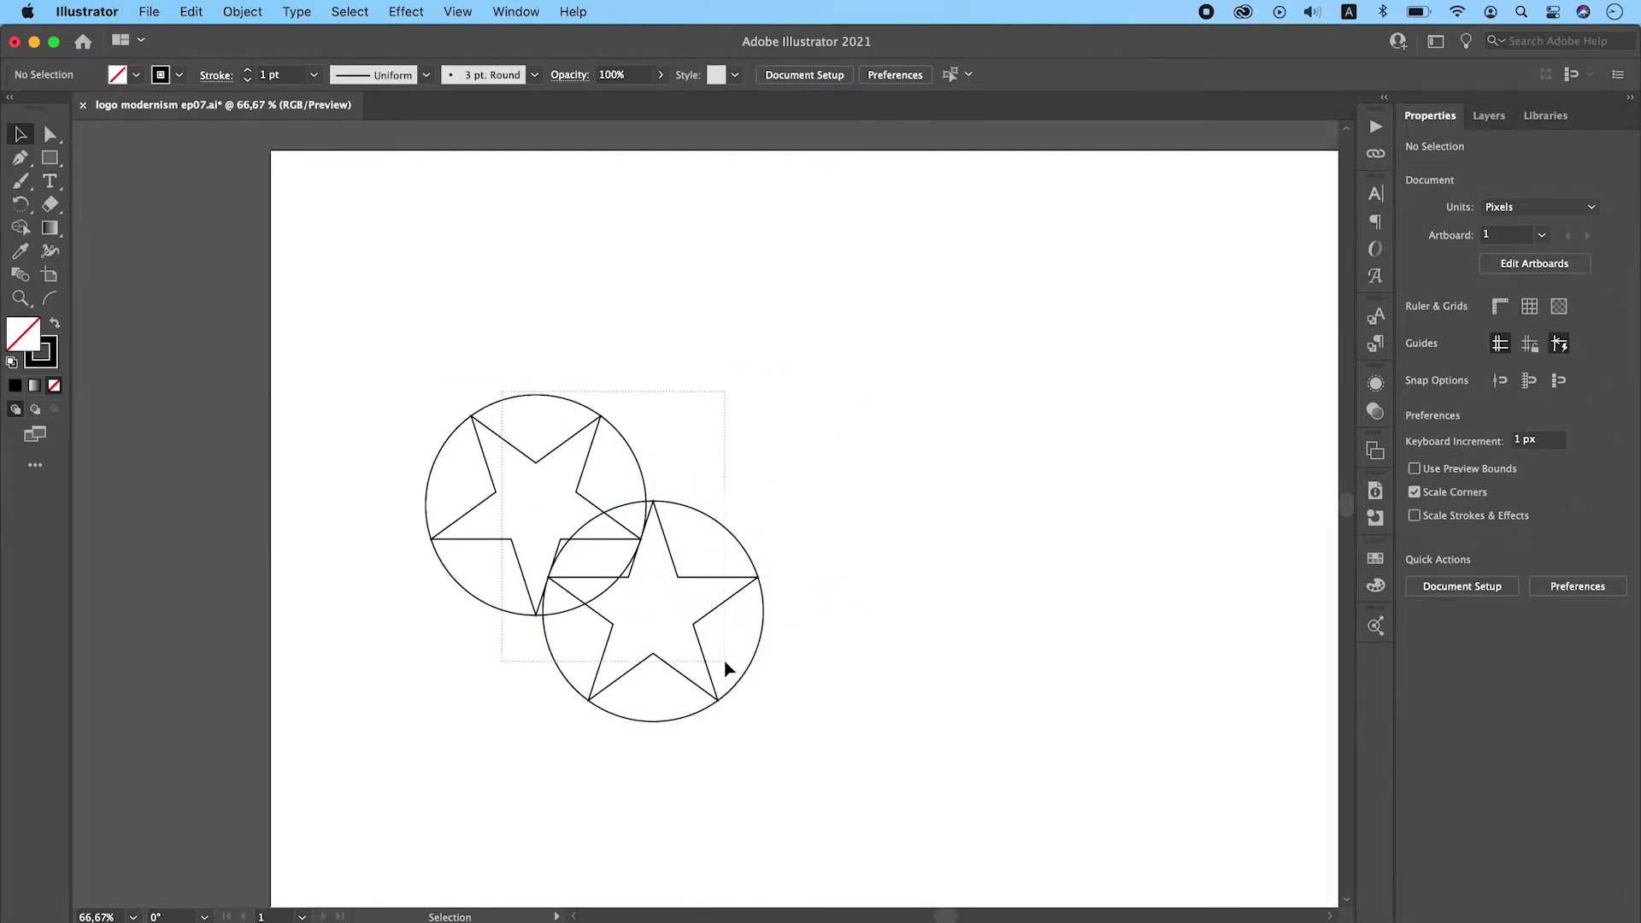
Reflect the two star-circle pairs into a mirrored copy at the upper right, then zoom to fit
drag(501, 391, 729, 668)
key(super+1)
key(o)
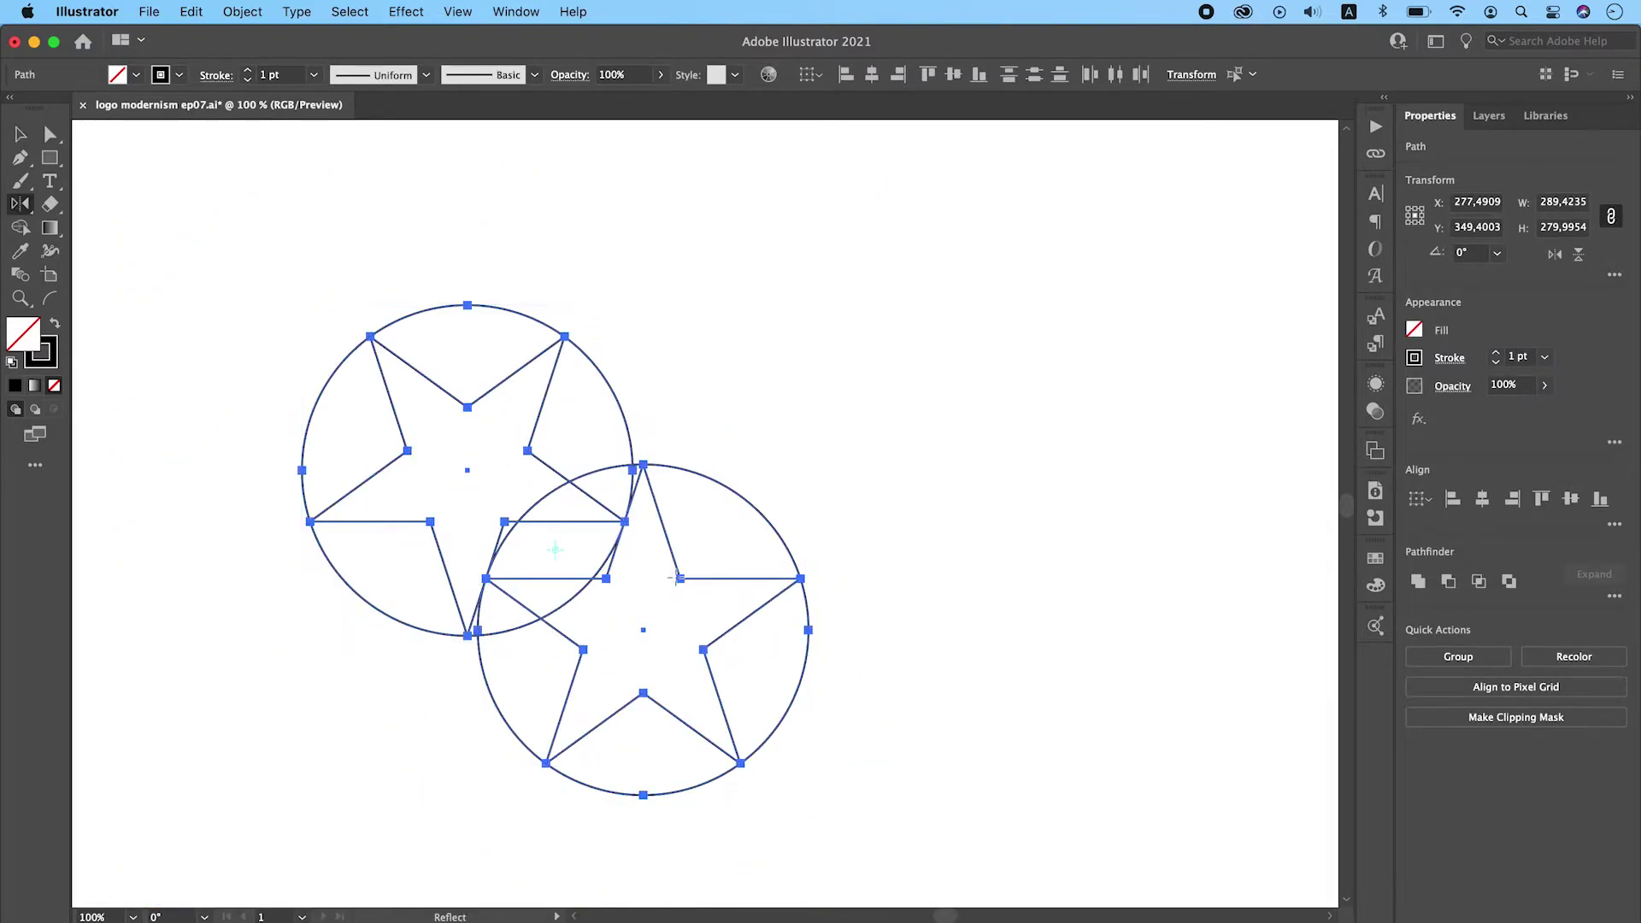
alt+click(641, 465)
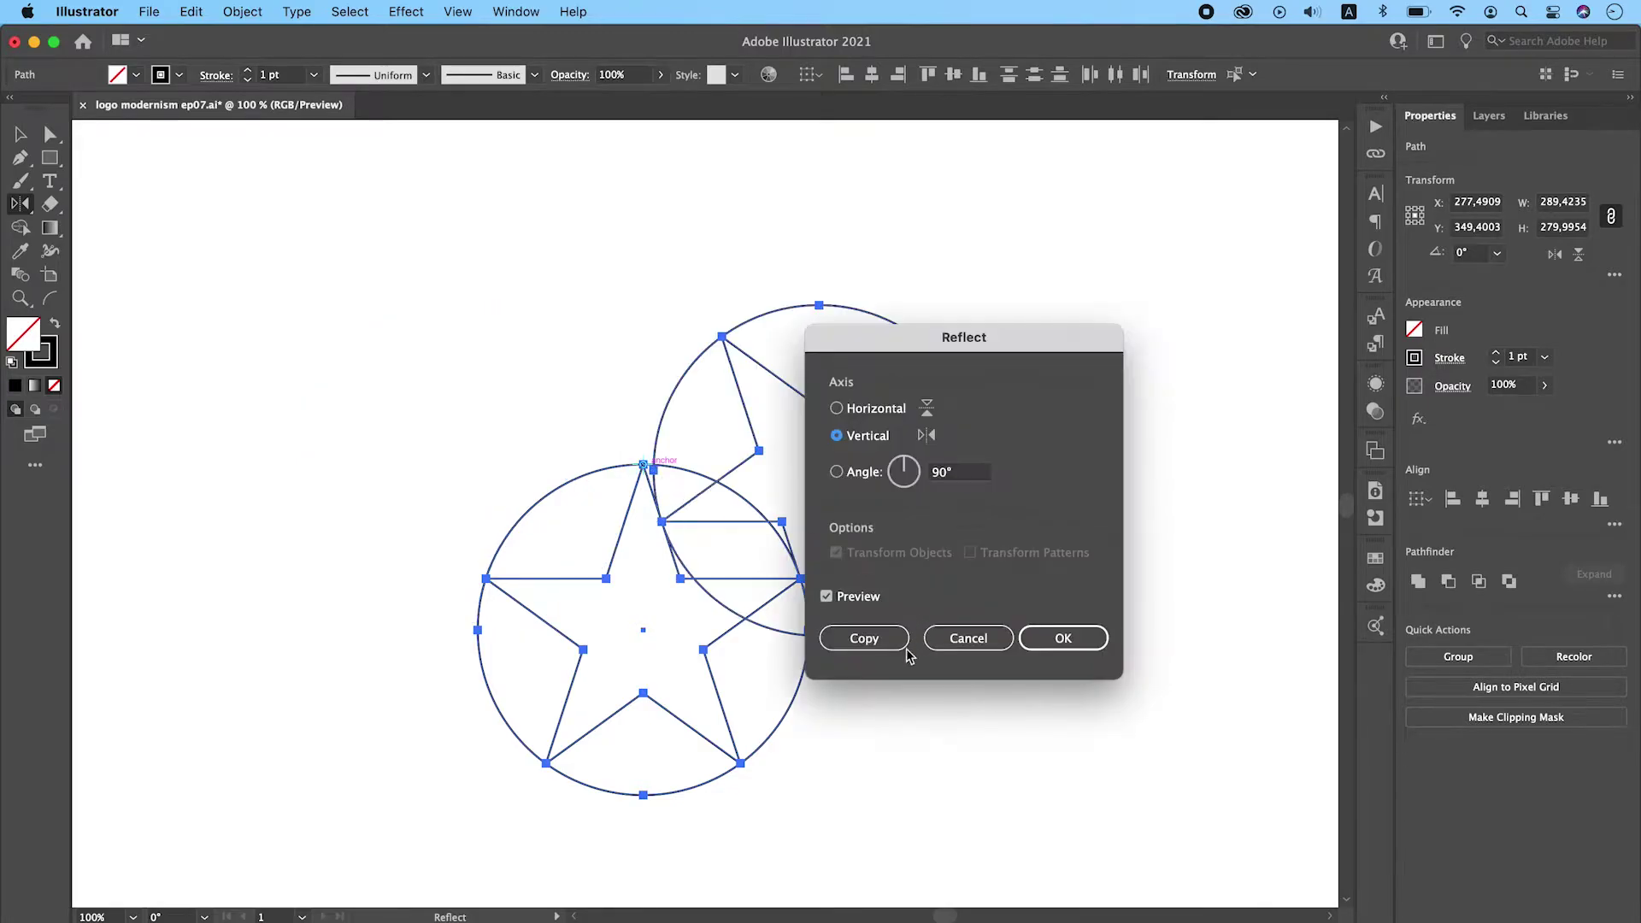
click(868, 641)
key(v)
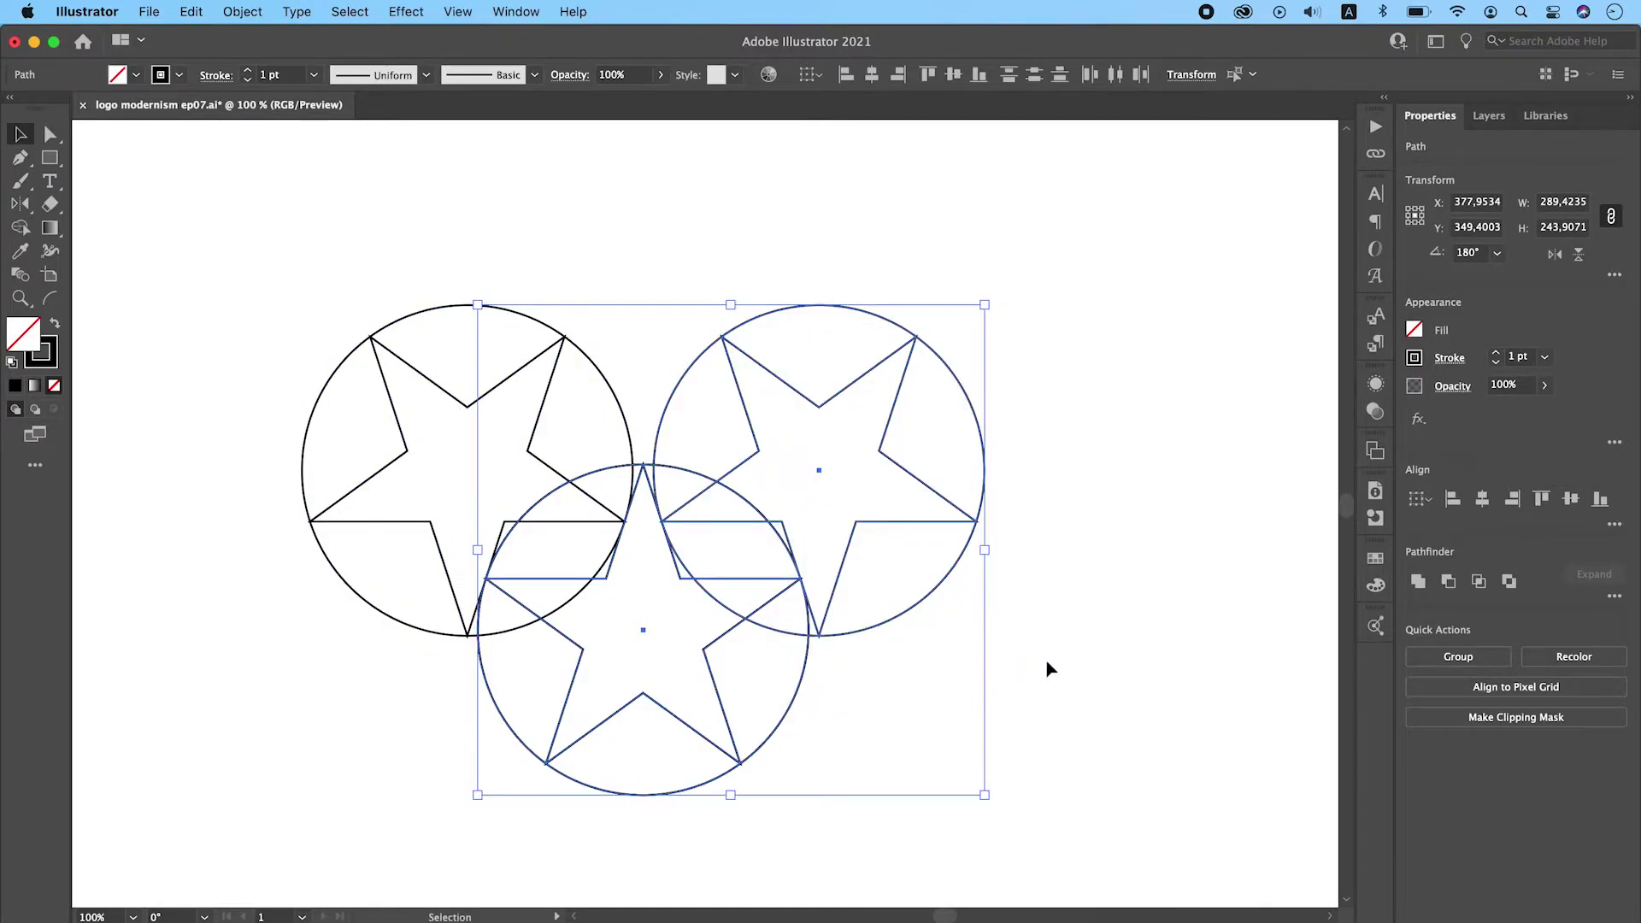
click(1051, 662)
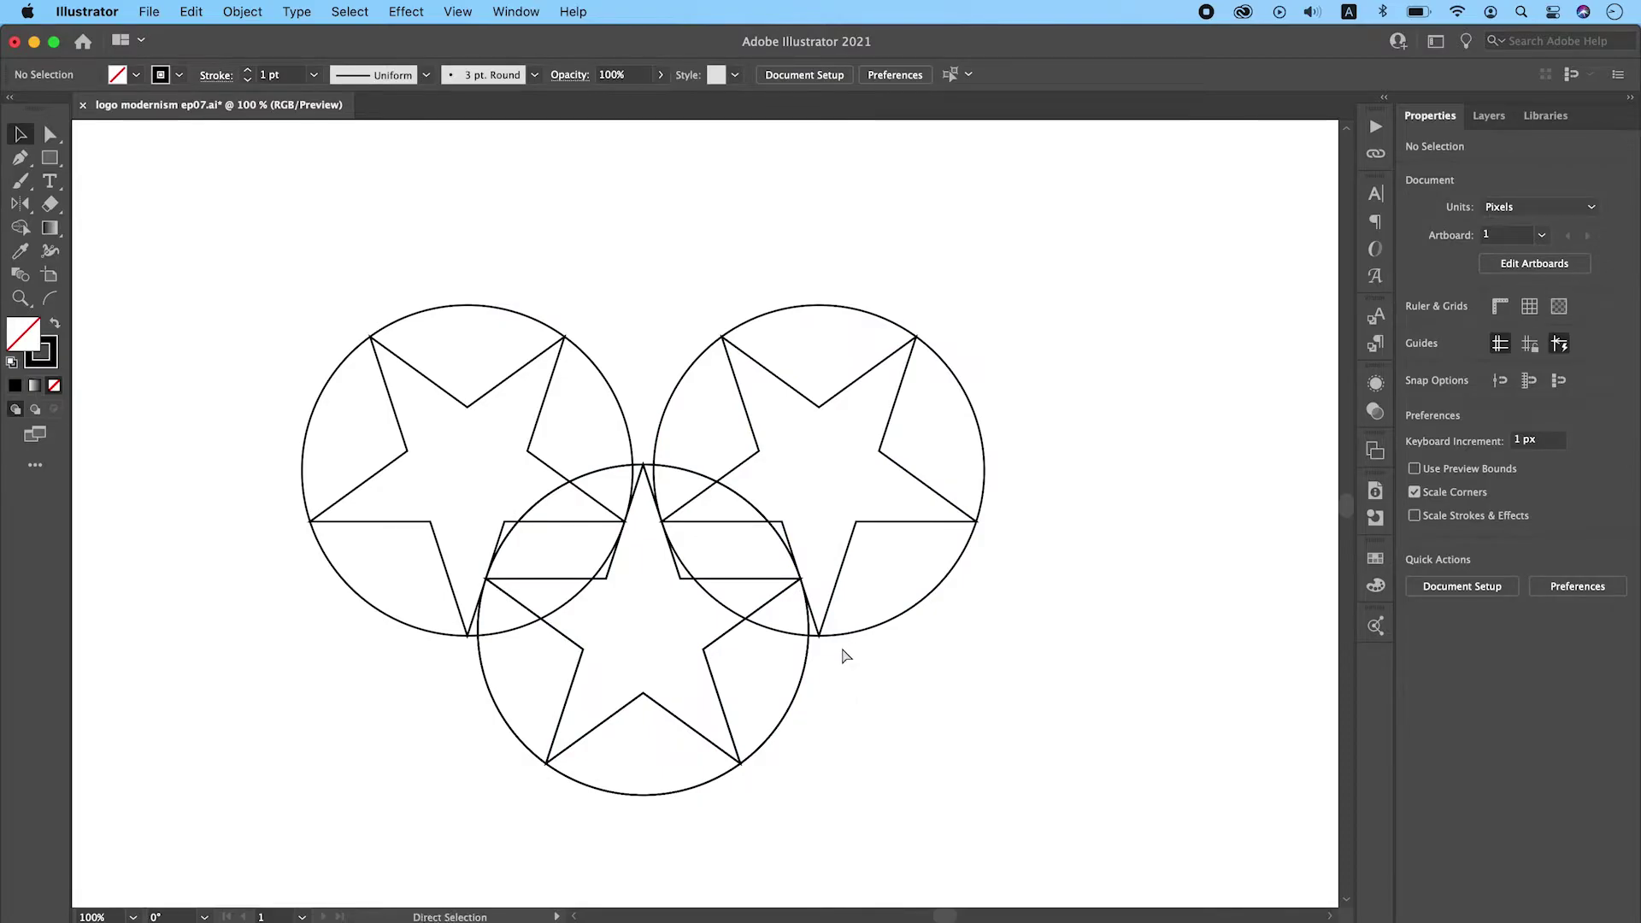
key(super+0)
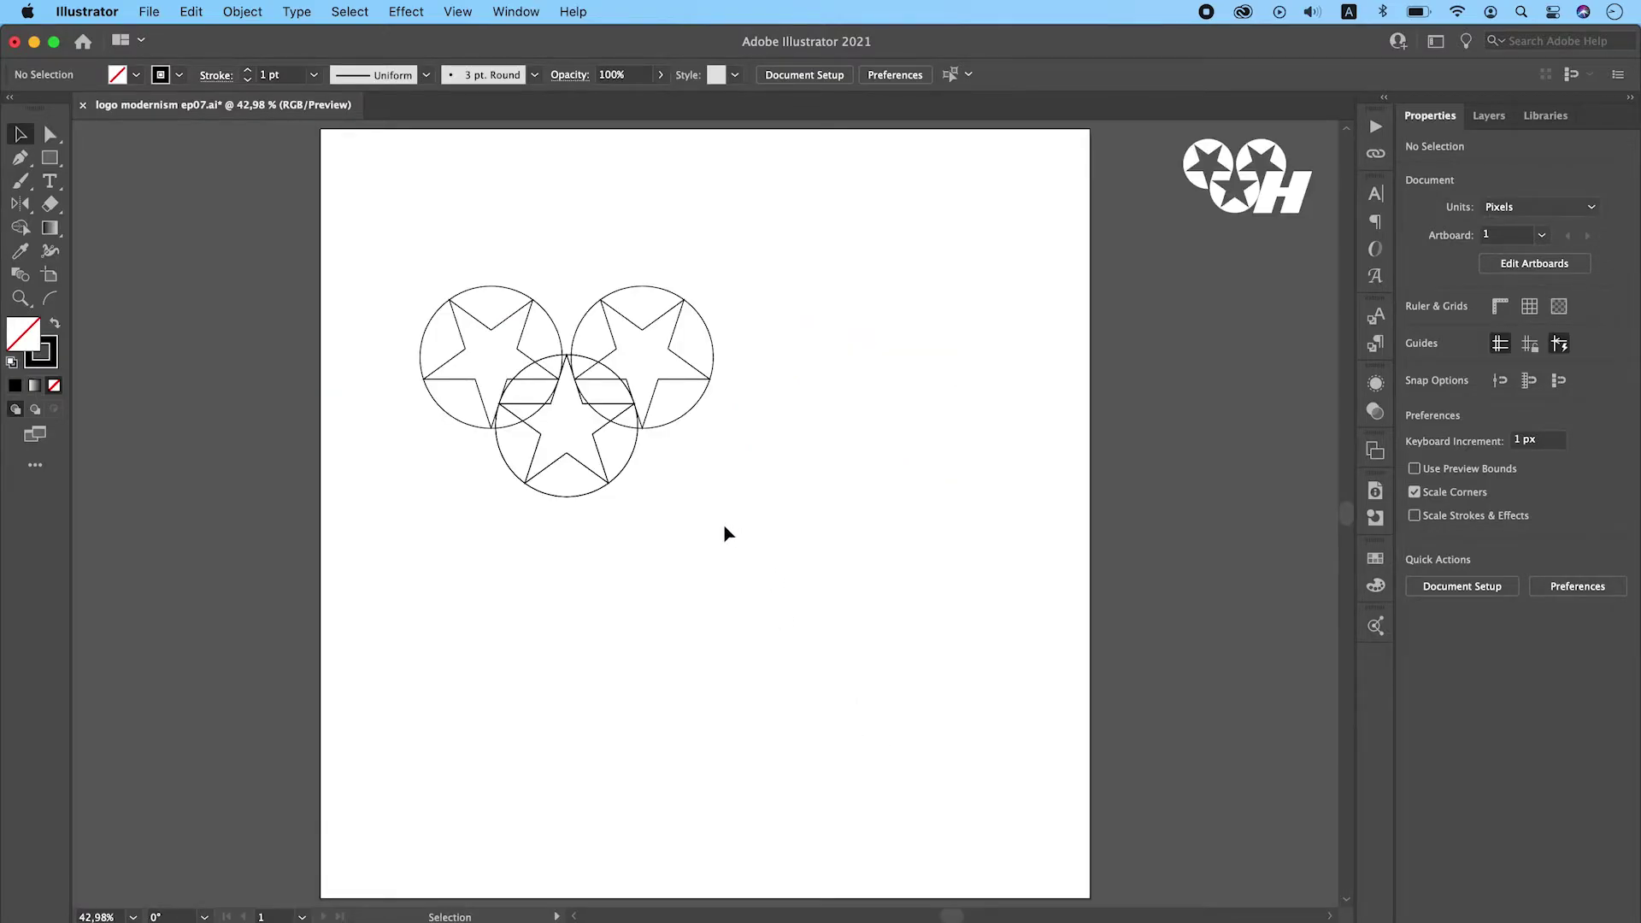
key(super+equal)
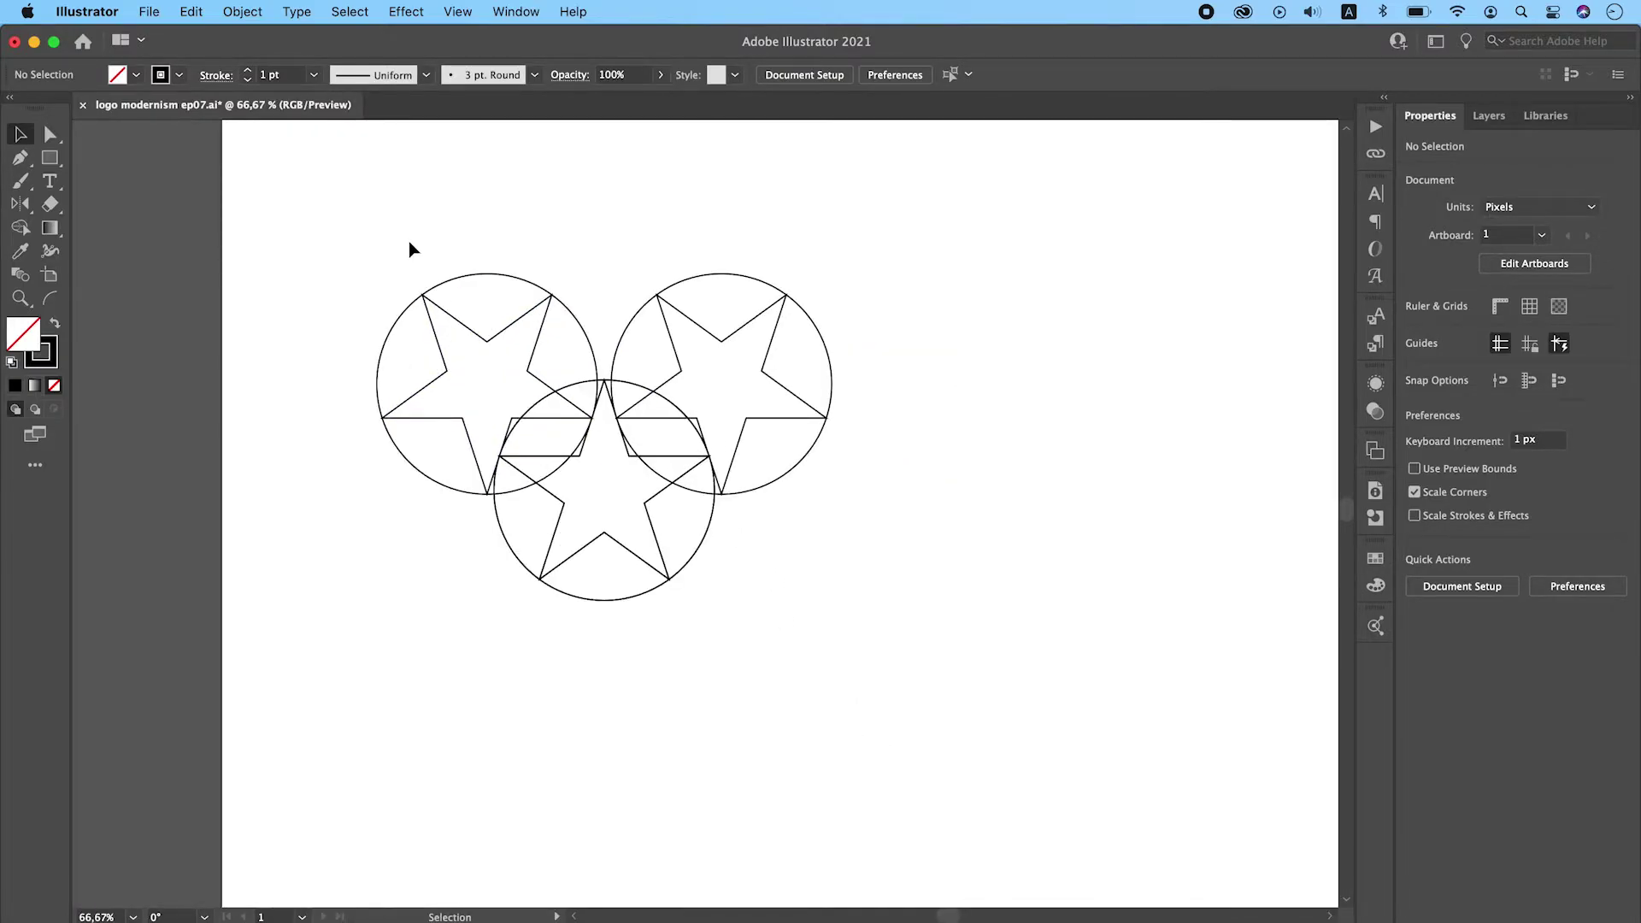
Turn all three star circles into solid black shapes with no outline
drag(409, 243, 835, 641)
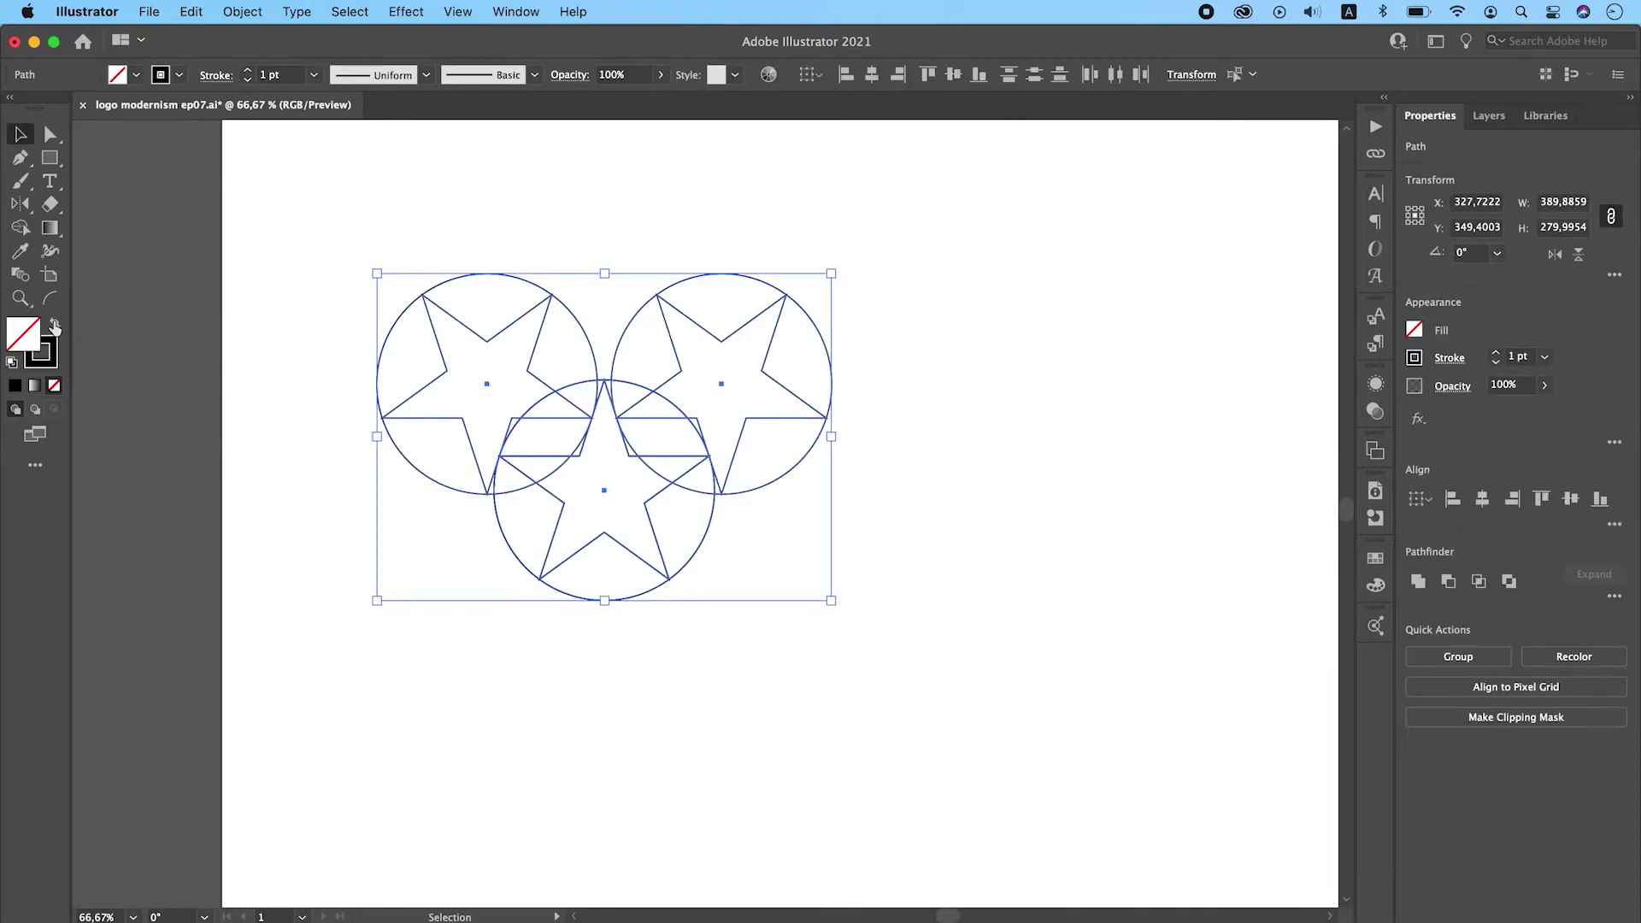
click(55, 328)
click(21, 230)
key(super+equal)
key(super+equal)
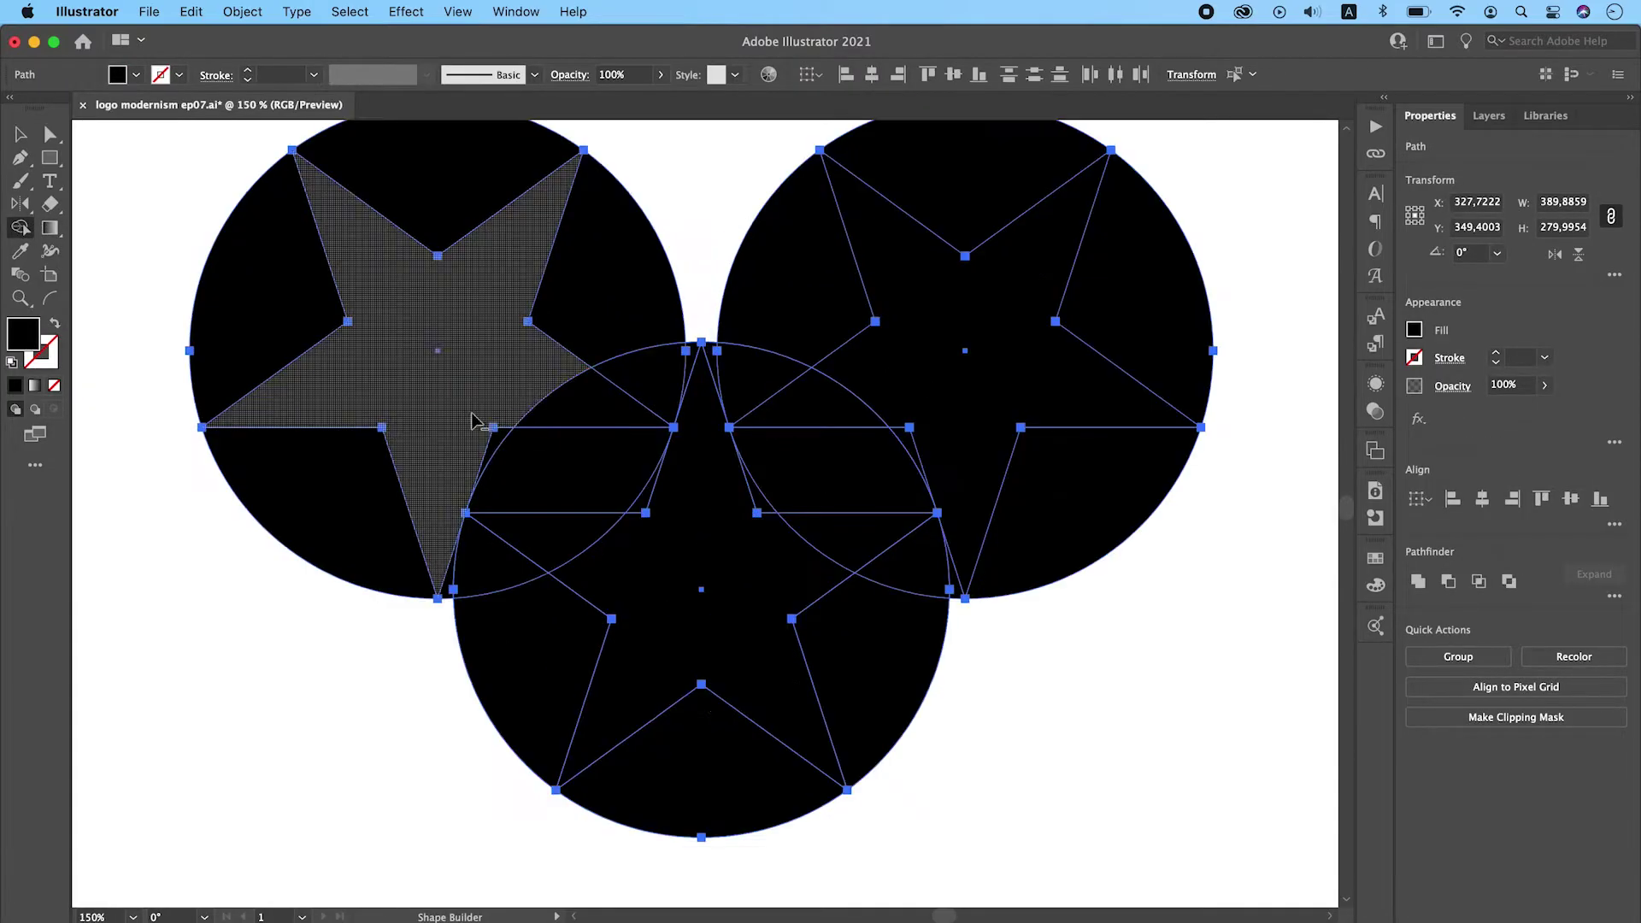
Cut the left, right and center stars out of their circles with Shape Builder
alt+click(453, 599)
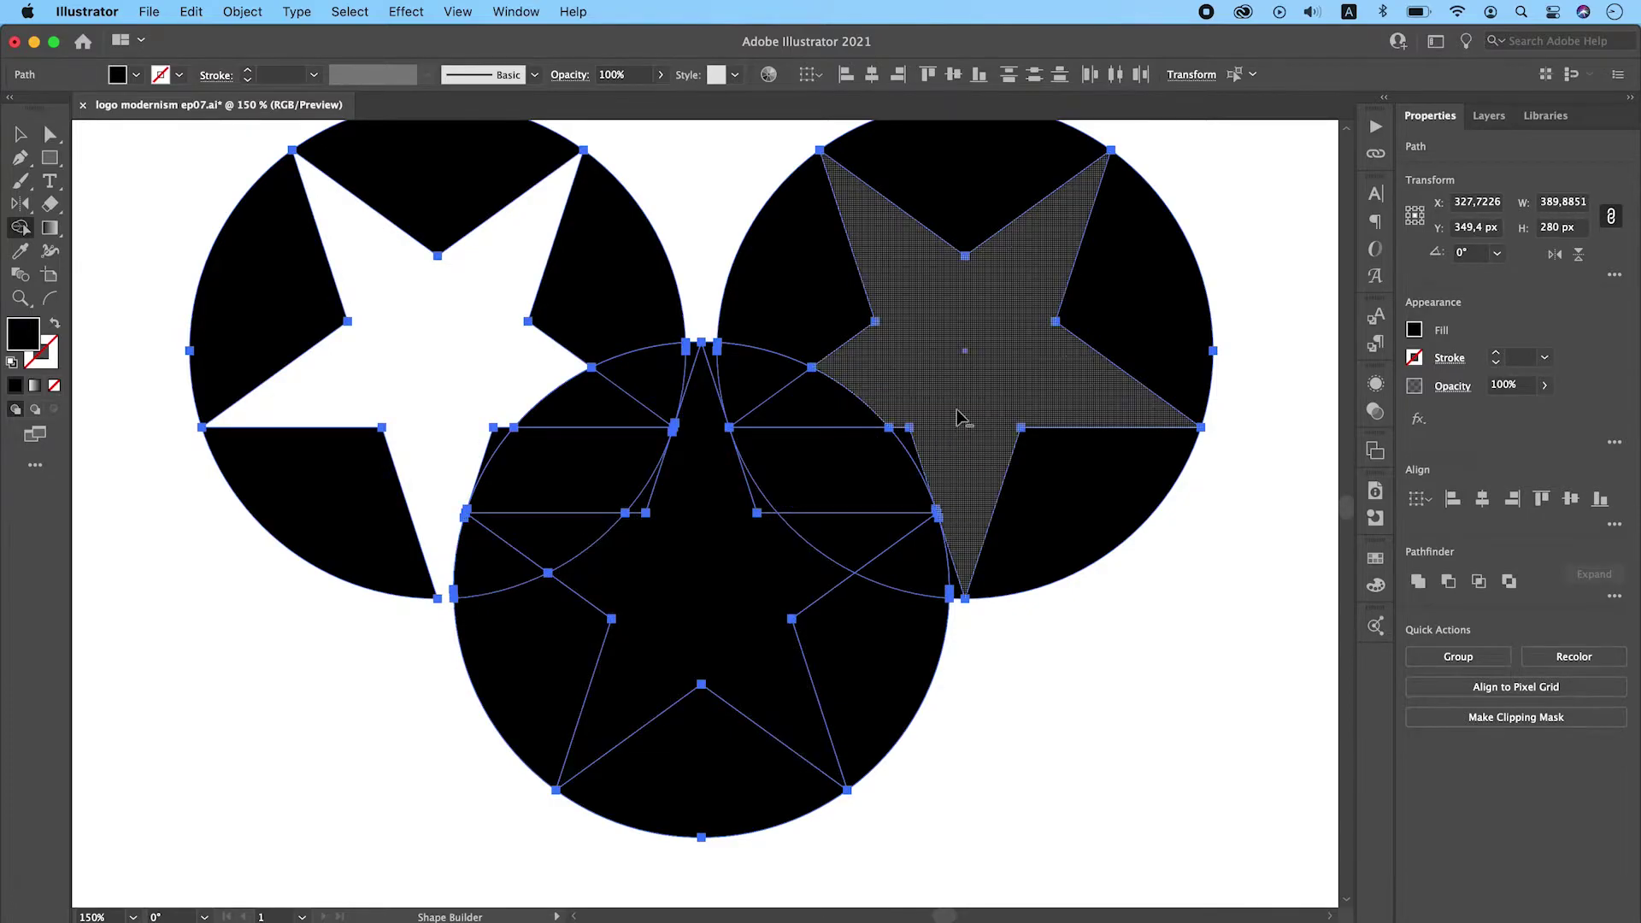
alt+click(960, 593)
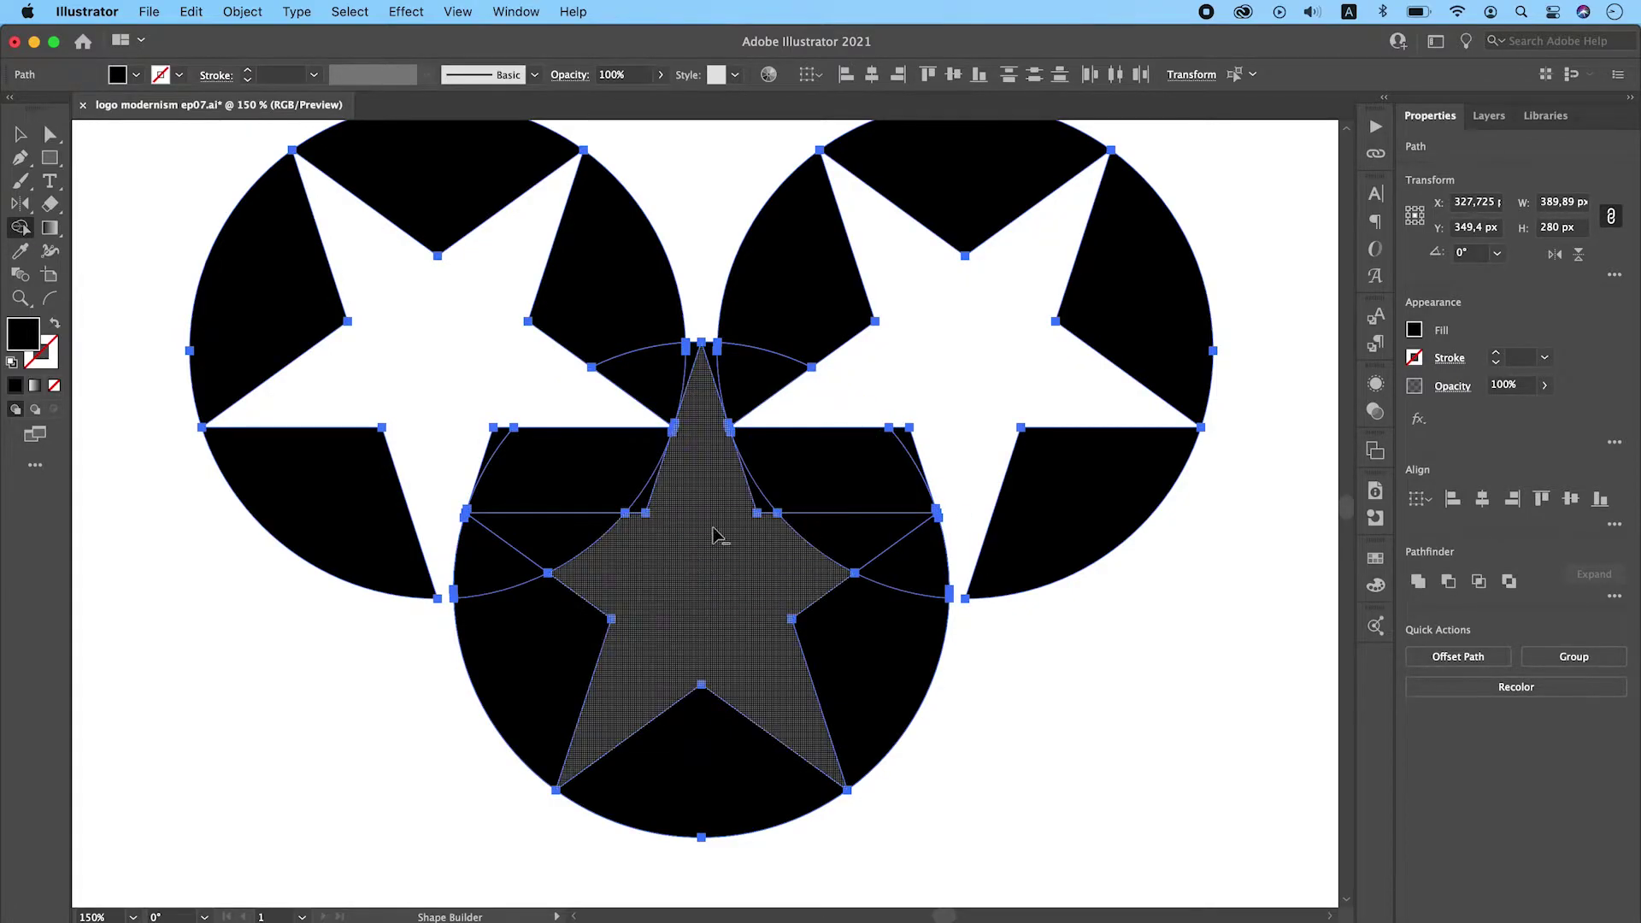
alt+click(704, 538)
key(super+equal)
key(super+equal)
key(super+minus)
key(super+minus)
key(super+equal)
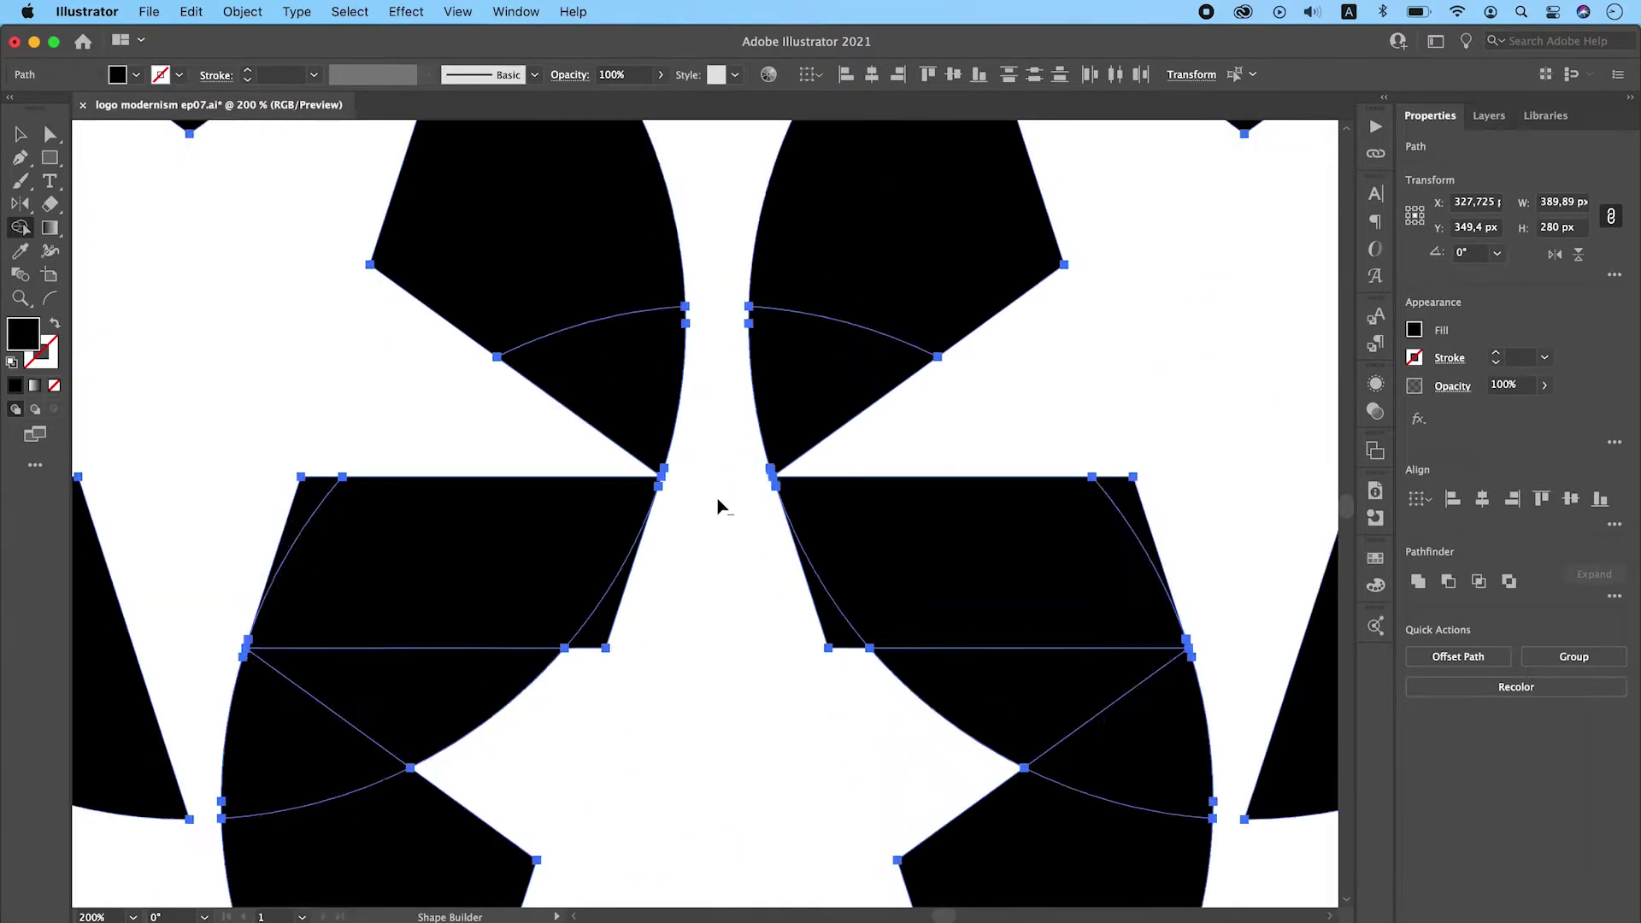
key(super+equal)
key(super+equal)
key(super+minus)
key(super+minus)
key(super+minus)
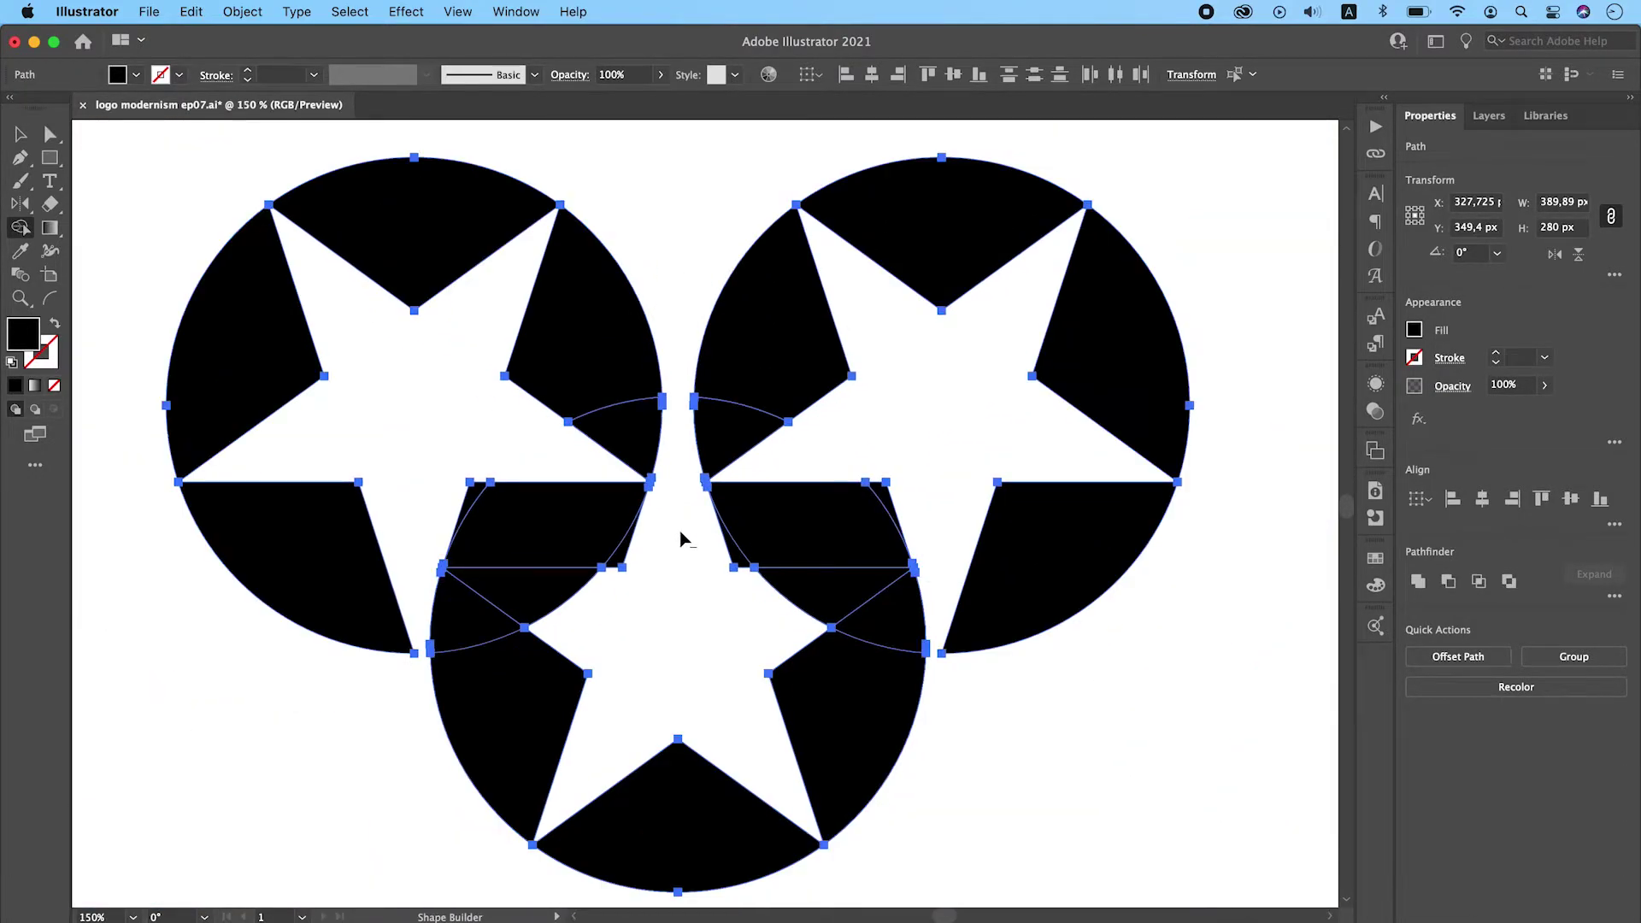
Erase the leftover black slivers at the overlaps and select the whole three-circle logo
alt+click(526, 597)
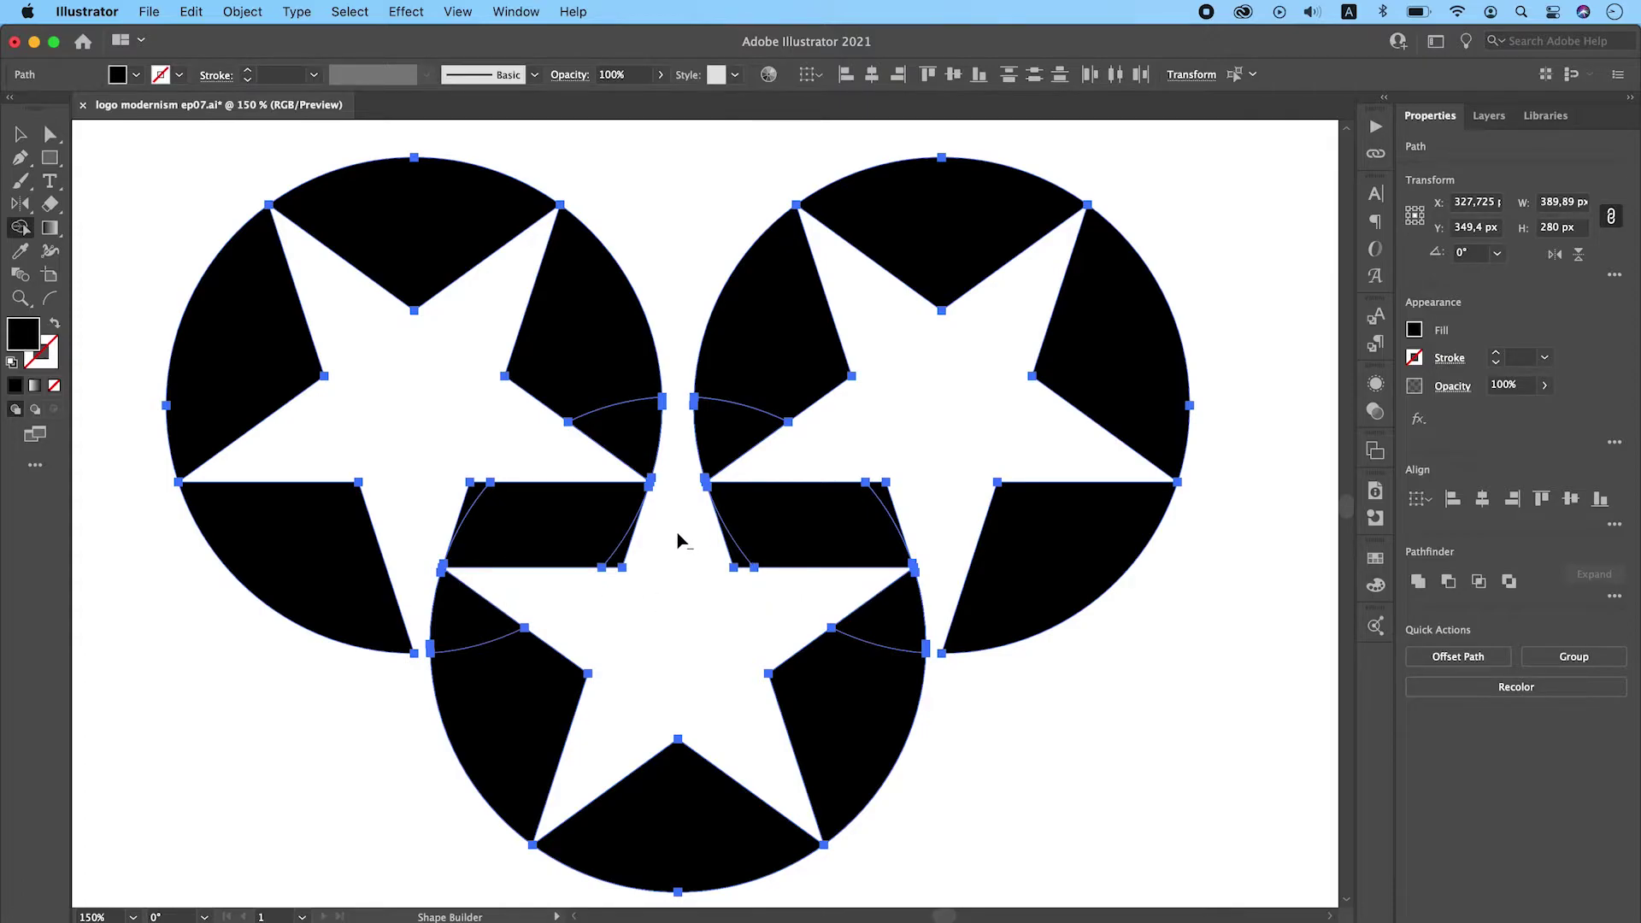
key(super+minus)
key(super+equal)
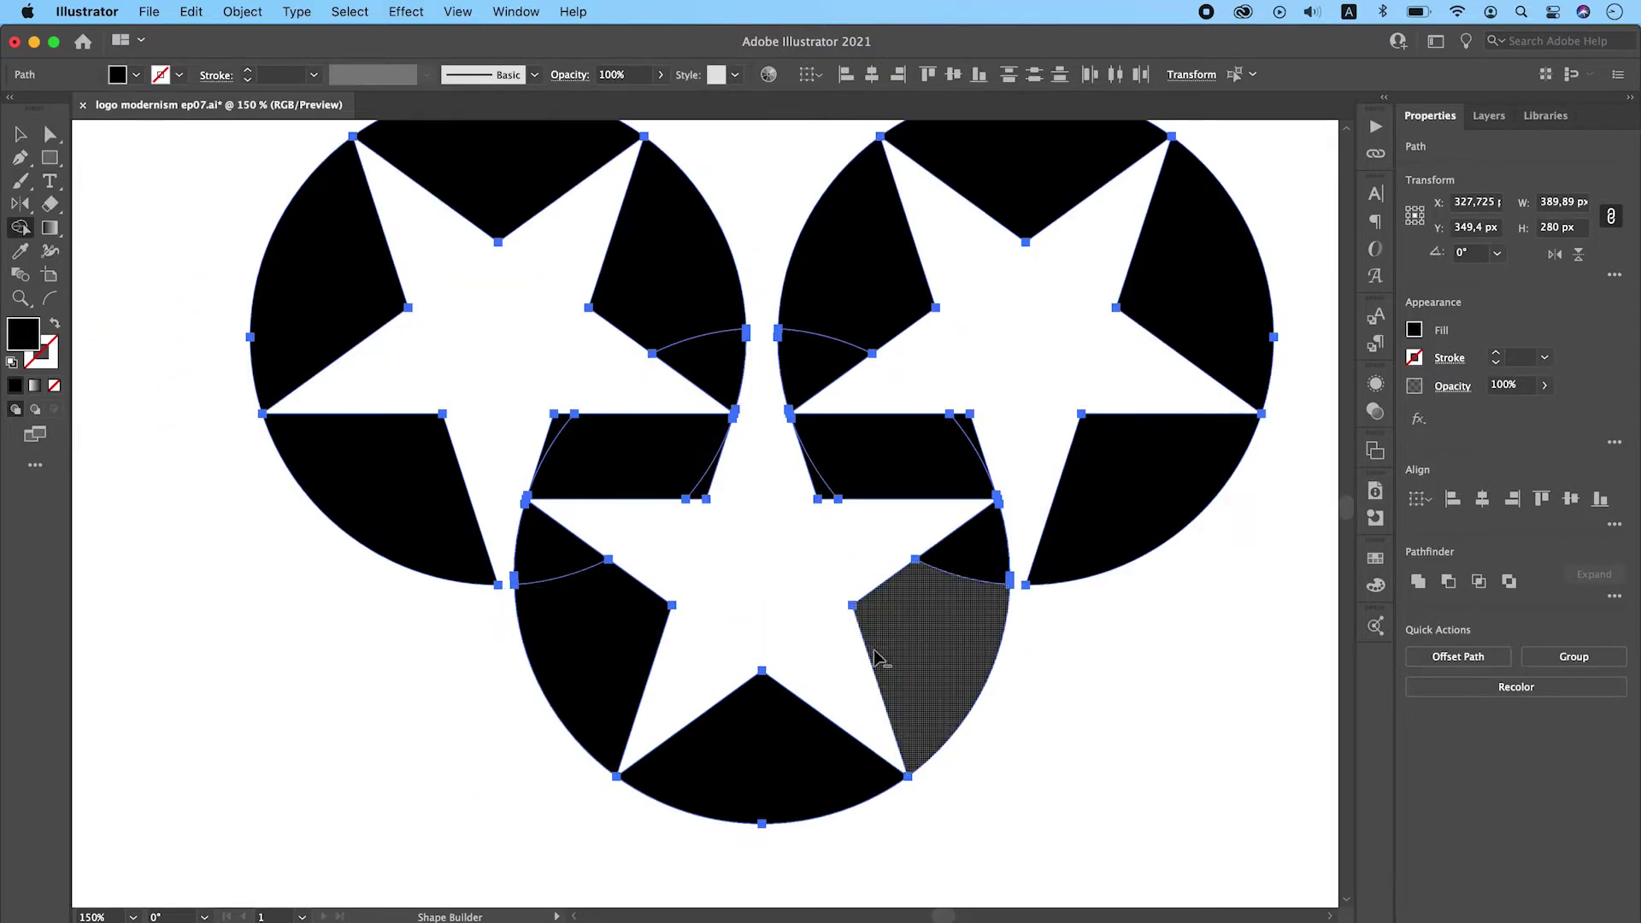
key(super+minus)
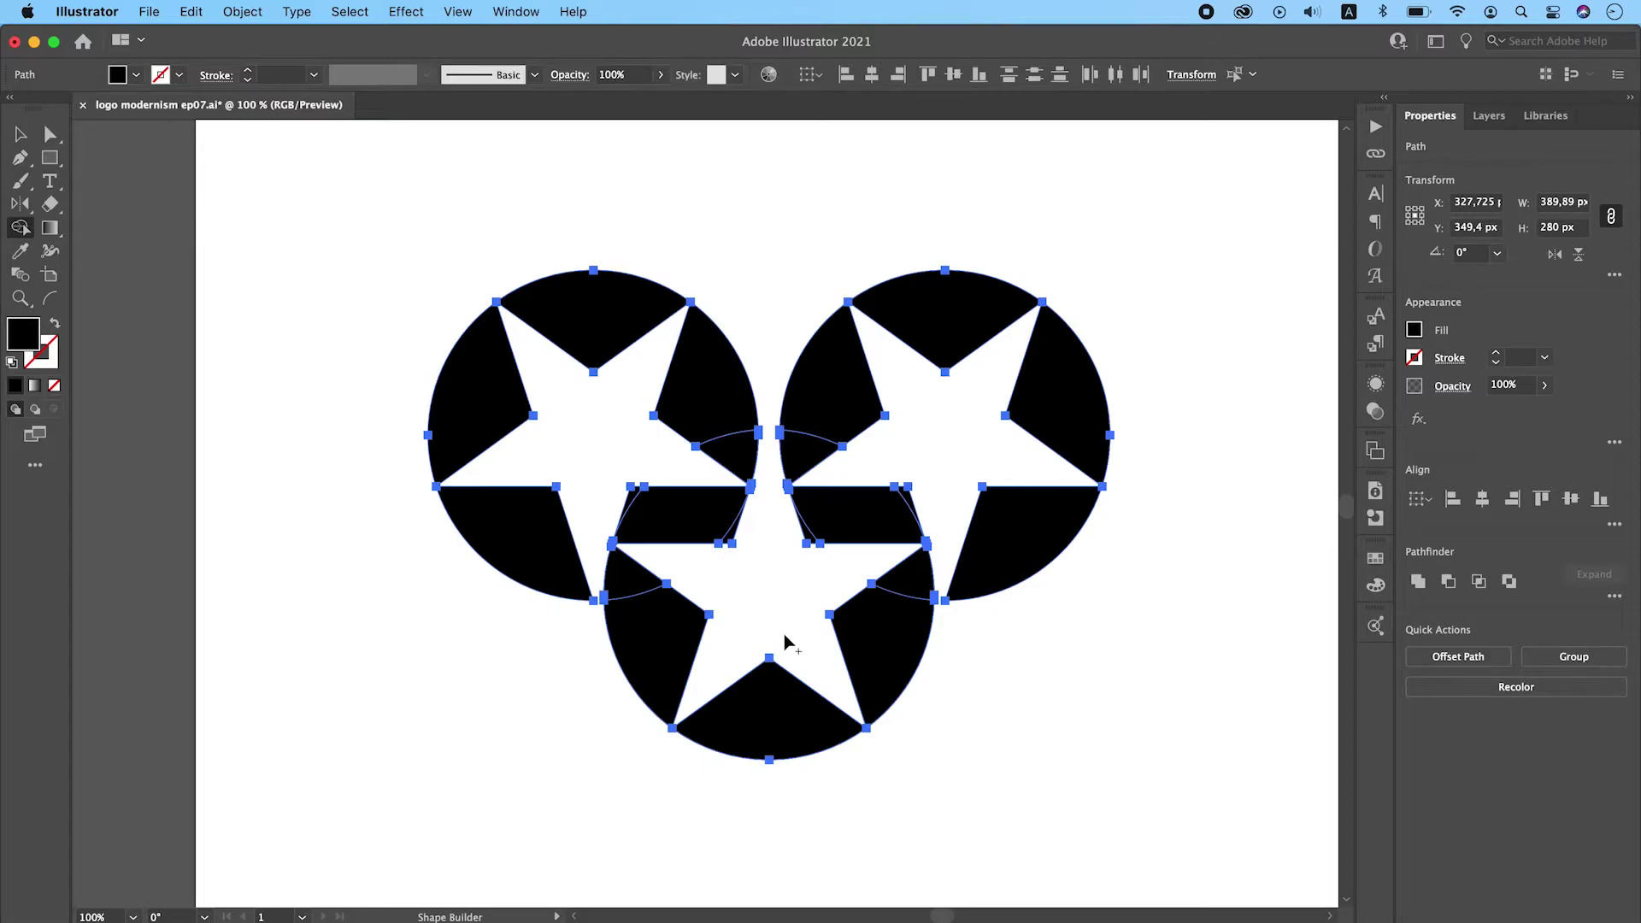
key(v)
click(637, 597)
key(super+minus)
drag(498, 374, 1026, 774)
Drag the star-cutout logo group left and down on the artboard, then deselect it
click(972, 604)
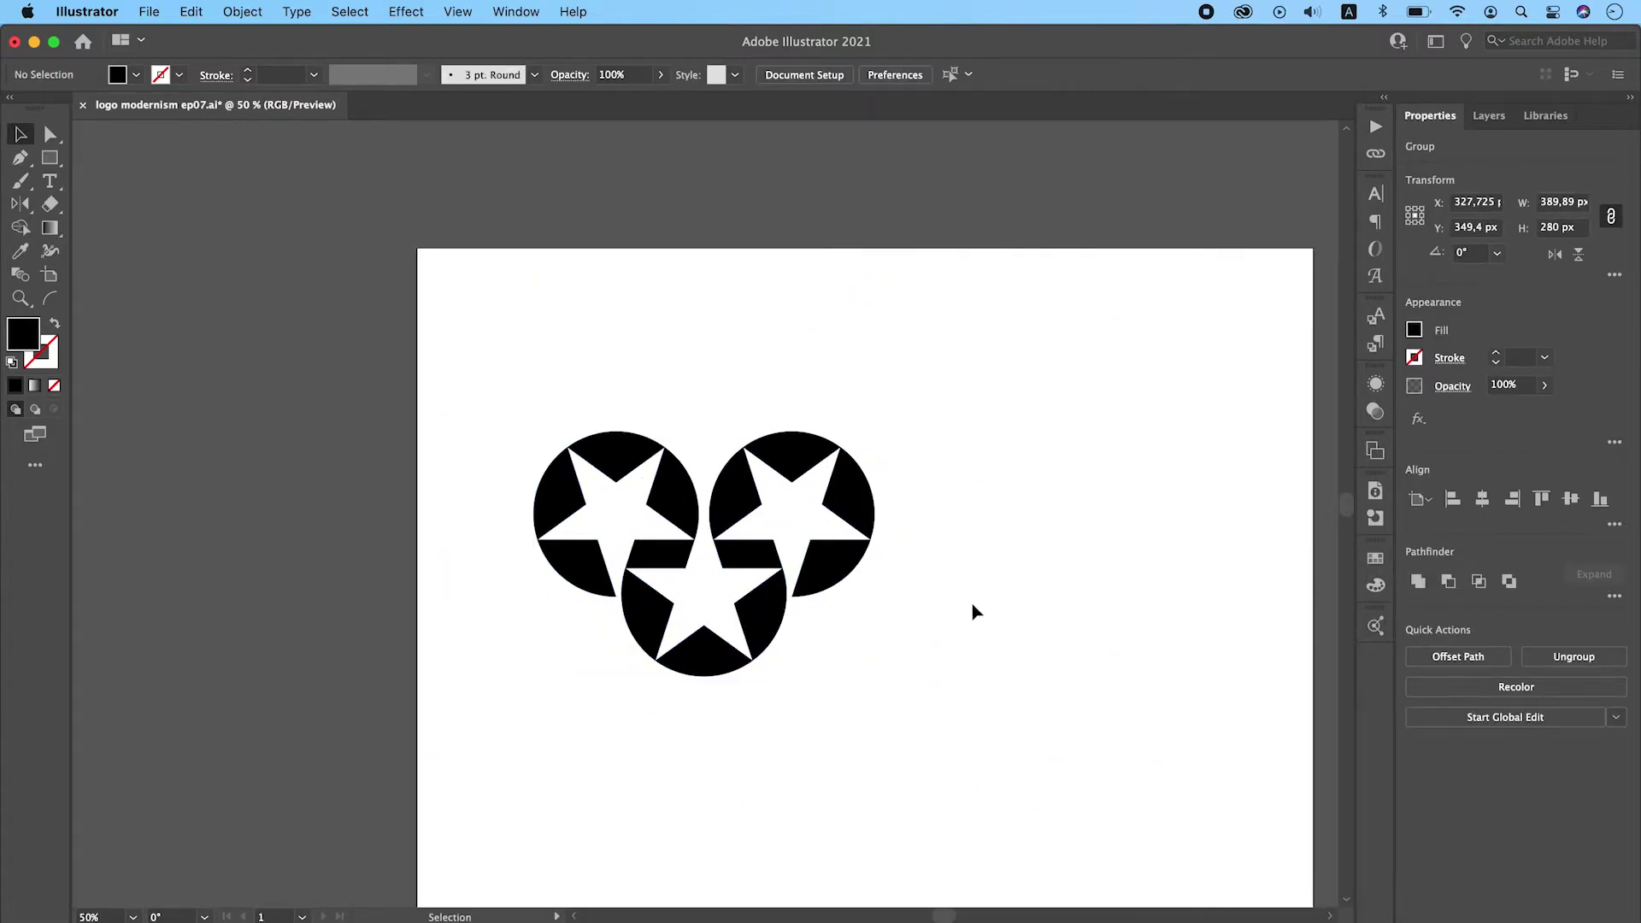
key(super+minus)
scroll(846, 609, up, 2)
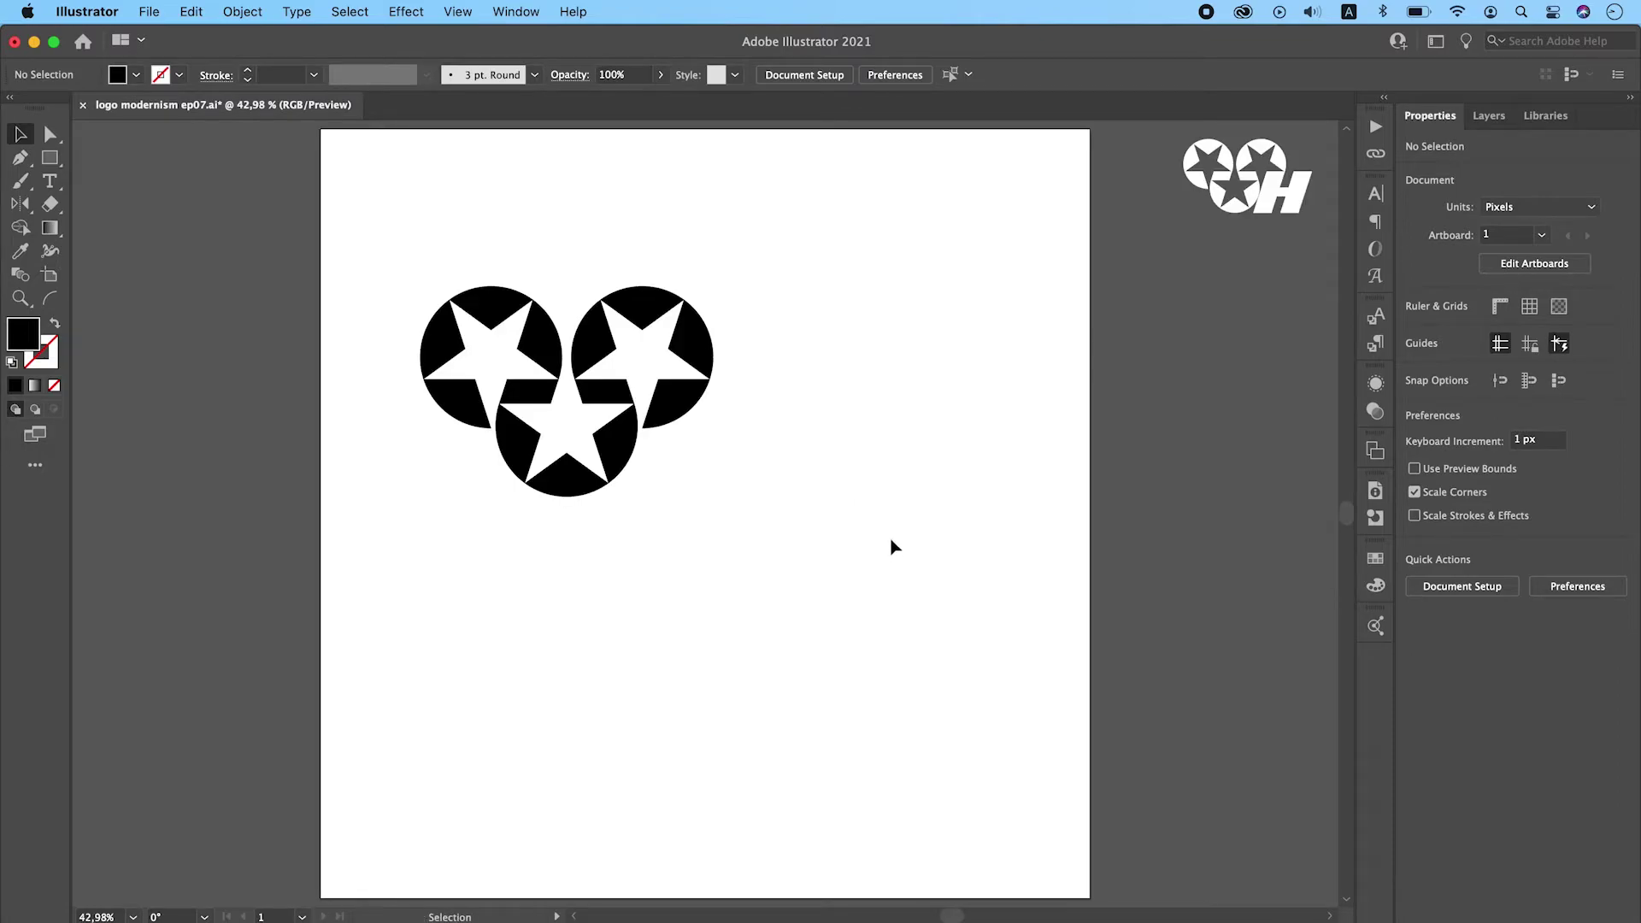
click(487, 347)
drag(641, 359, 621, 423)
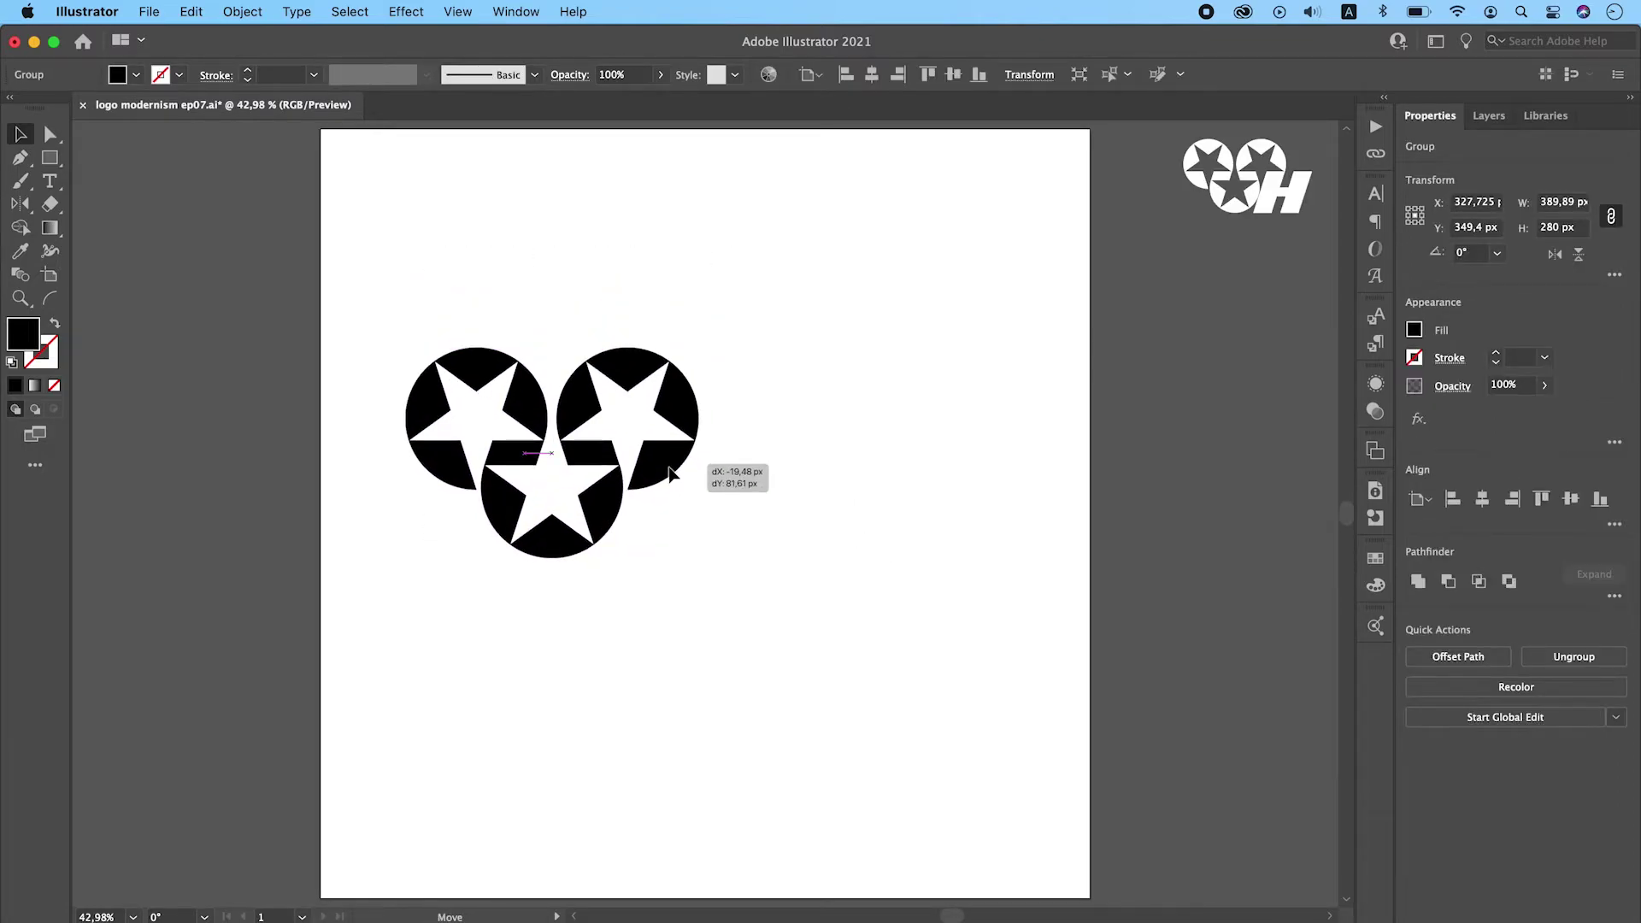
click(785, 508)
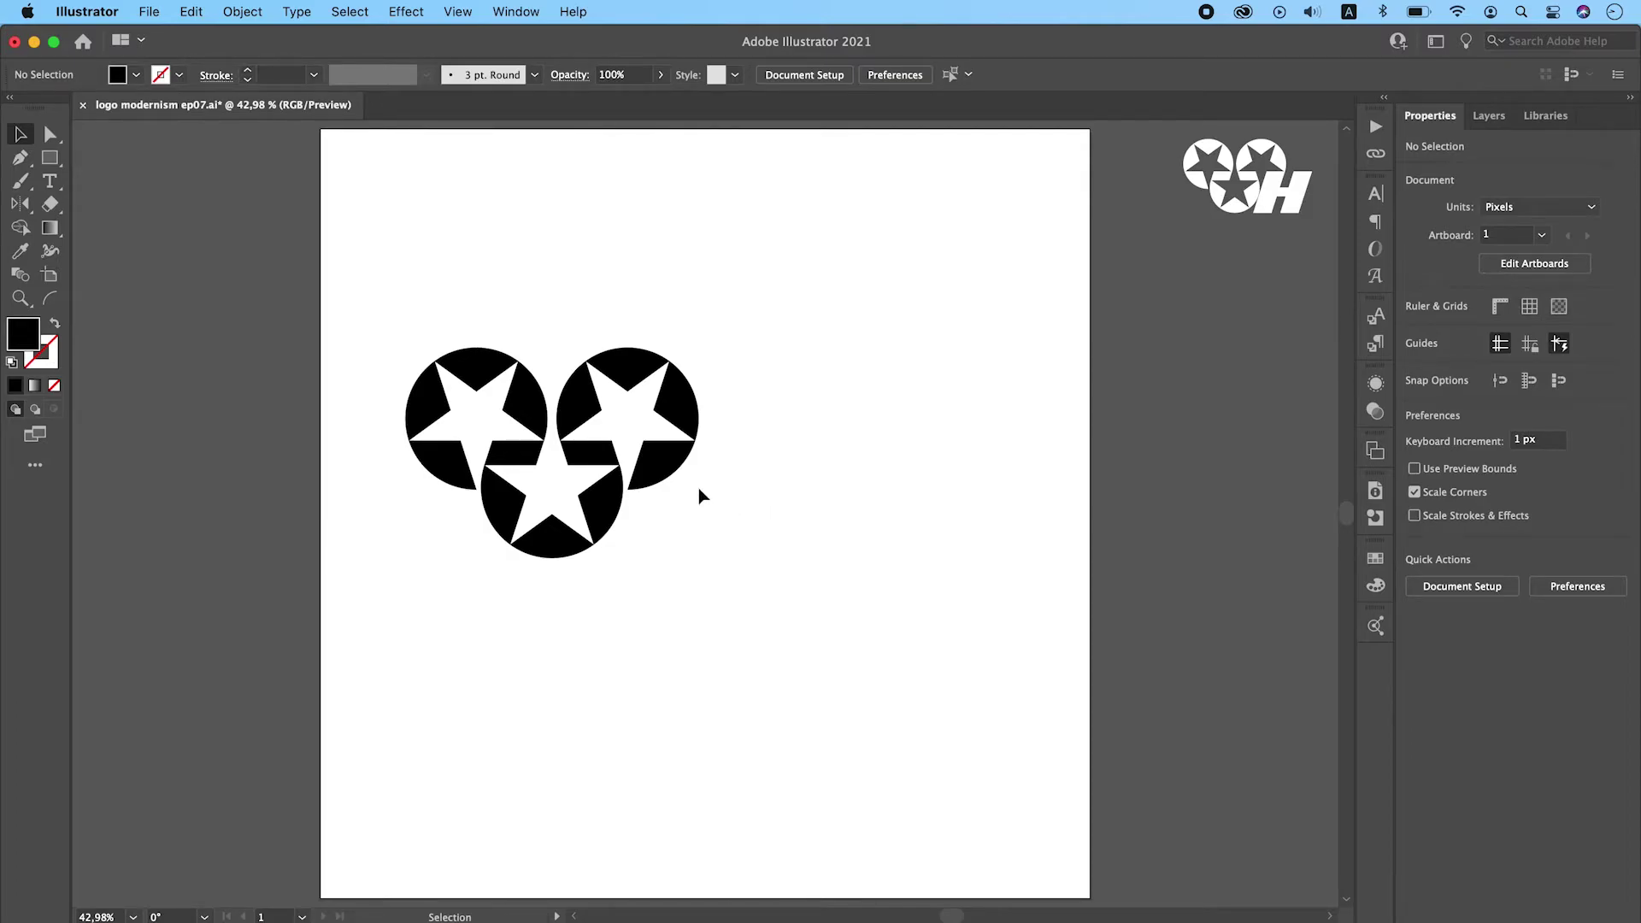
scroll(685, 477, up, 3)
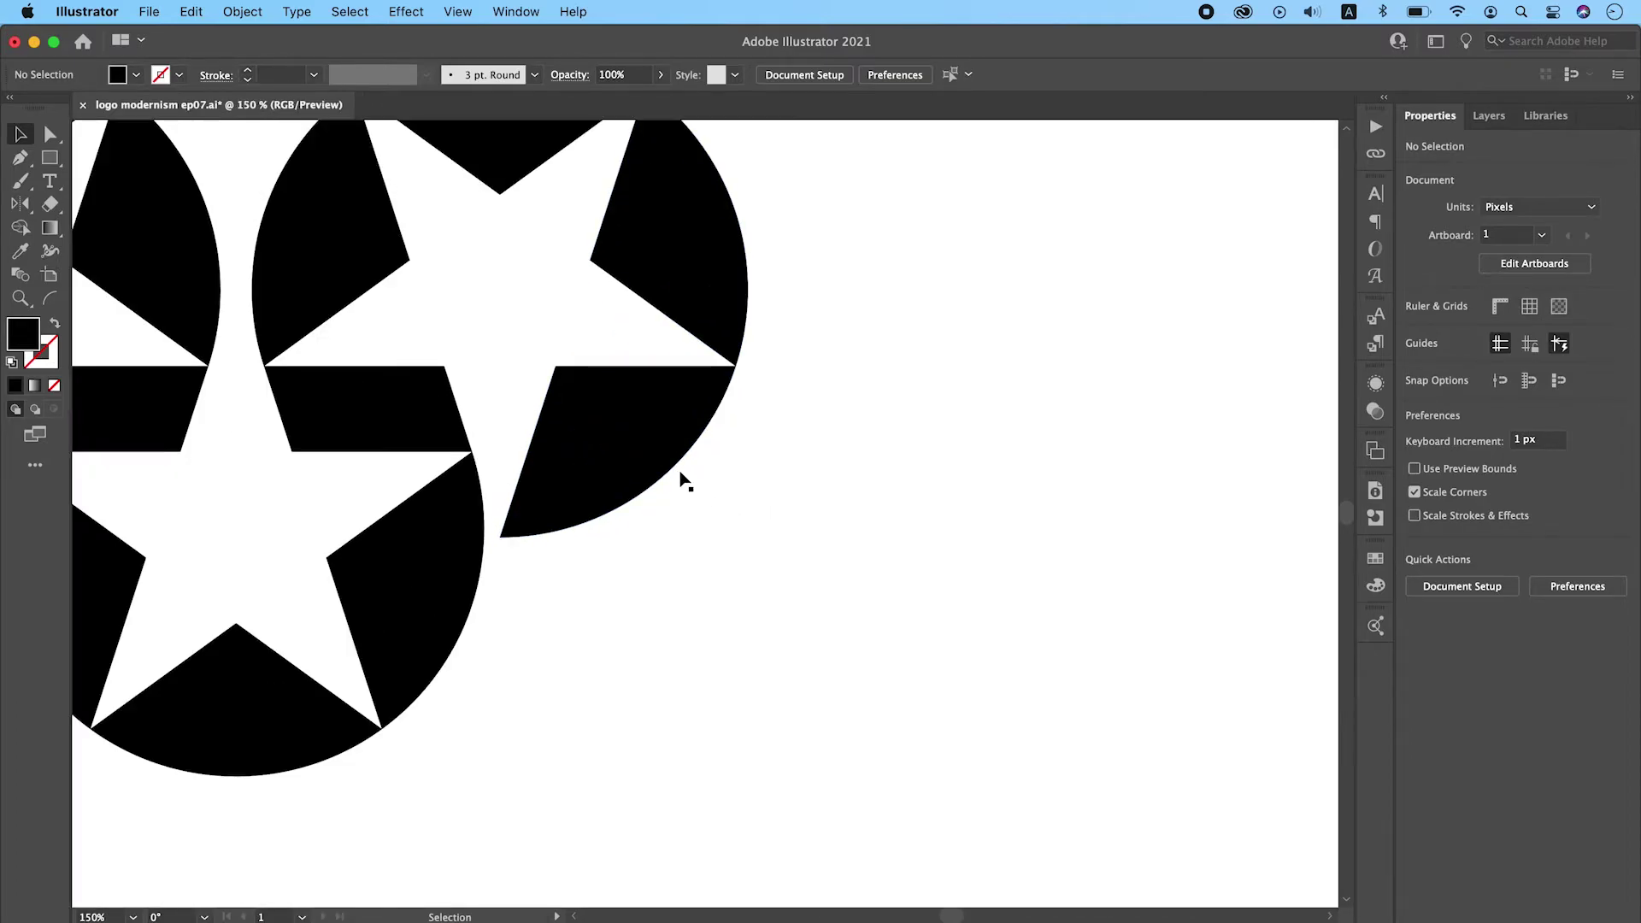
Draw a red-stroked slanted Pen line along the right circle's lower star edge
click(22, 156)
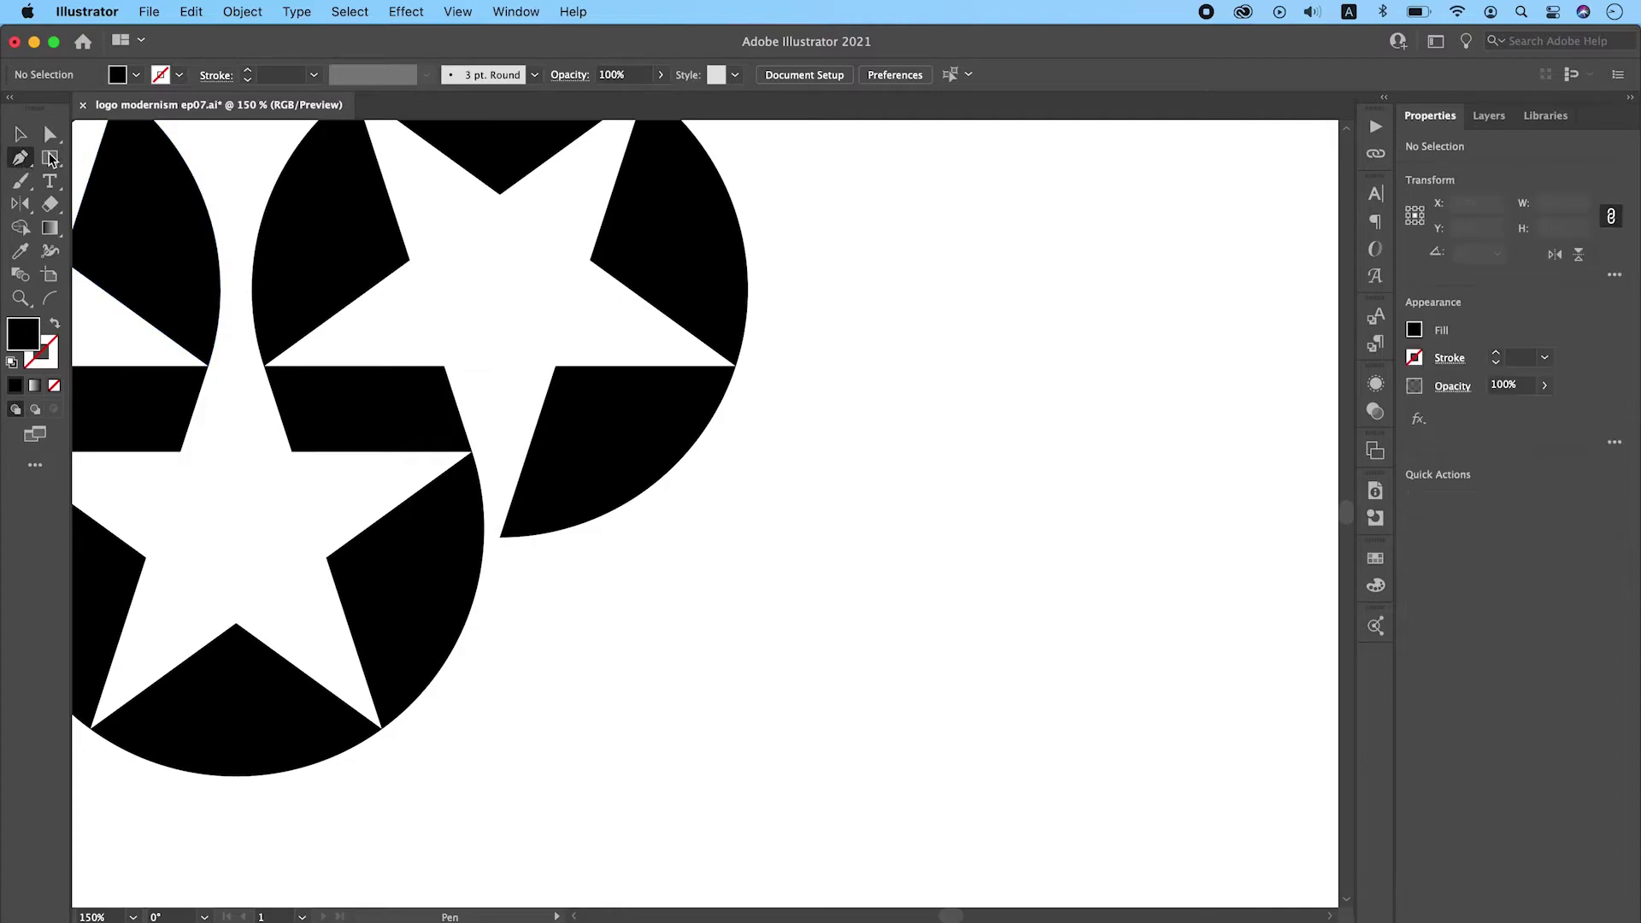
click(503, 539)
click(554, 369)
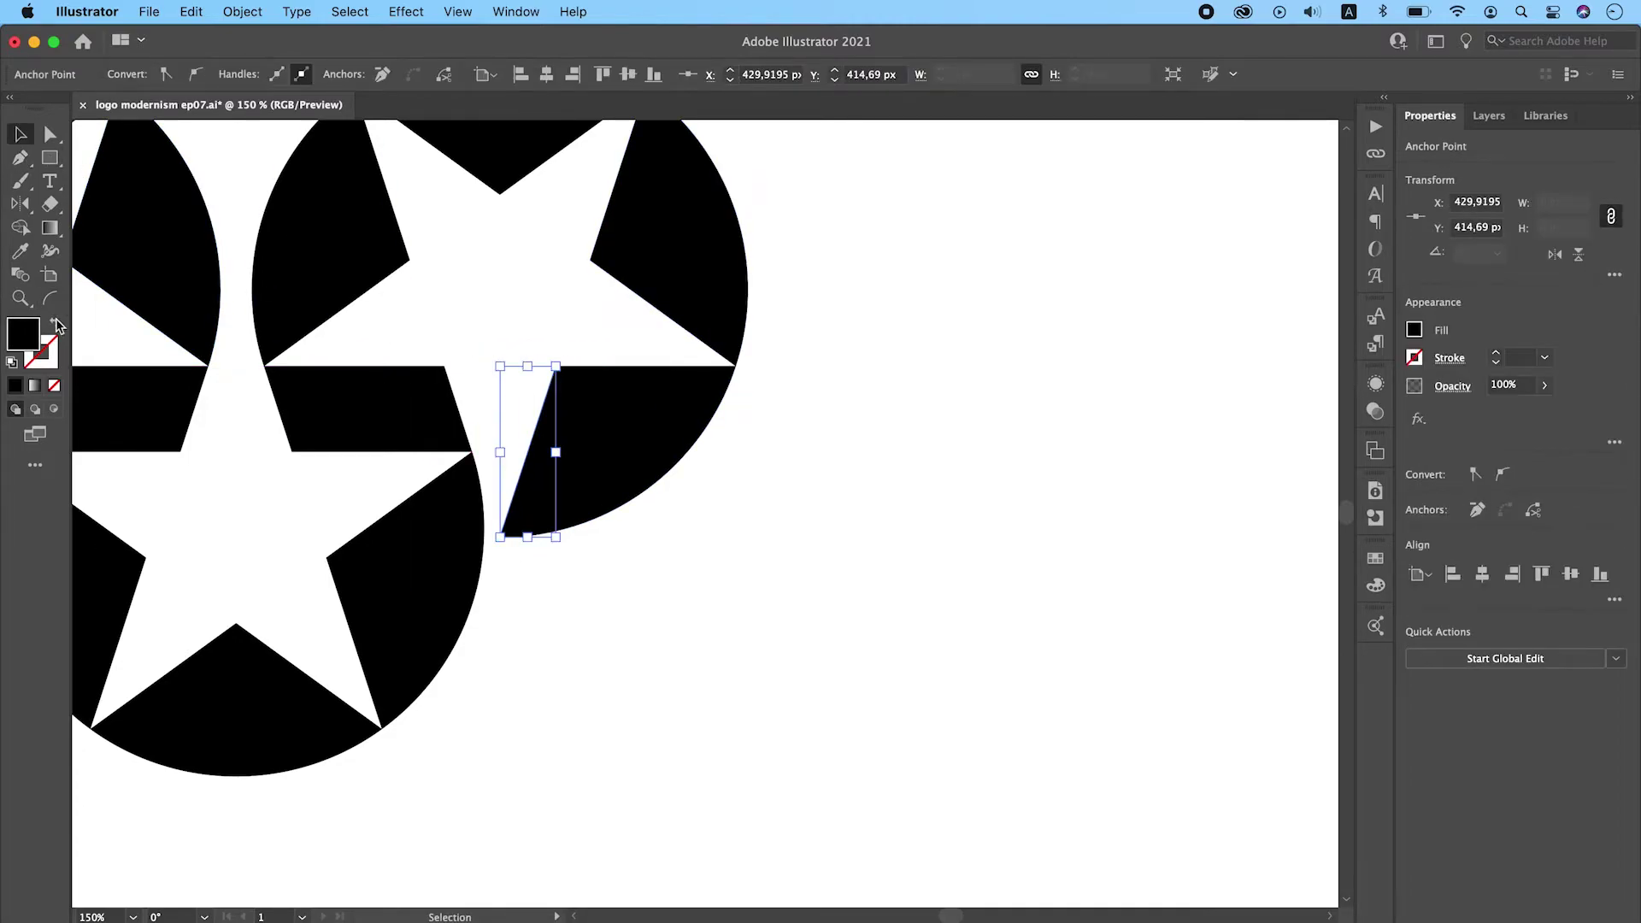
key(v)
click(544, 404)
click(163, 74)
click(23, 205)
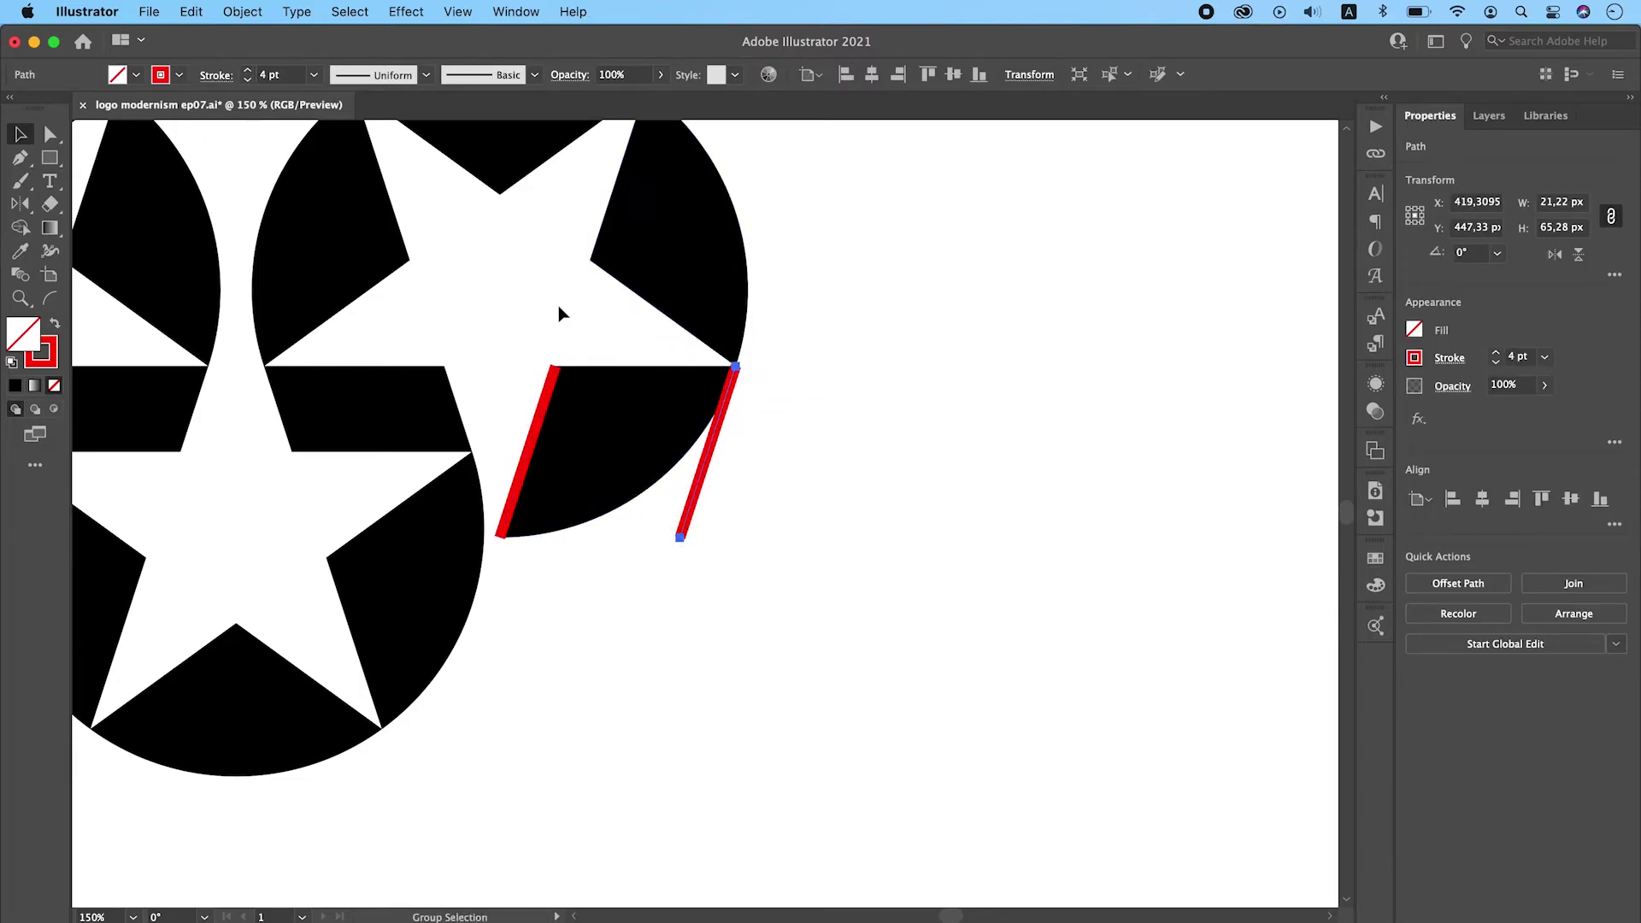
Extend the line into a closed red-filled parallelogram and drag a copy below
click(554, 369)
click(736, 370)
click(683, 535)
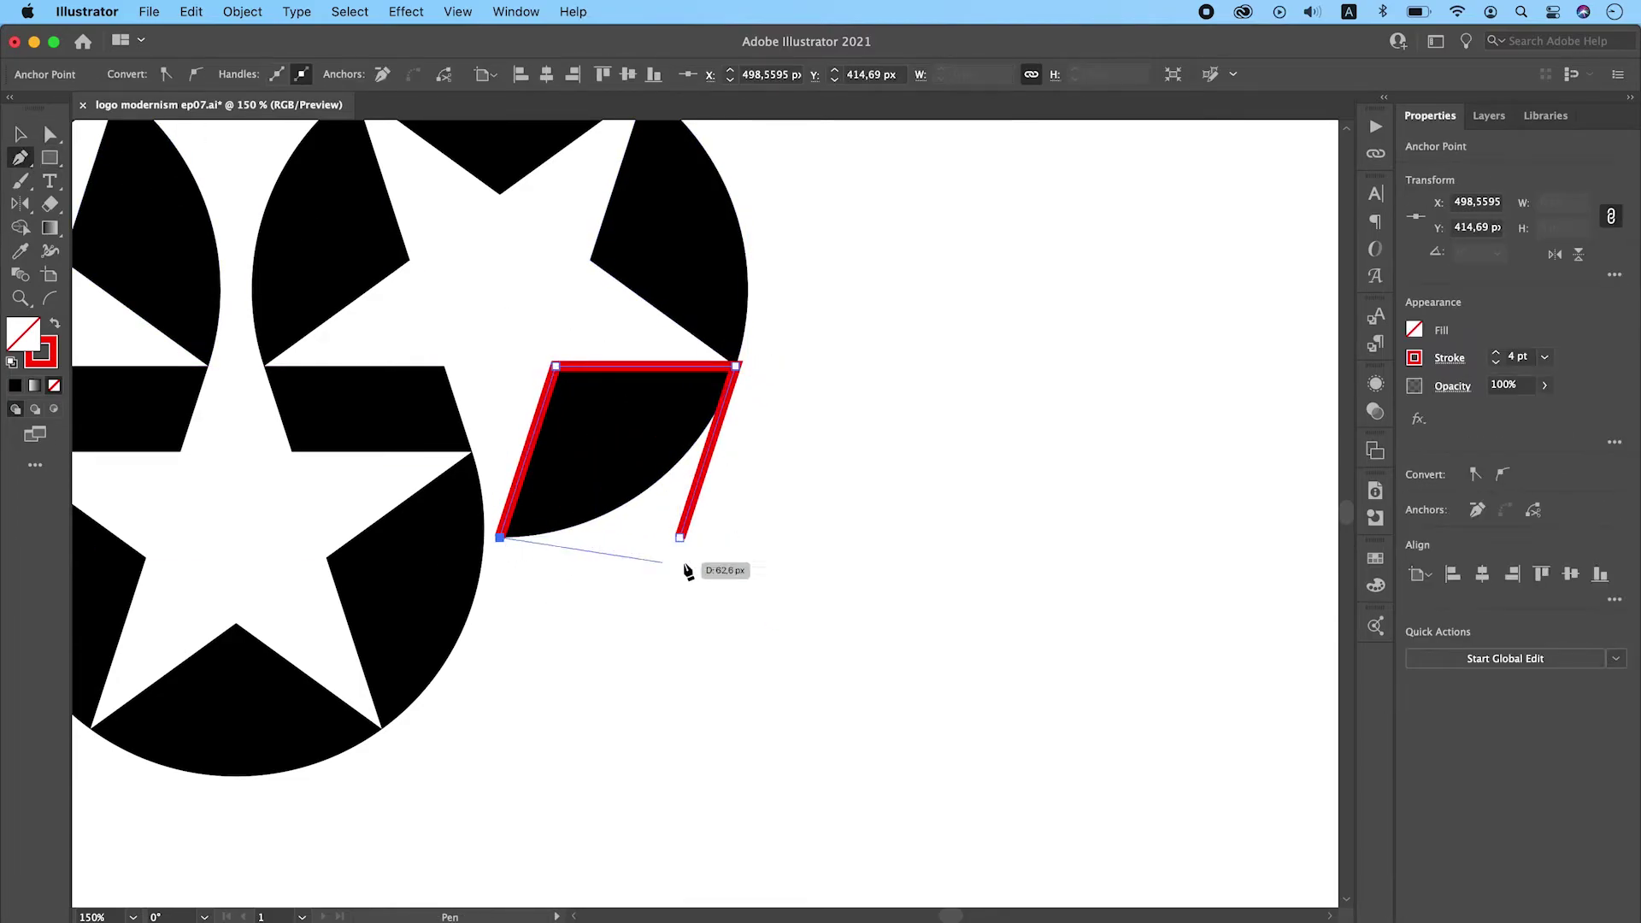
click(502, 540)
key(shift+x)
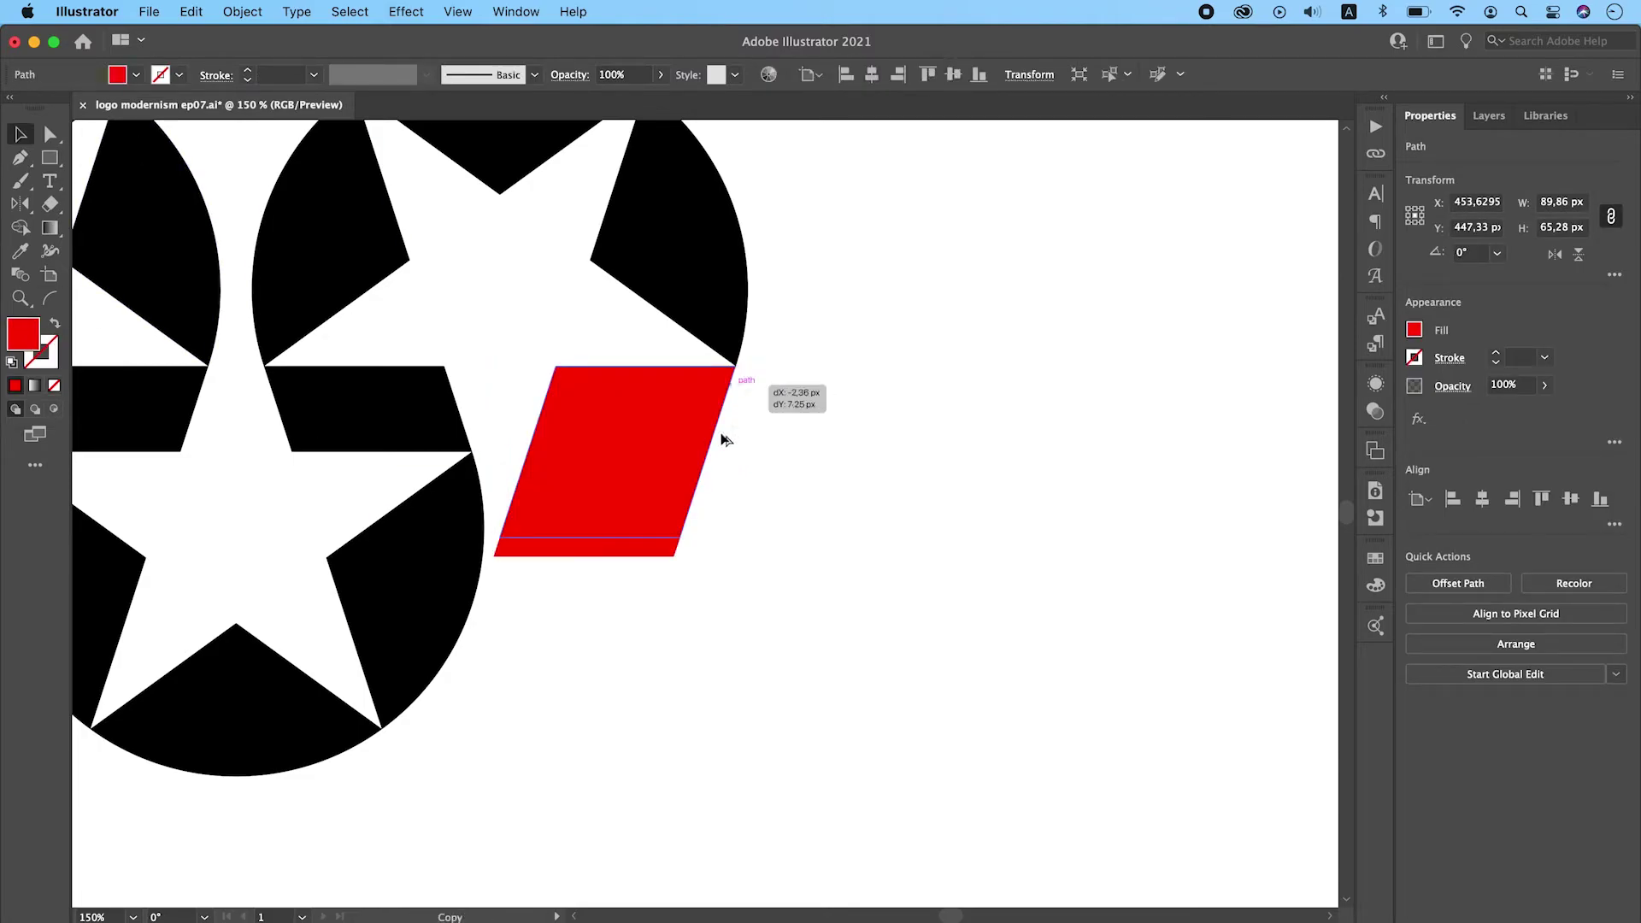
drag(738, 373, 685, 552)
scroll(686, 562, down, 3)
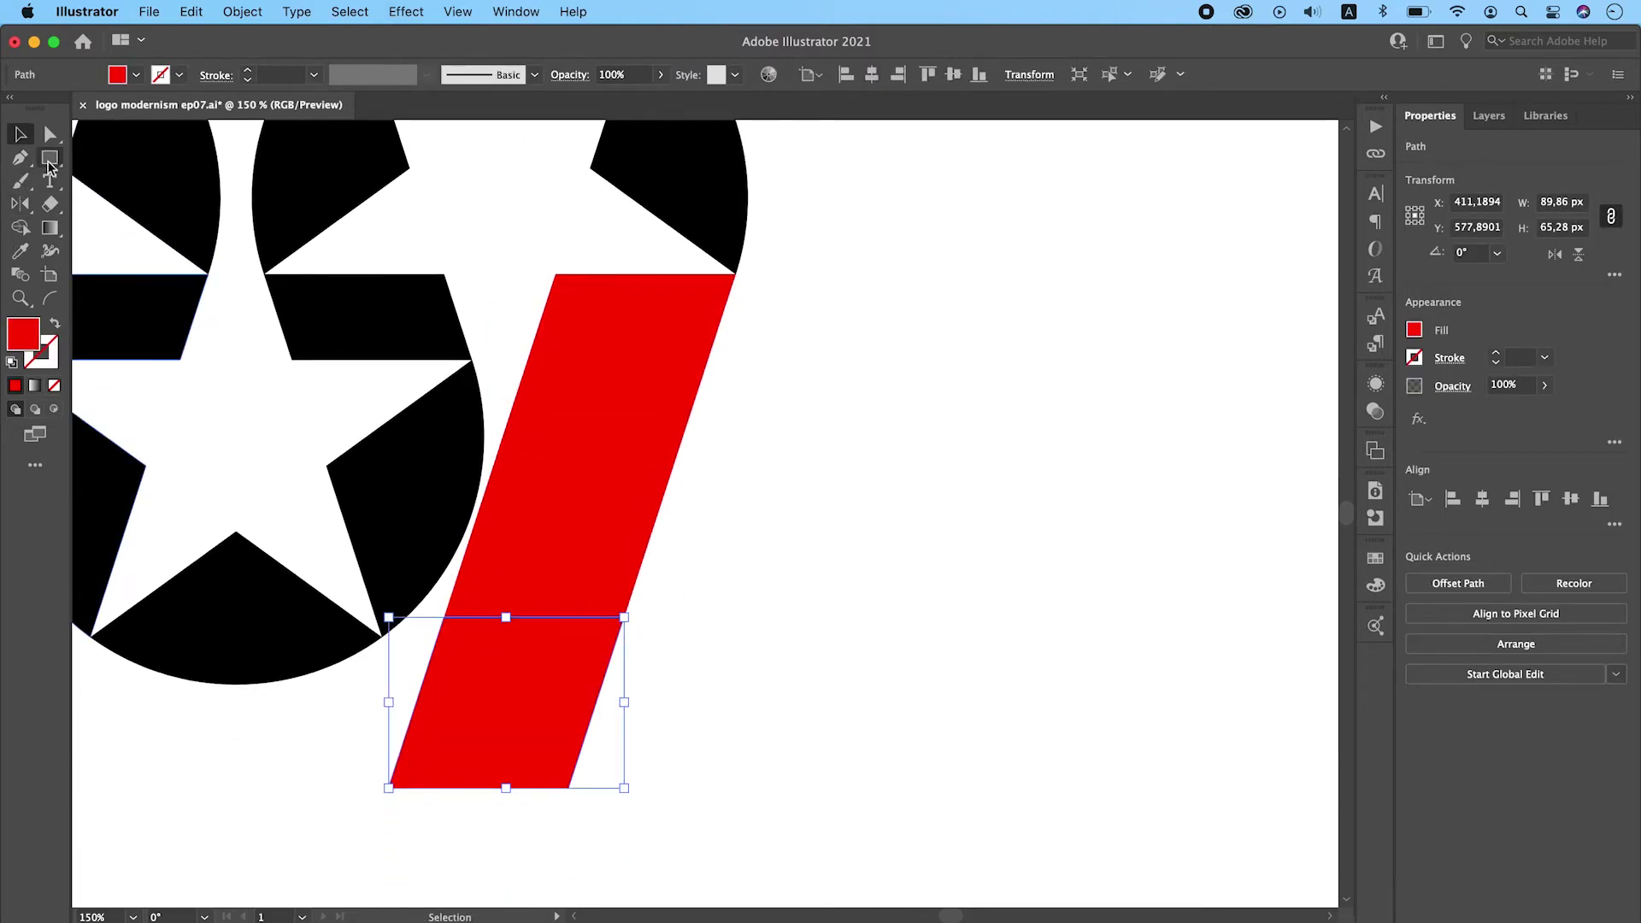
Trim the bar's lower end off using a rectangle and Minus Front
key(m)
drag(239, 682, 626, 808)
shift+click(513, 641)
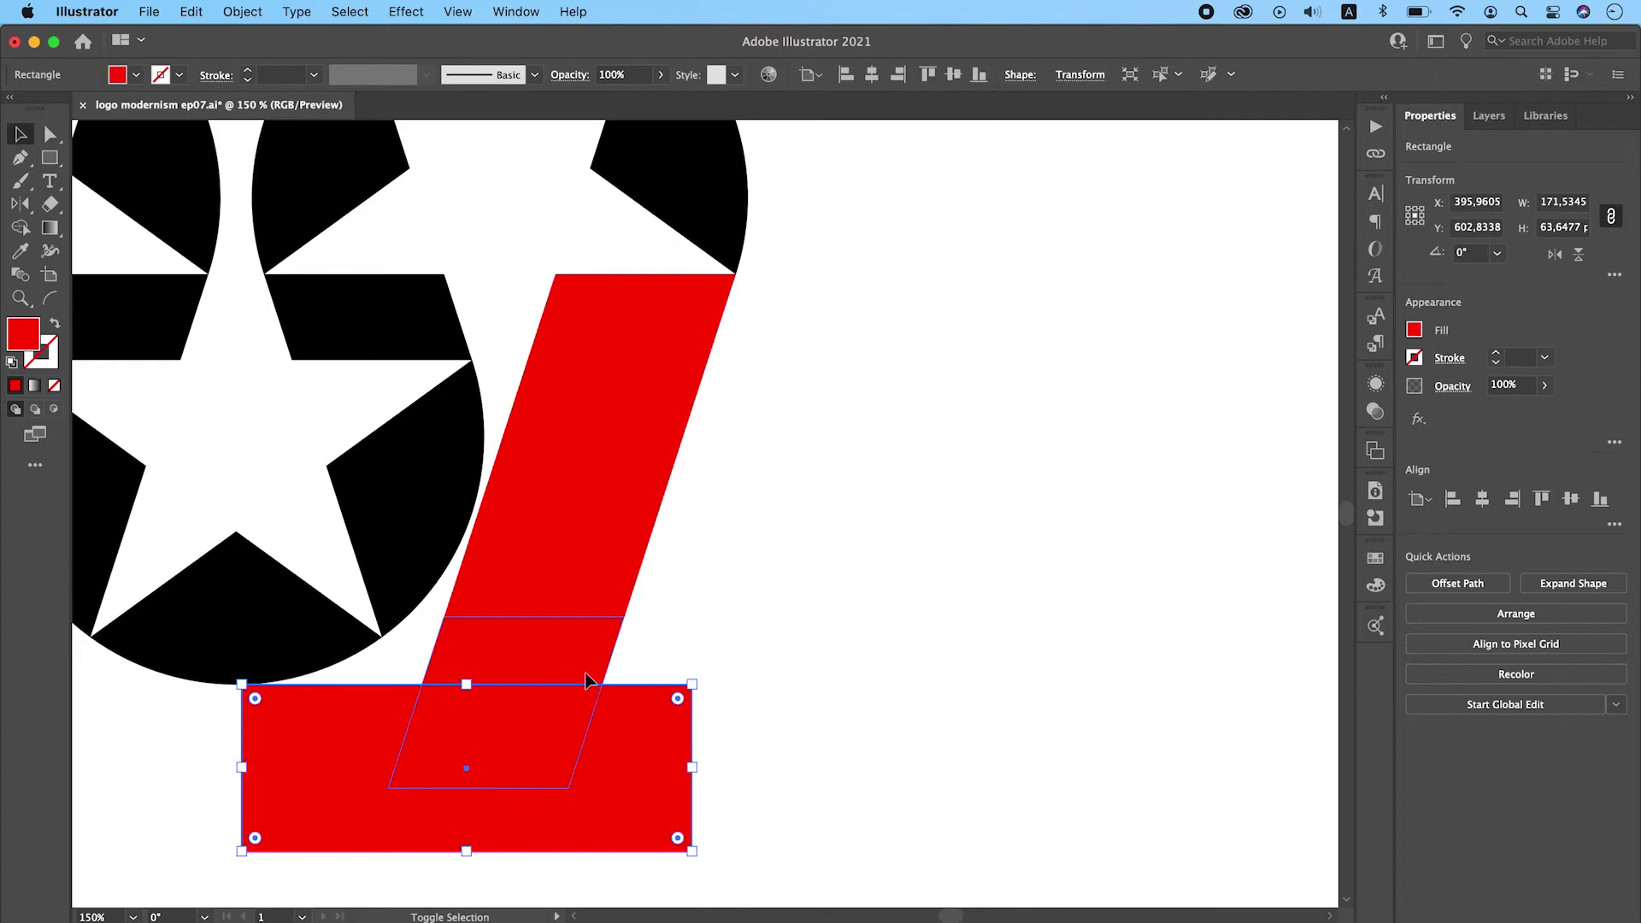
click(1452, 581)
key(v)
click(715, 729)
Merge the red bar pieces into one slanted bar and delete its extra anchor points
click(642, 384)
click(794, 538)
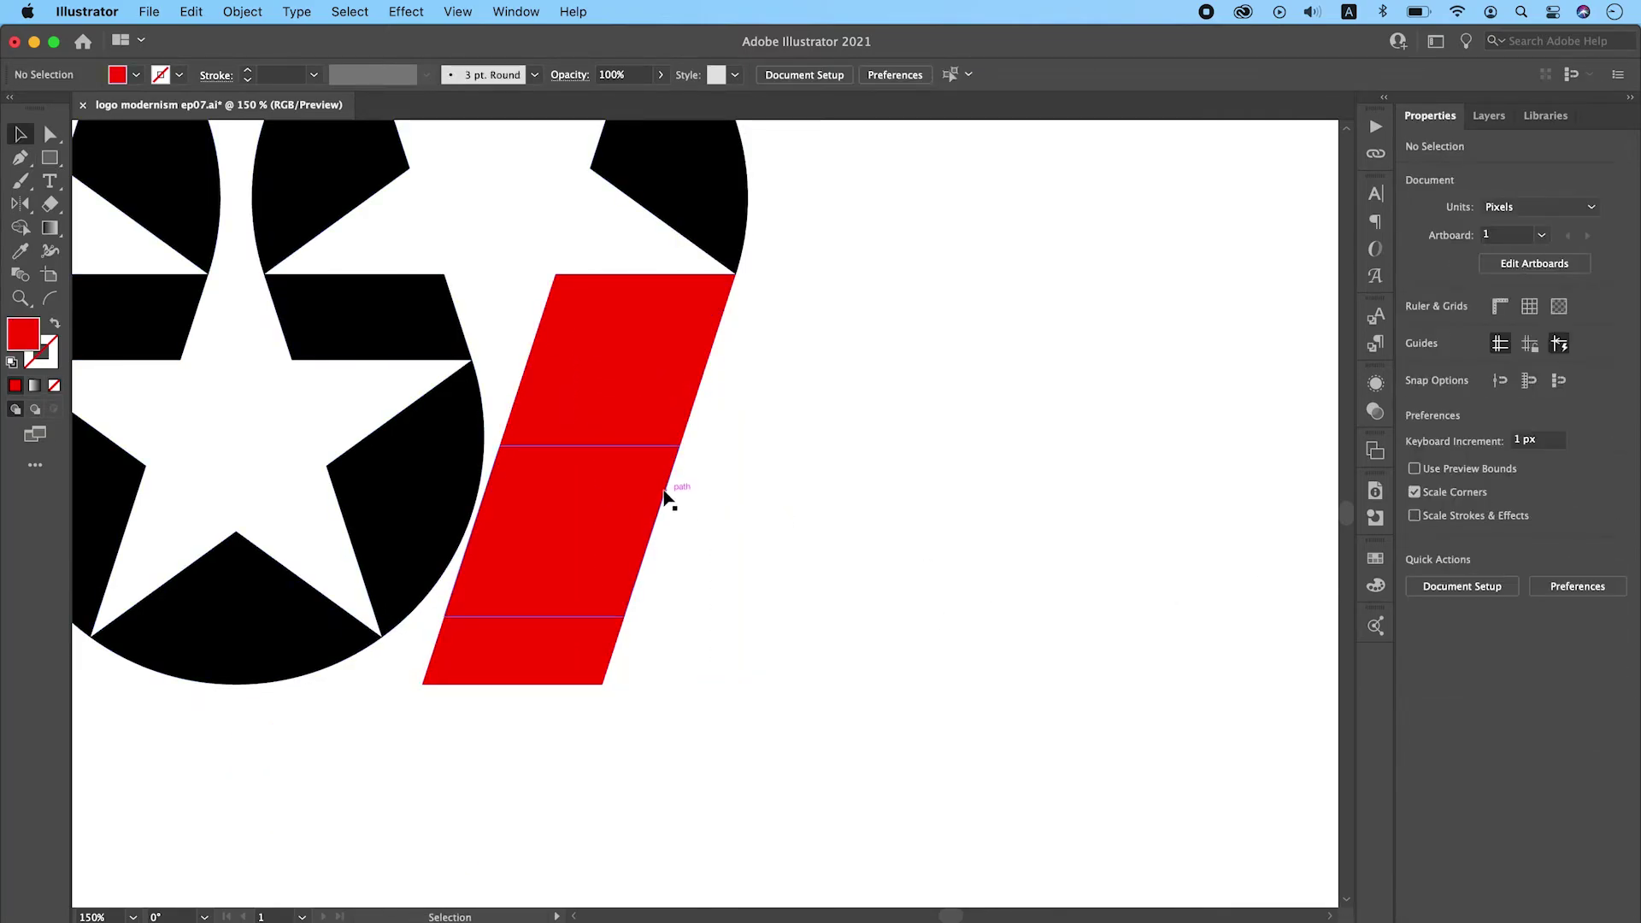
click(616, 384)
shift+click(564, 539)
key(minus)
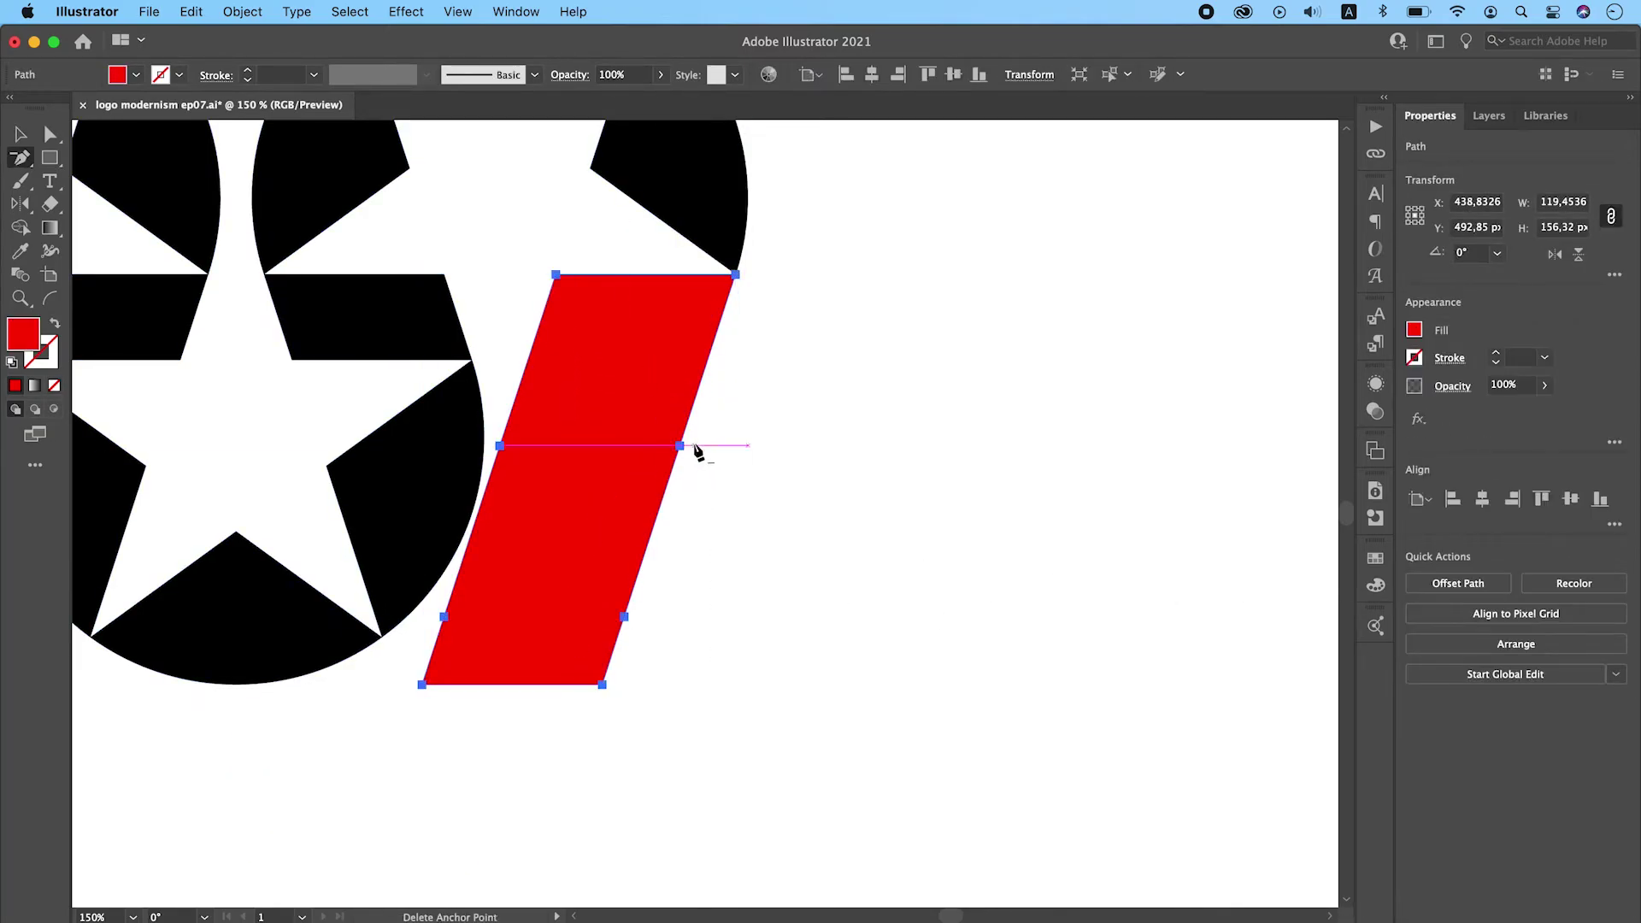
click(677, 447)
click(636, 615)
click(444, 619)
key(v)
click(540, 513)
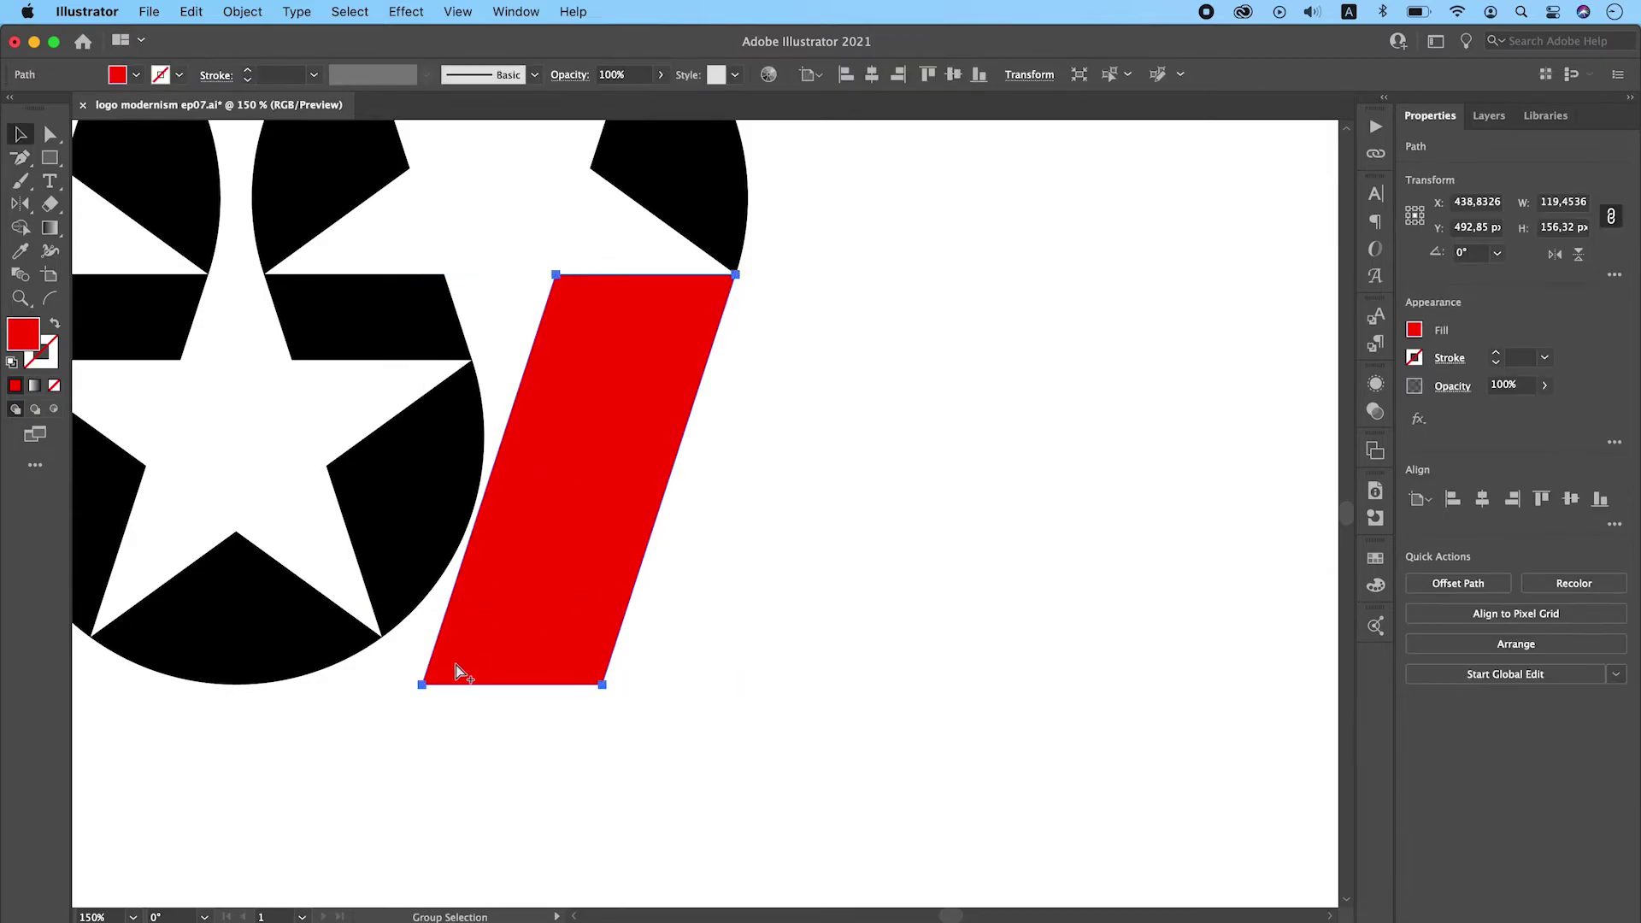
Copy the slanted bar twice to the right and draw a small rectangle below the stripes
drag(427, 681, 603, 689)
key(super+d)
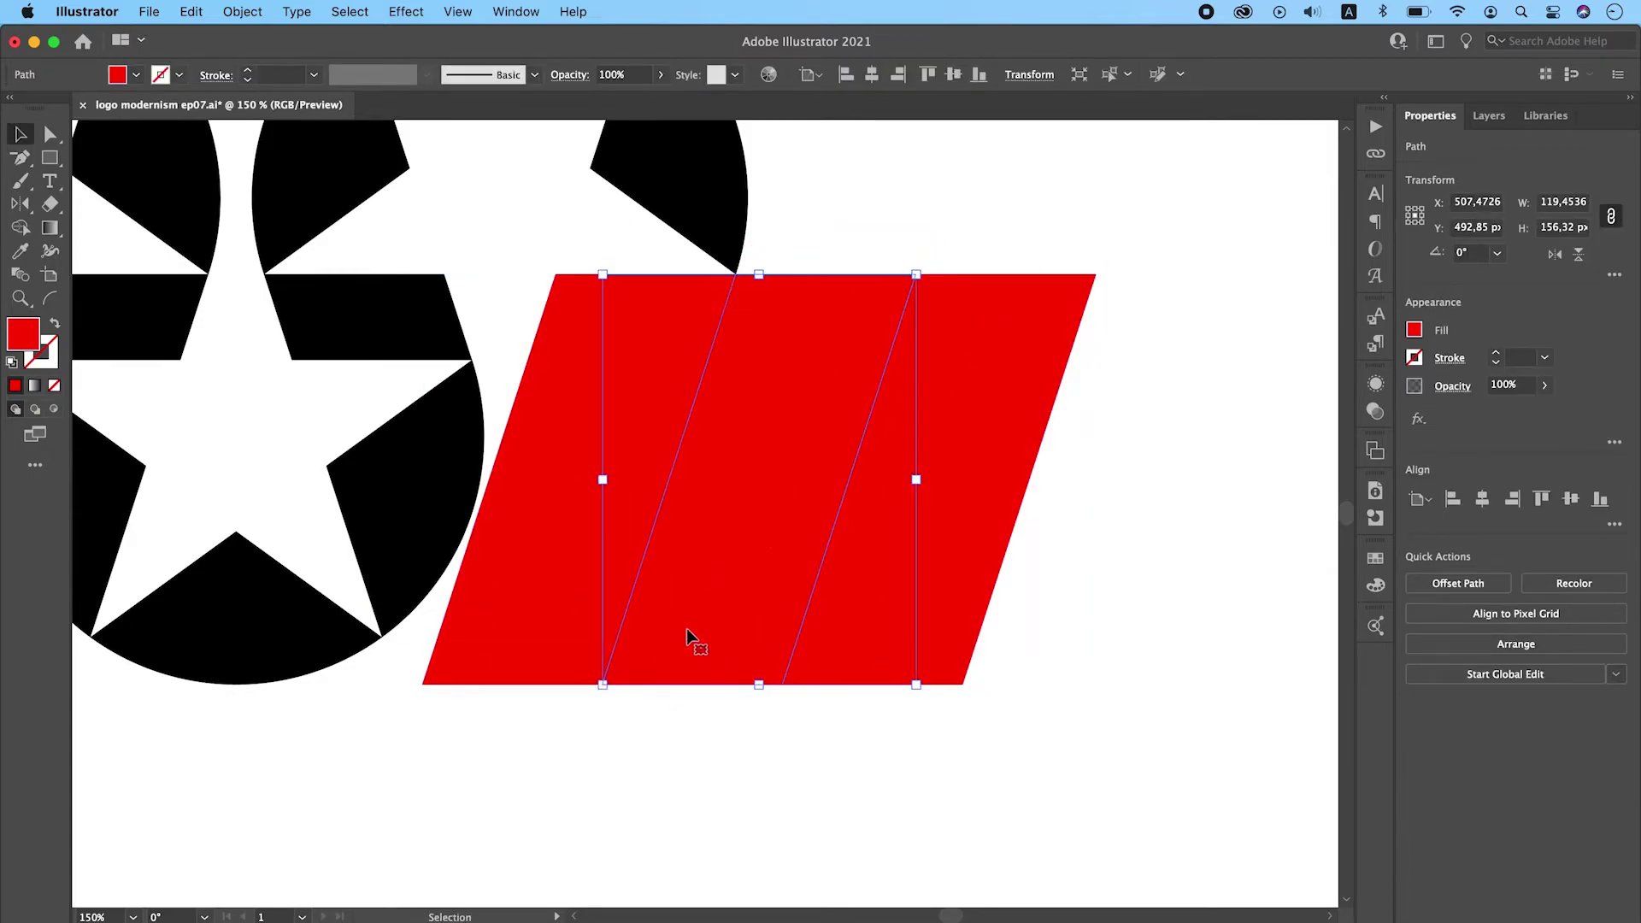
click(51, 157)
drag(603, 686, 782, 794)
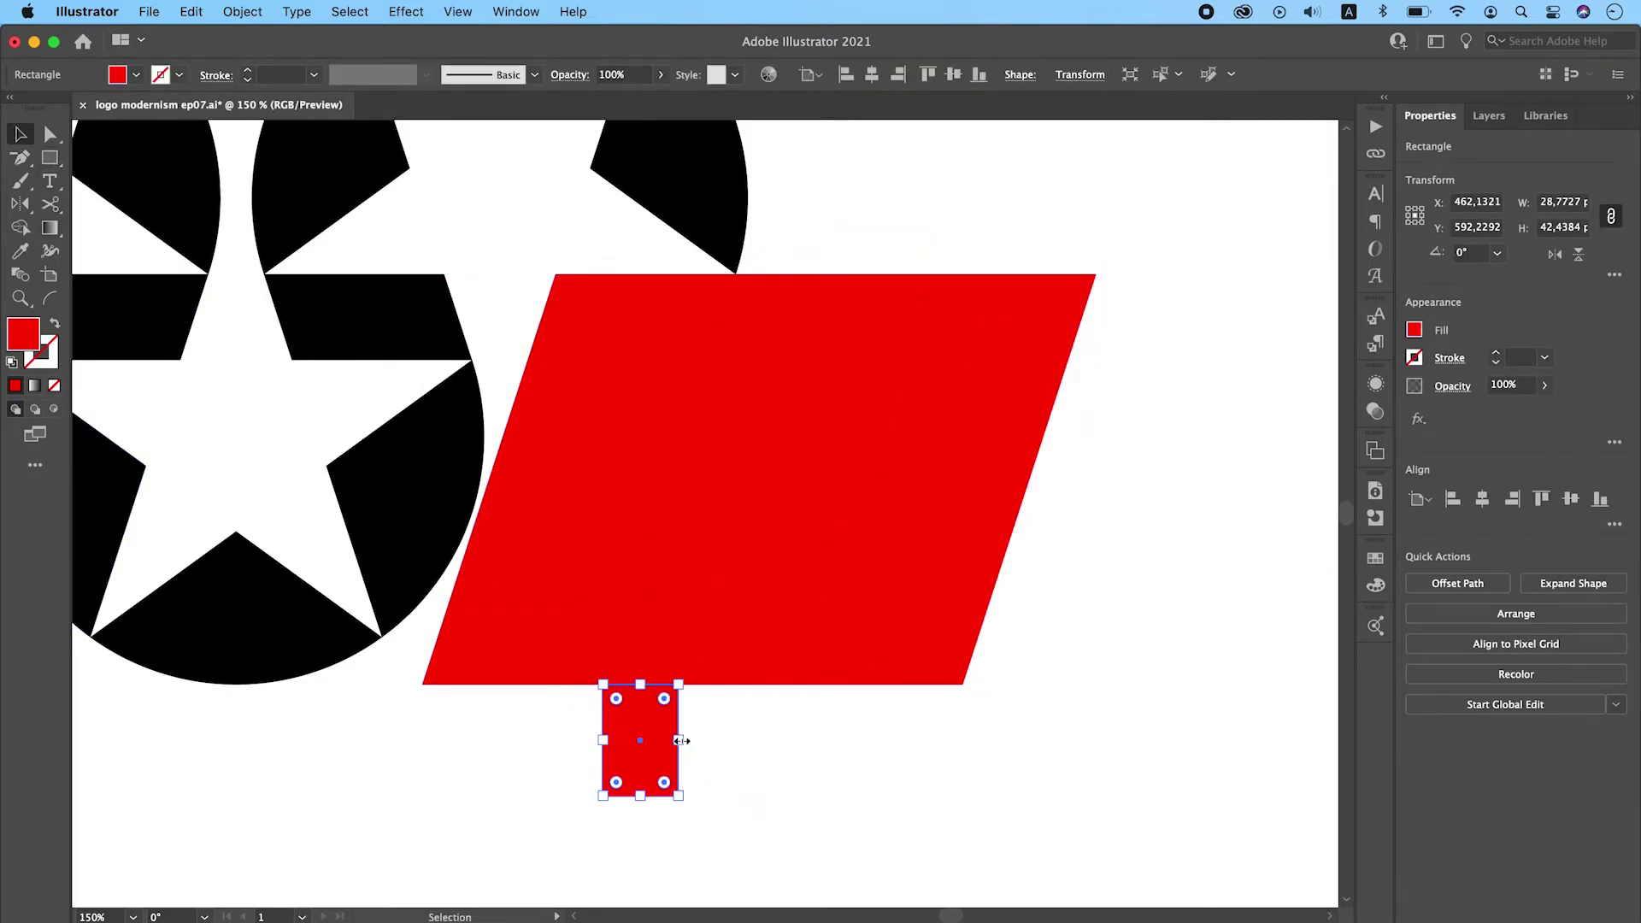
key(v)
click(608, 623)
Give every shape a black fill, then swap it to black outlines
key(super+a)
key(d)
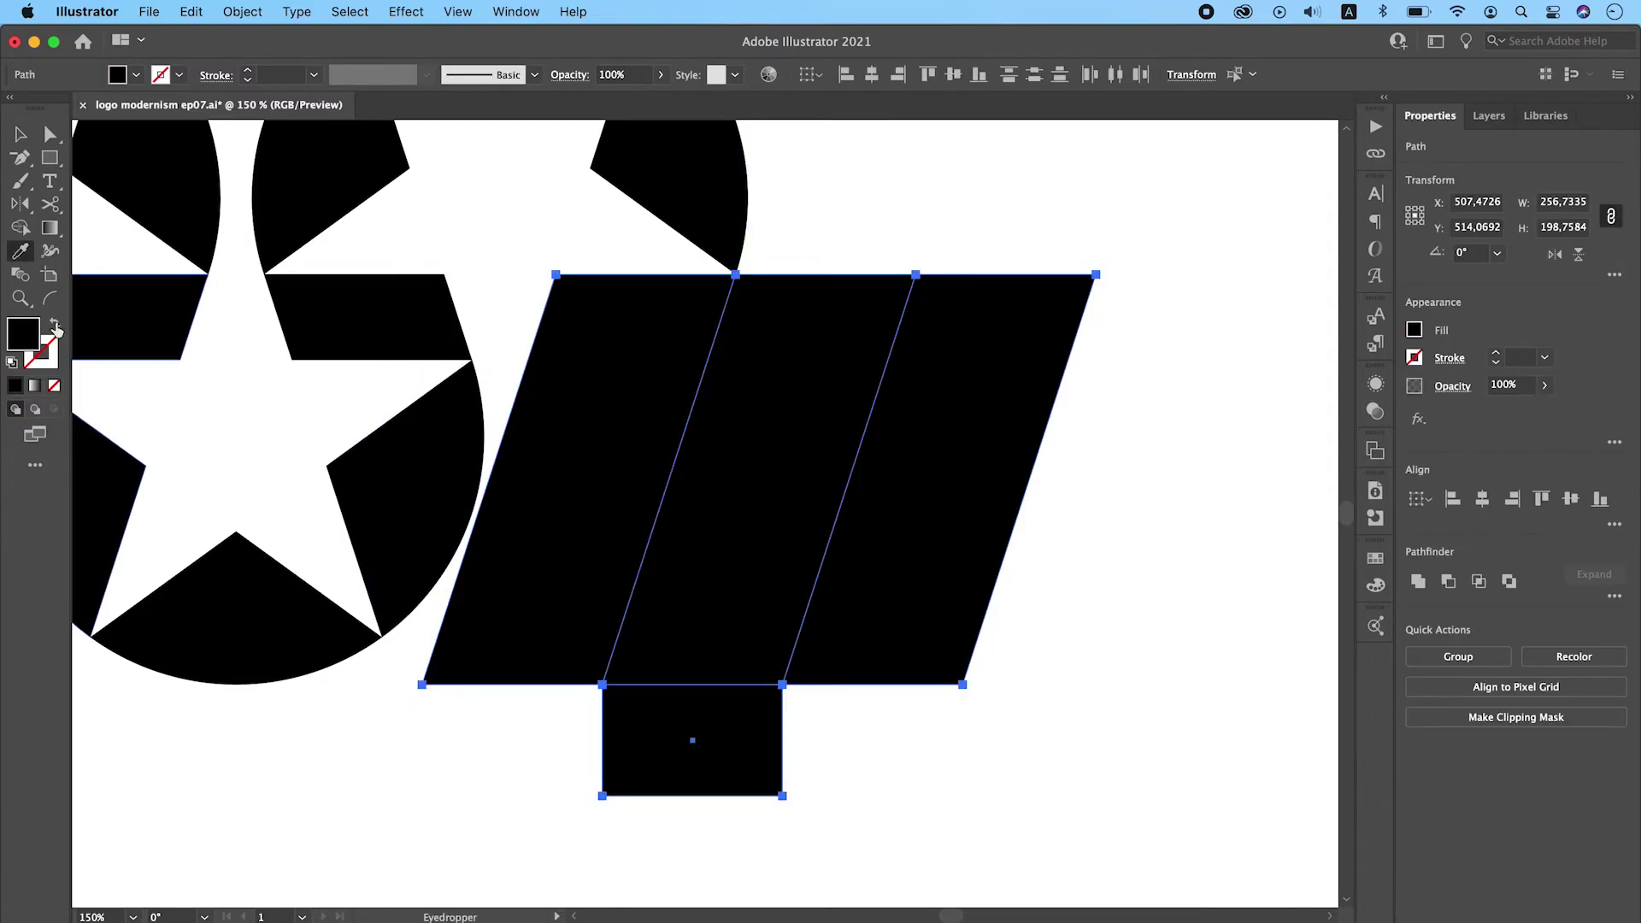
key(shift+x)
click(841, 574)
Narrow the small rectangle beneath the stripes, then delete it
click(783, 738)
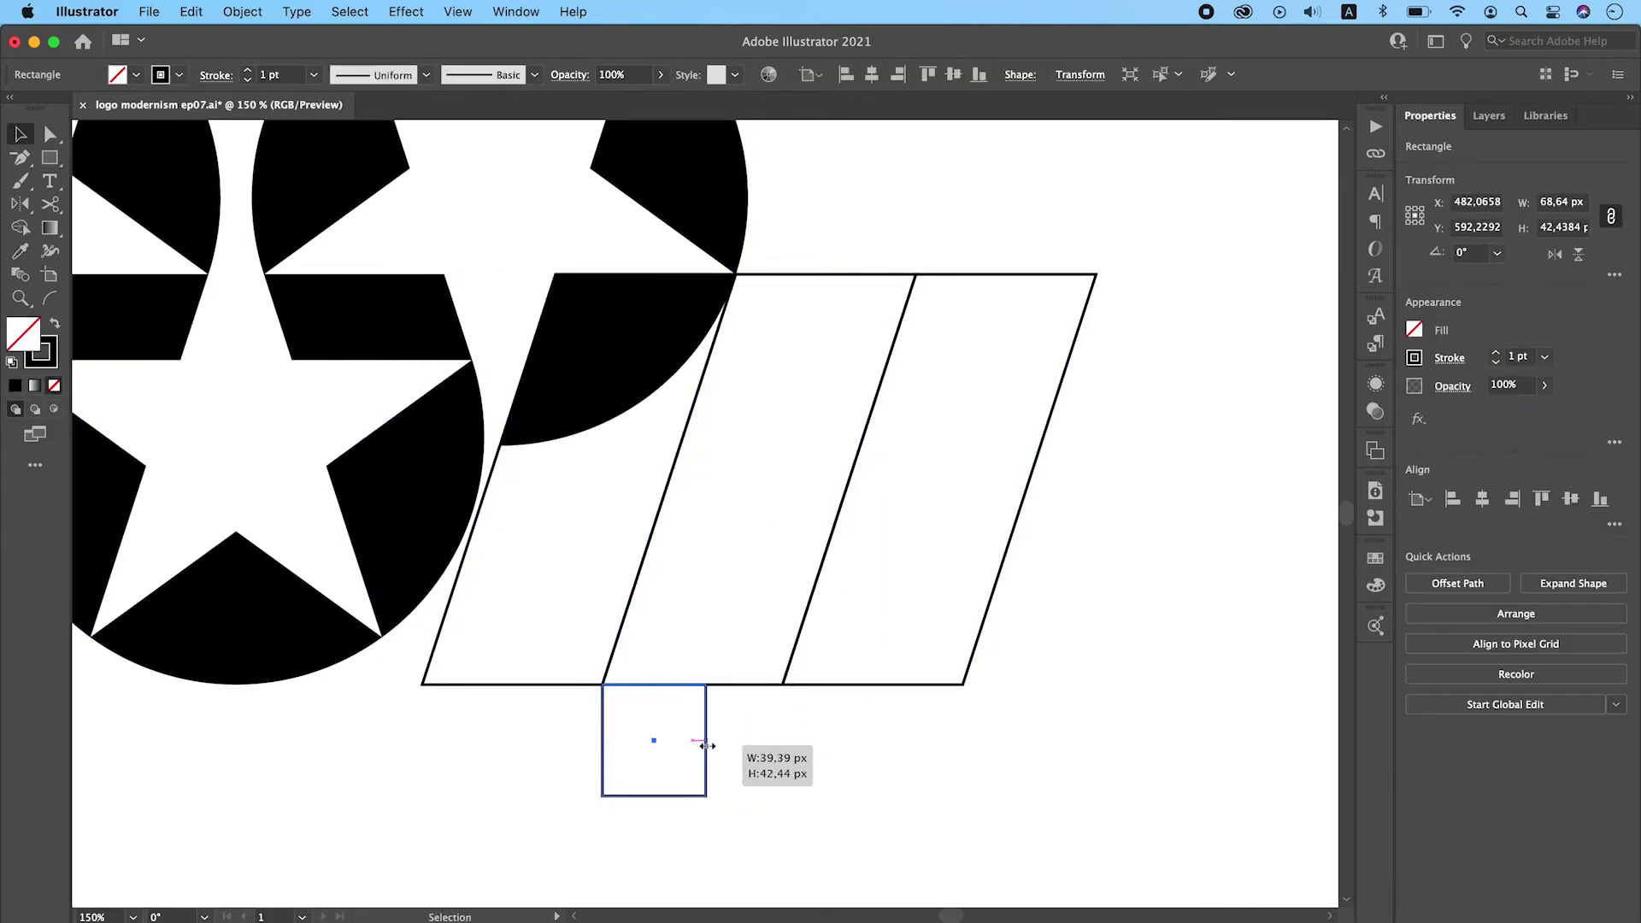
drag(782, 737, 693, 738)
key(a)
click(792, 693)
click(647, 744)
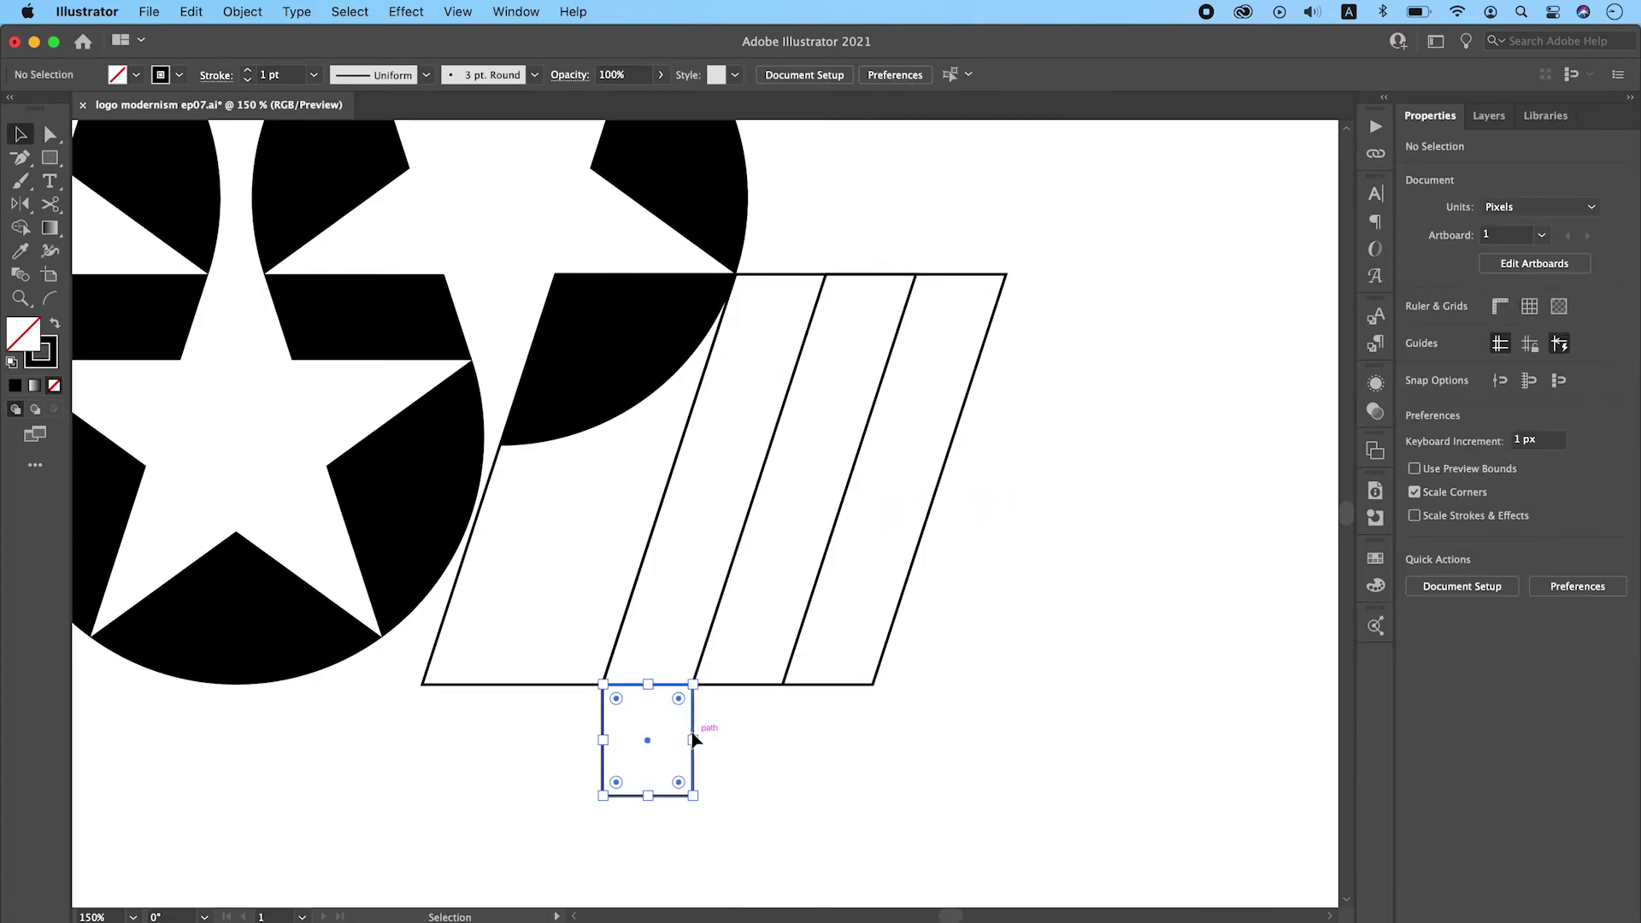
key(BackSpace)
Merge two adjacent stripe regions of the outlined paths with Shape Builder
key(super+a)
key(shift+m)
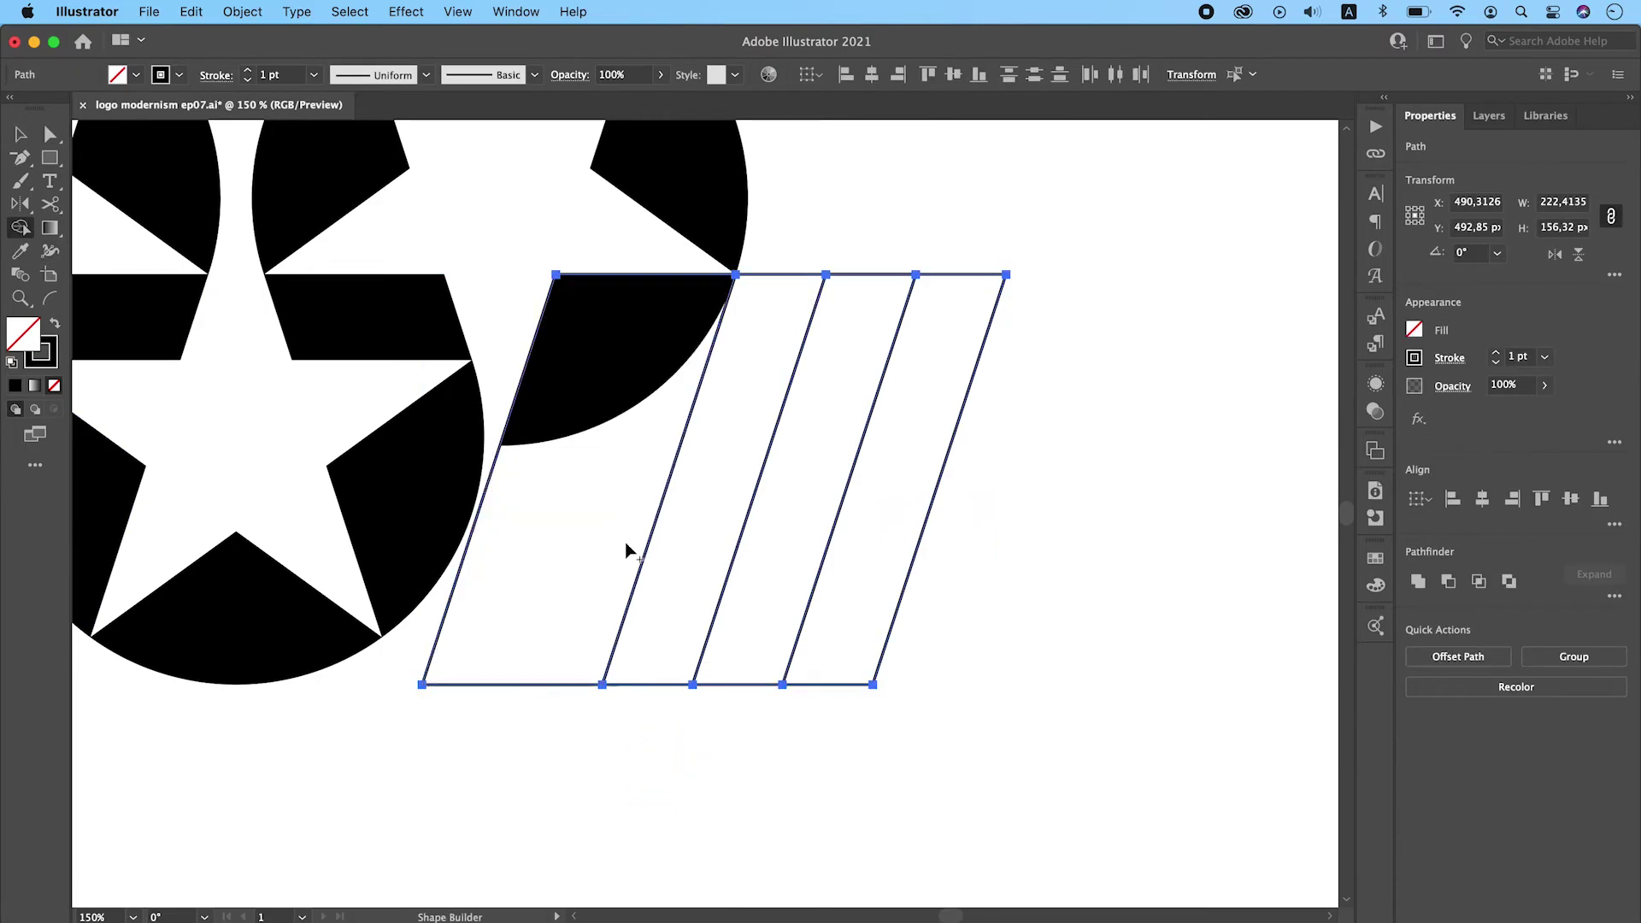
drag(808, 564, 868, 574)
Select the narrow middle stripe and undo a trial rotation around its top
key(v)
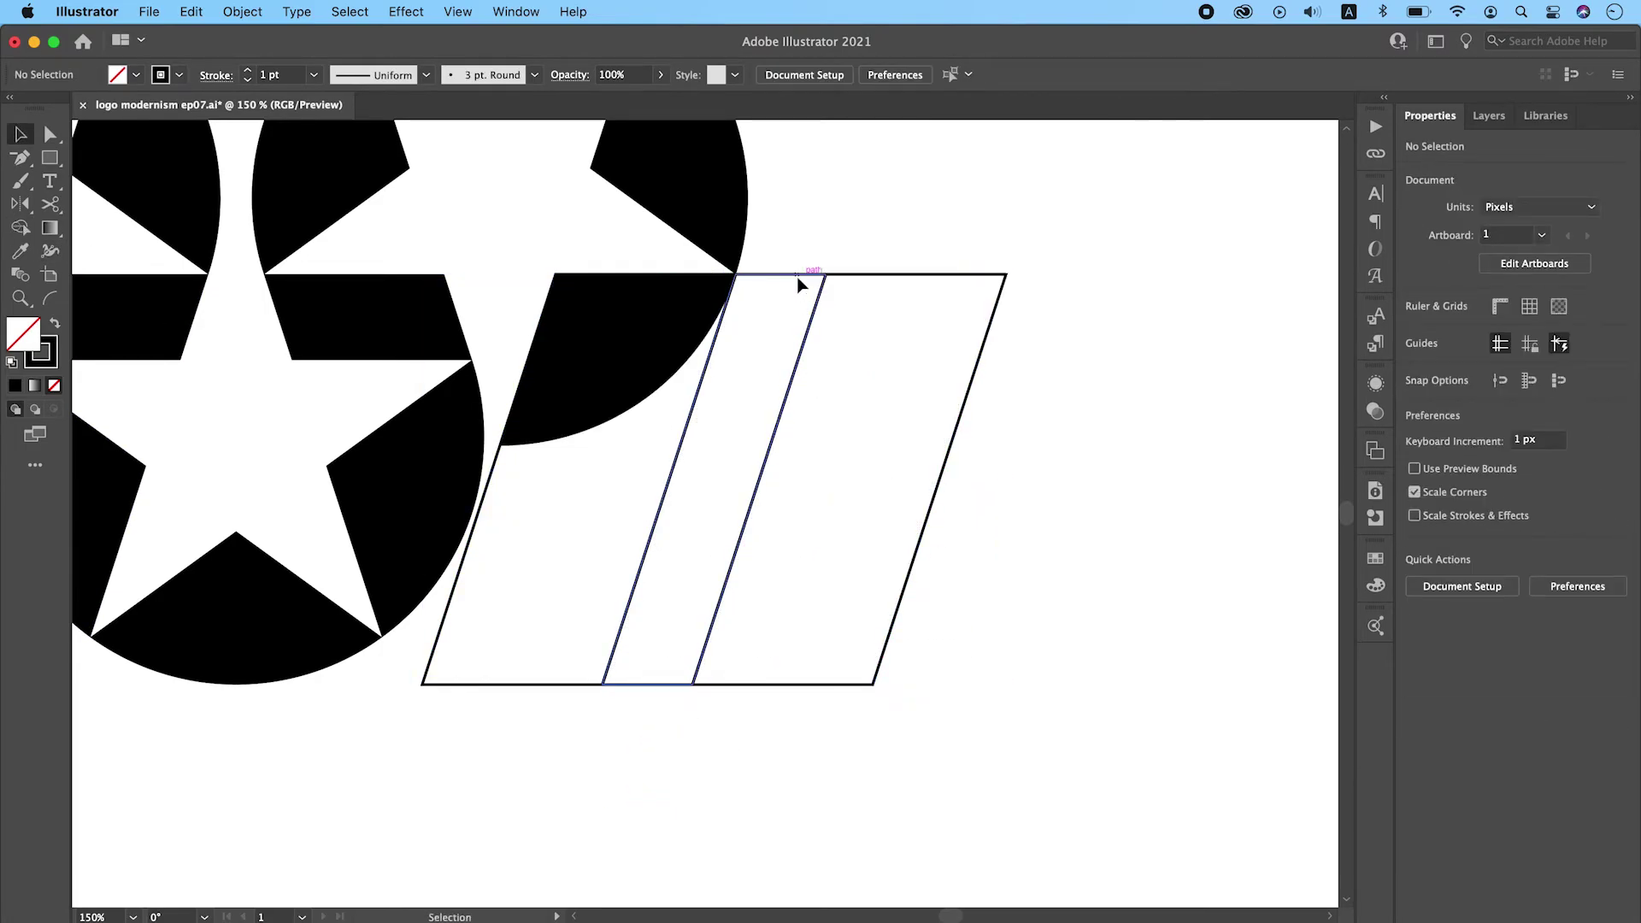
click(798, 288)
shift+click(715, 481)
drag(609, 690, 731, 718)
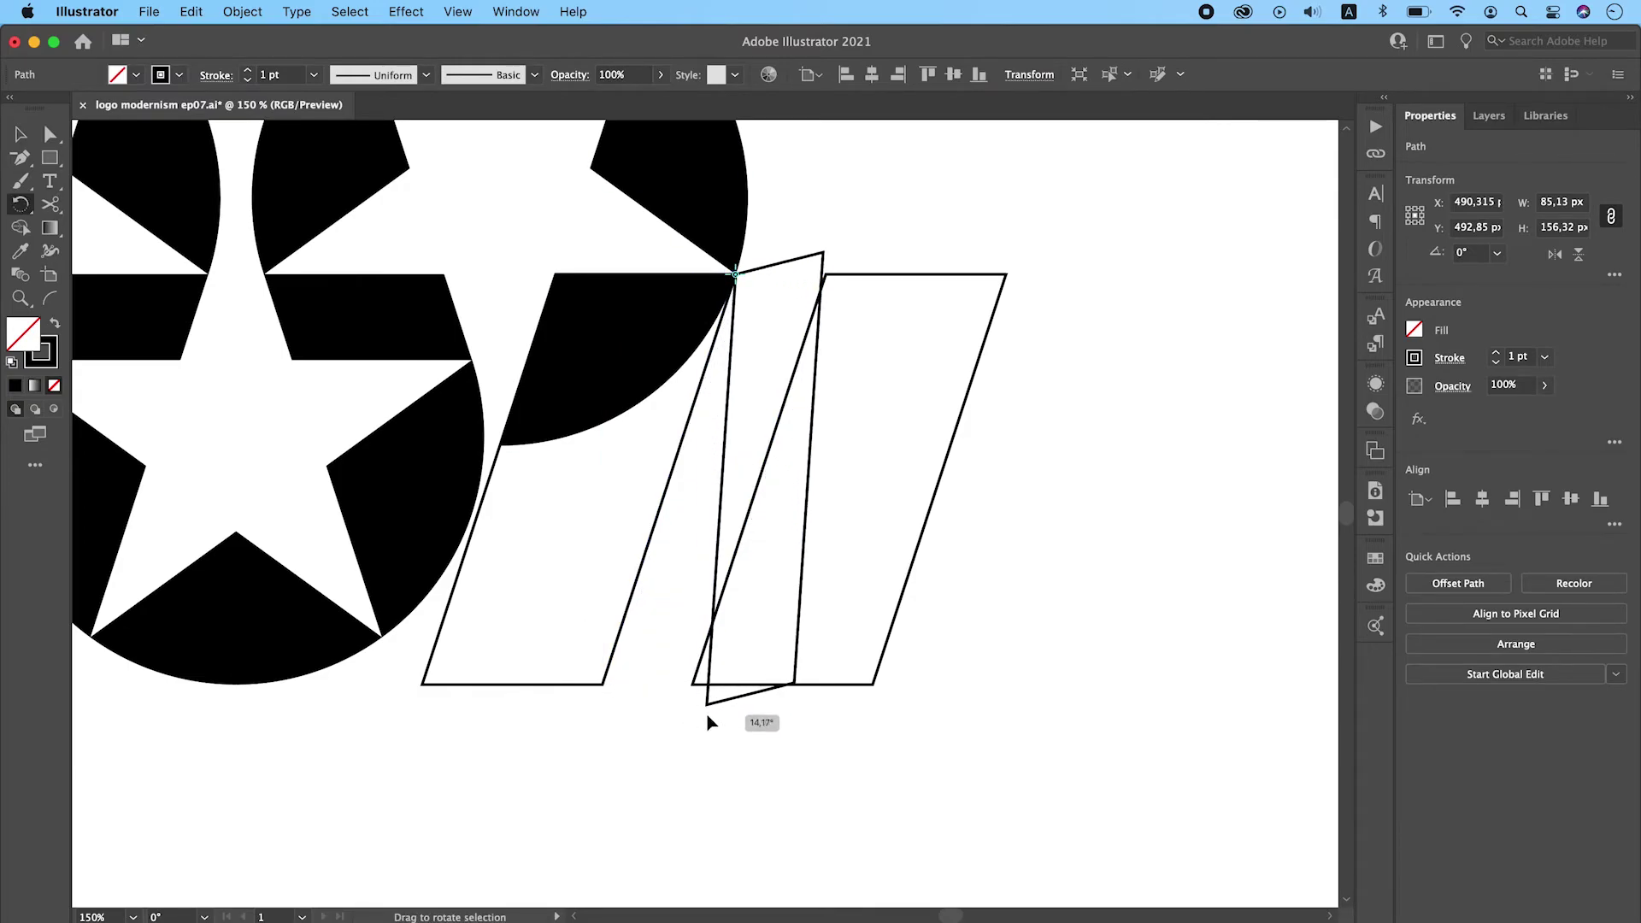
key(super+z)
Move the narrow stripe to the right and rotate it to lie horizontal
key(v)
mouse_move(773, 417)
mouse_down()
mouse_move(1096, 416)
mouse_move(1094, 641)
mouse_up()
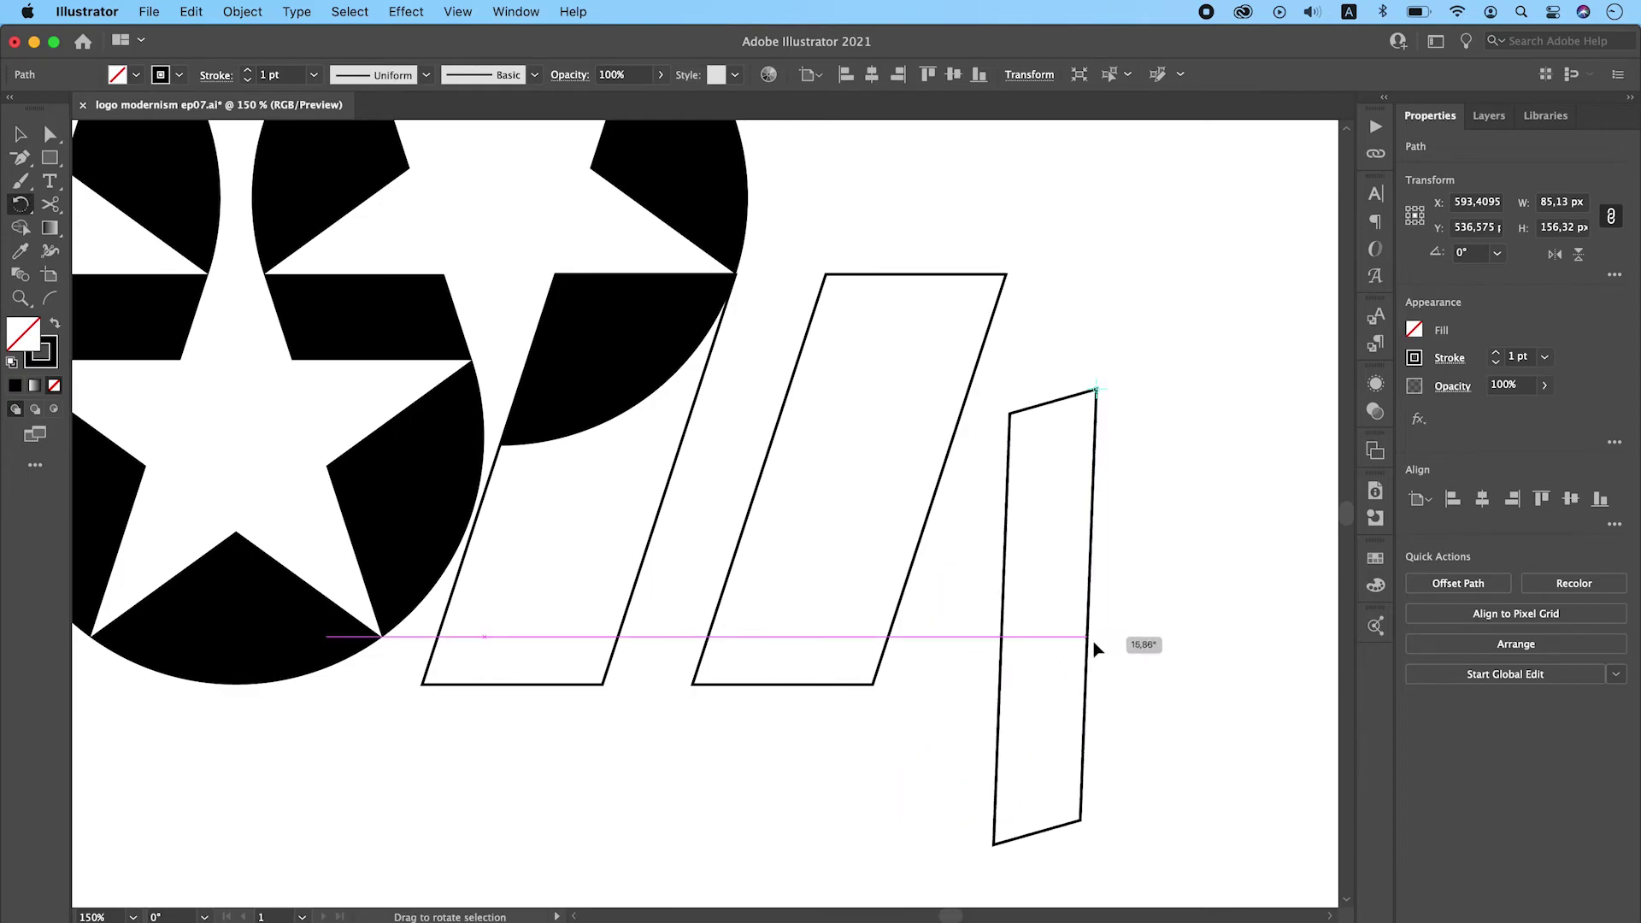
key(v)
drag(1237, 785, 971, 788)
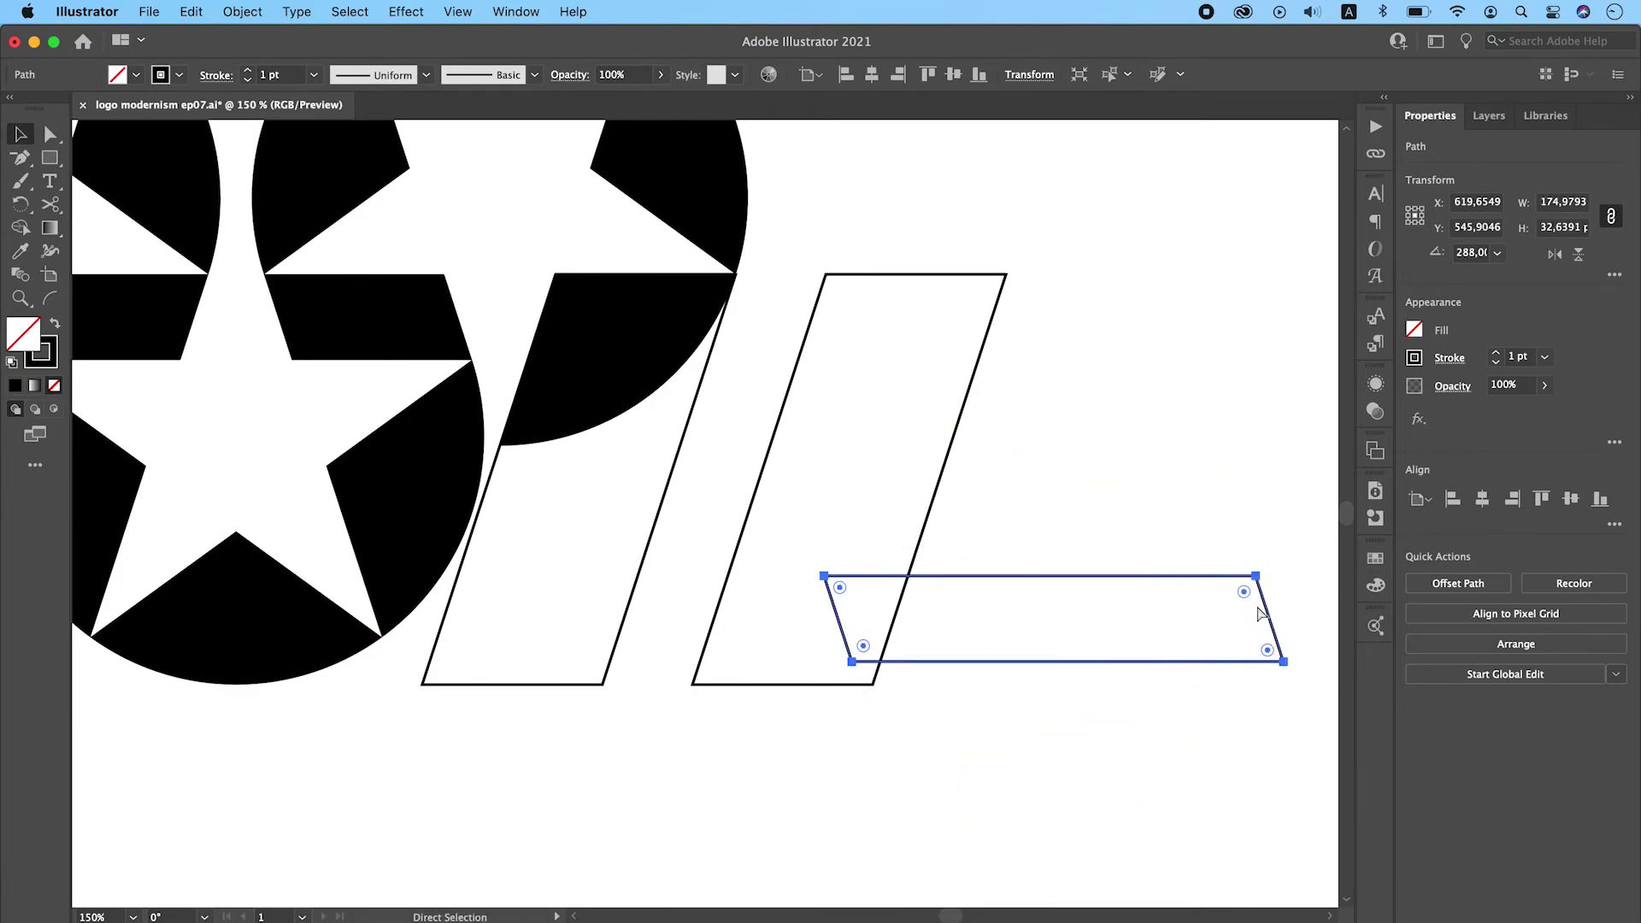
Vertically centre the bar on the slanted stripe, aligning to the selection
shift+click(926, 491)
click(1417, 499)
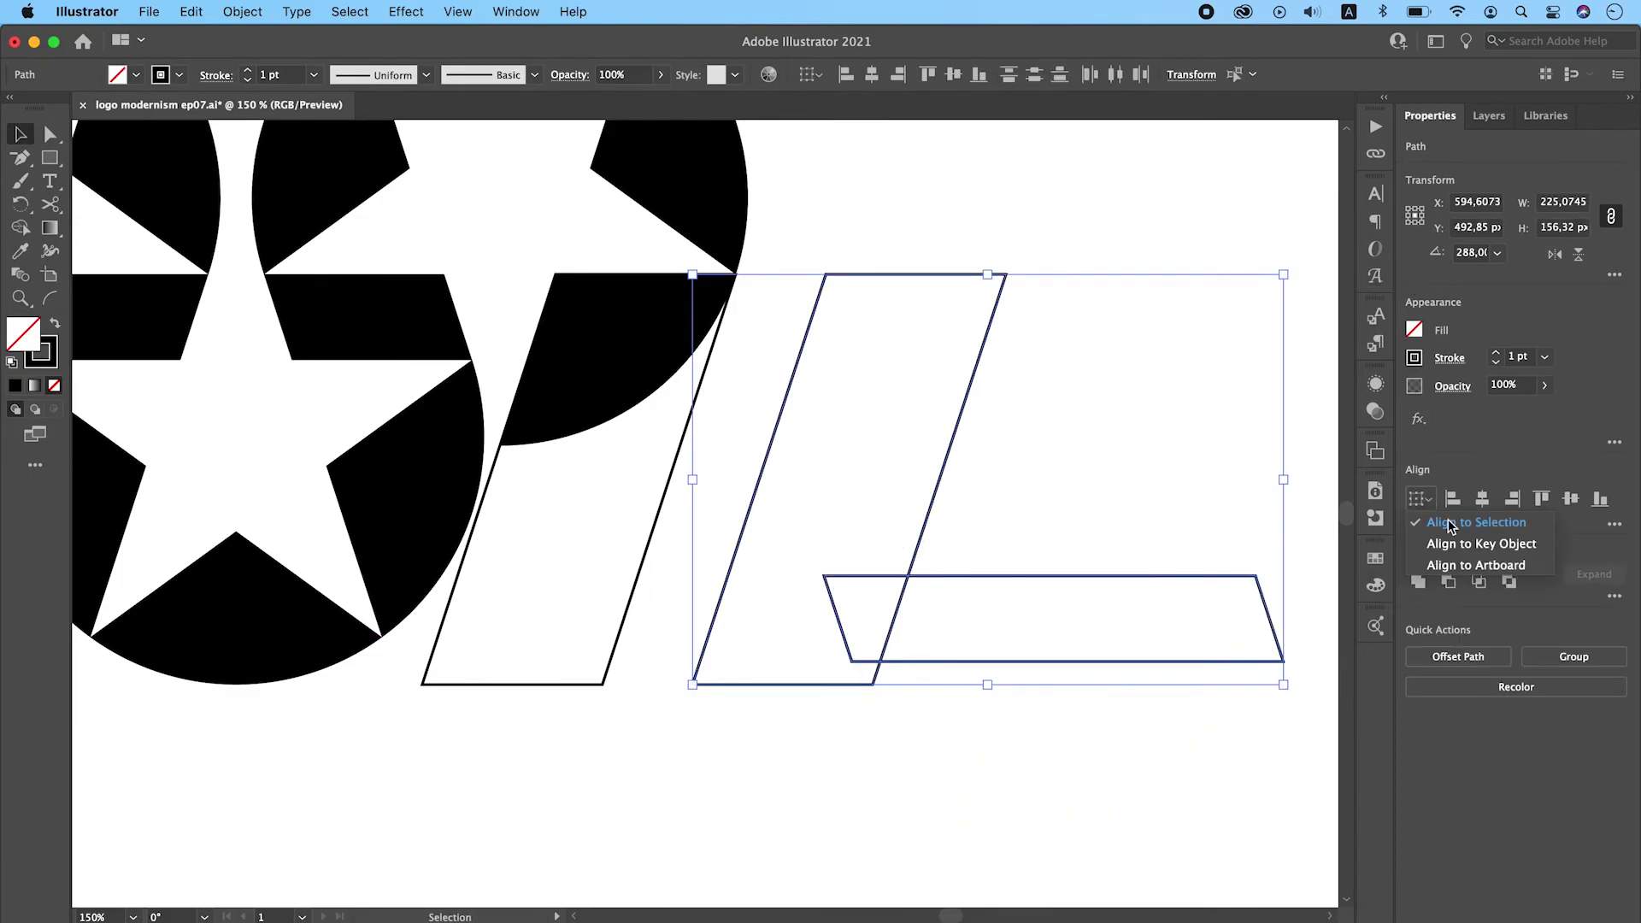
click(1474, 545)
click(1571, 498)
Straighten the bar's bounding box and stretch its left and right ends outward
click(1211, 386)
click(1212, 437)
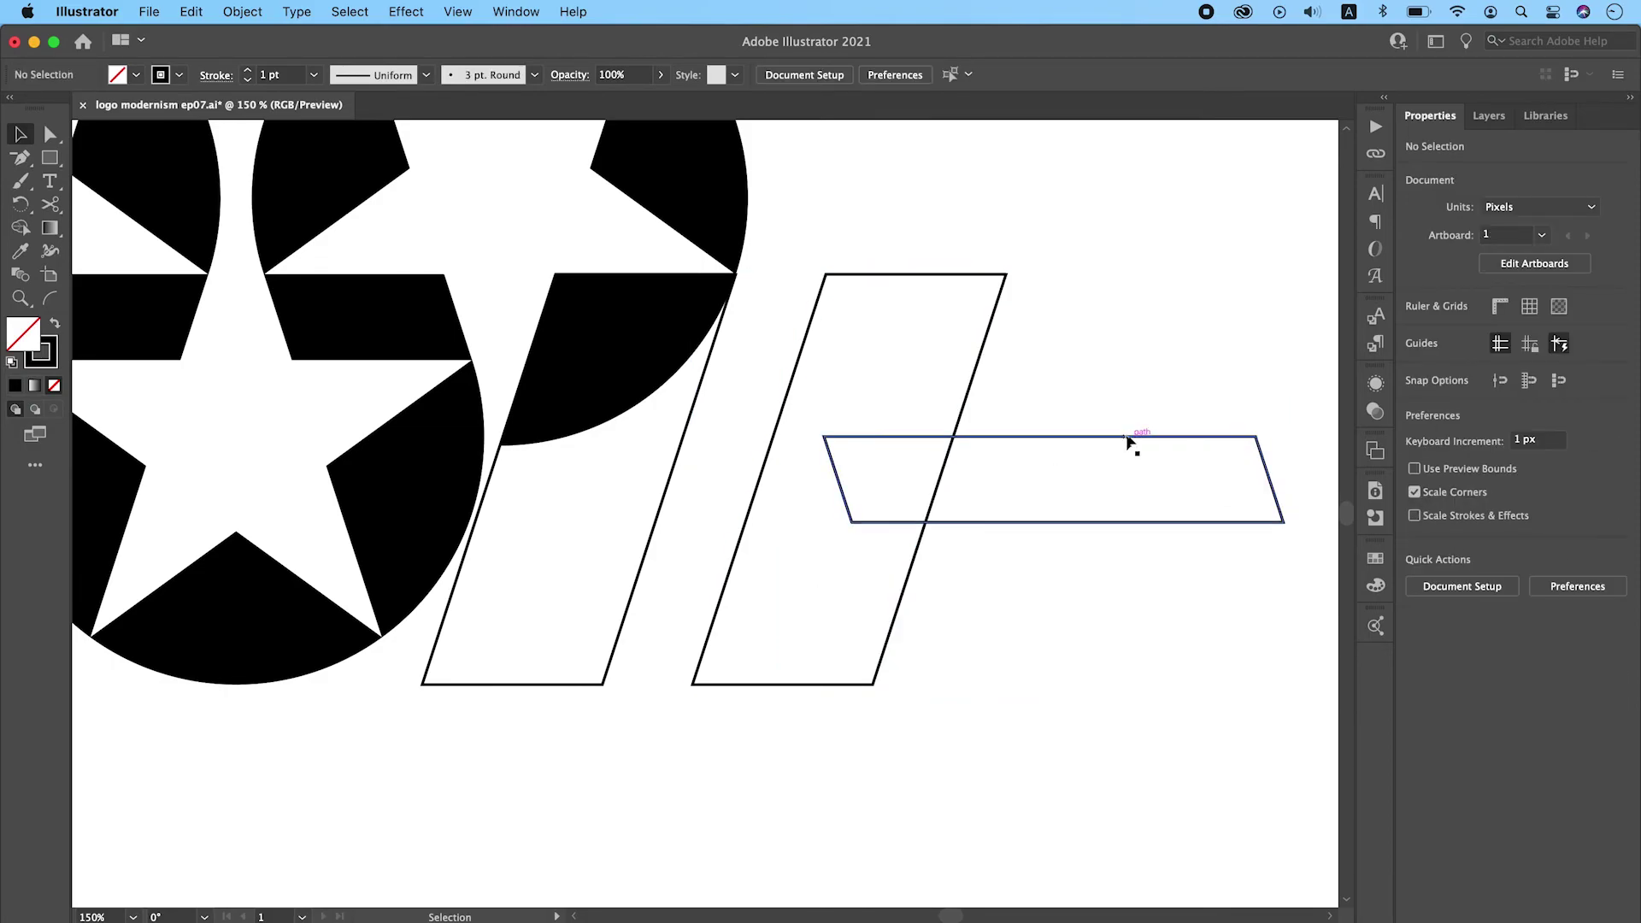
click(885, 455)
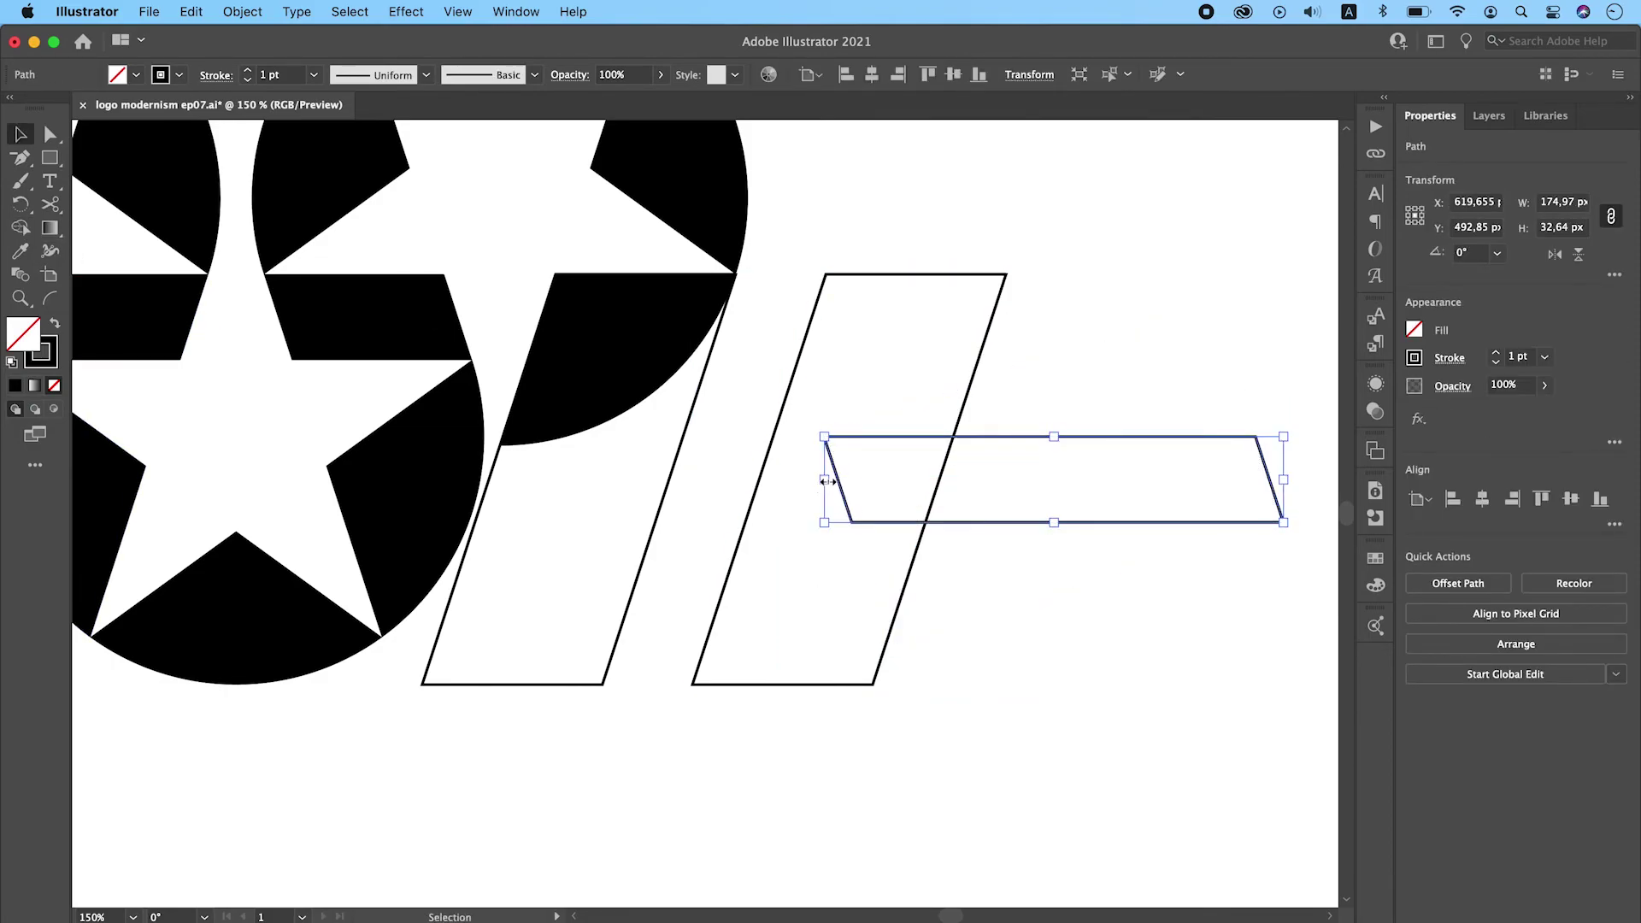
drag(824, 479, 545, 479)
drag(1285, 482, 1039, 487)
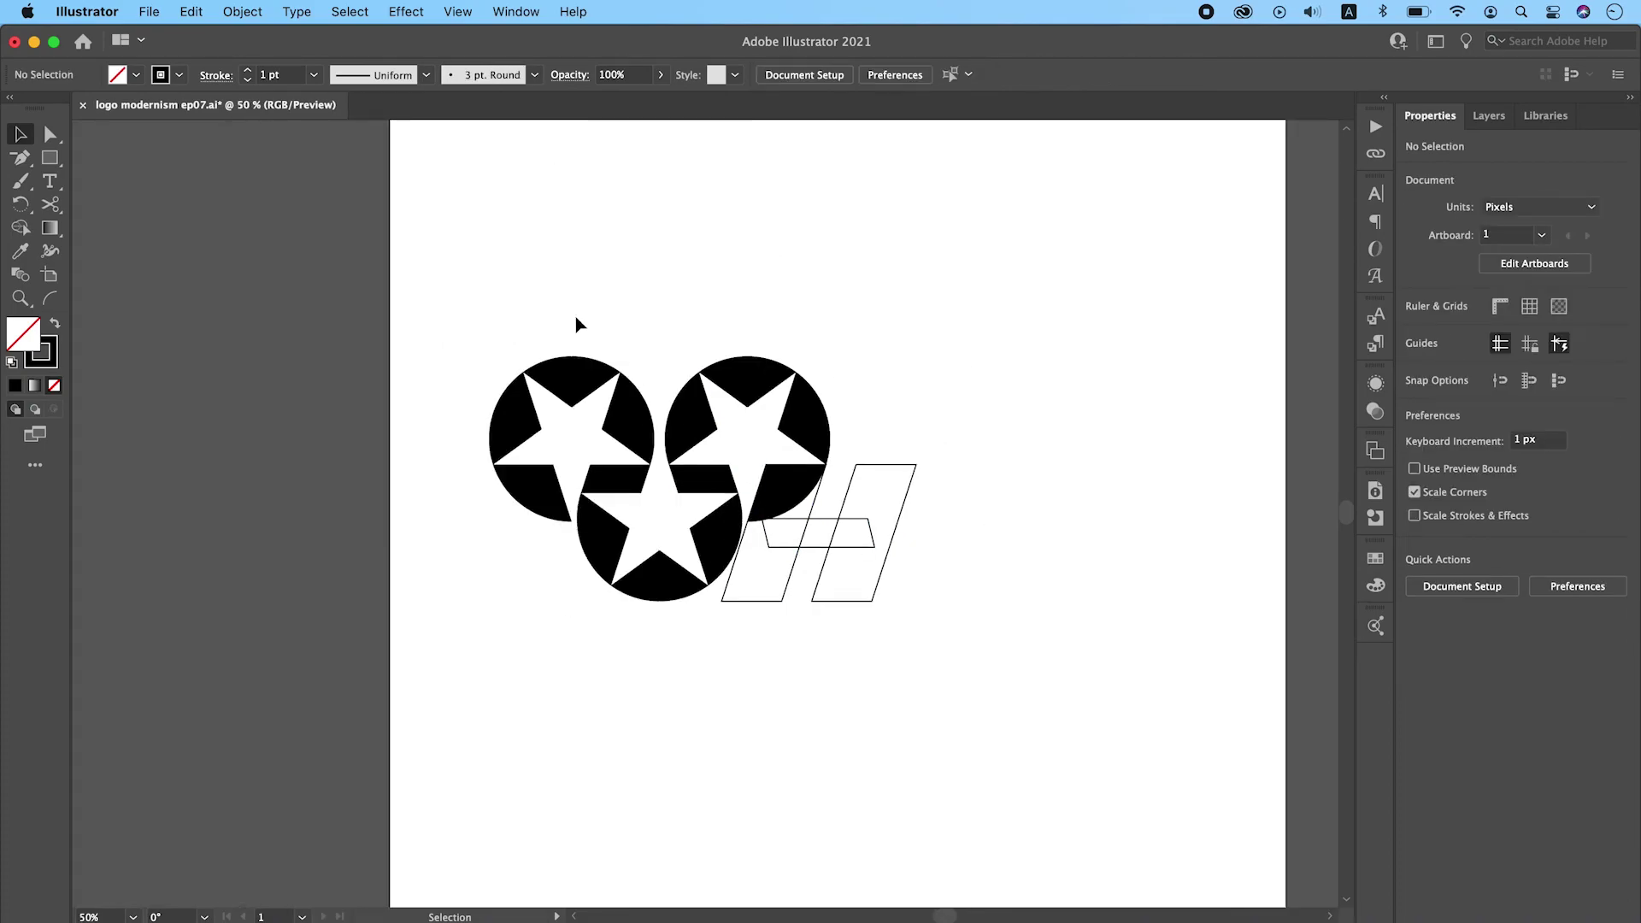
Scale up the logo group by a corner, then centre it horizontally and vertically on the artboard
key(v)
click(1051, 539)
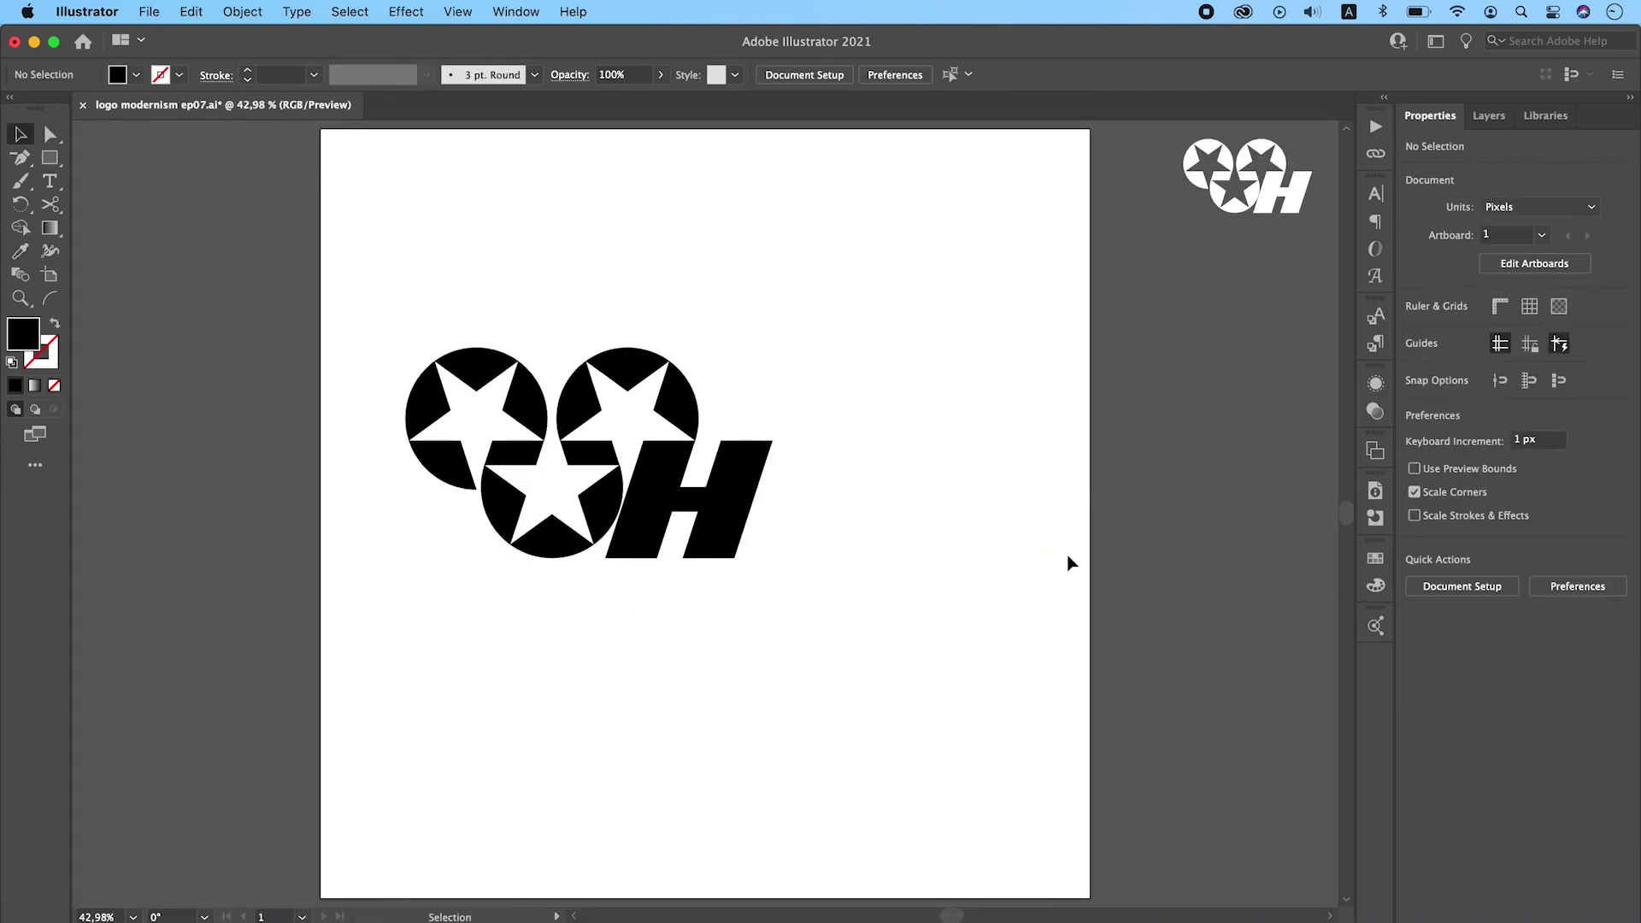
drag(766, 556, 1032, 698)
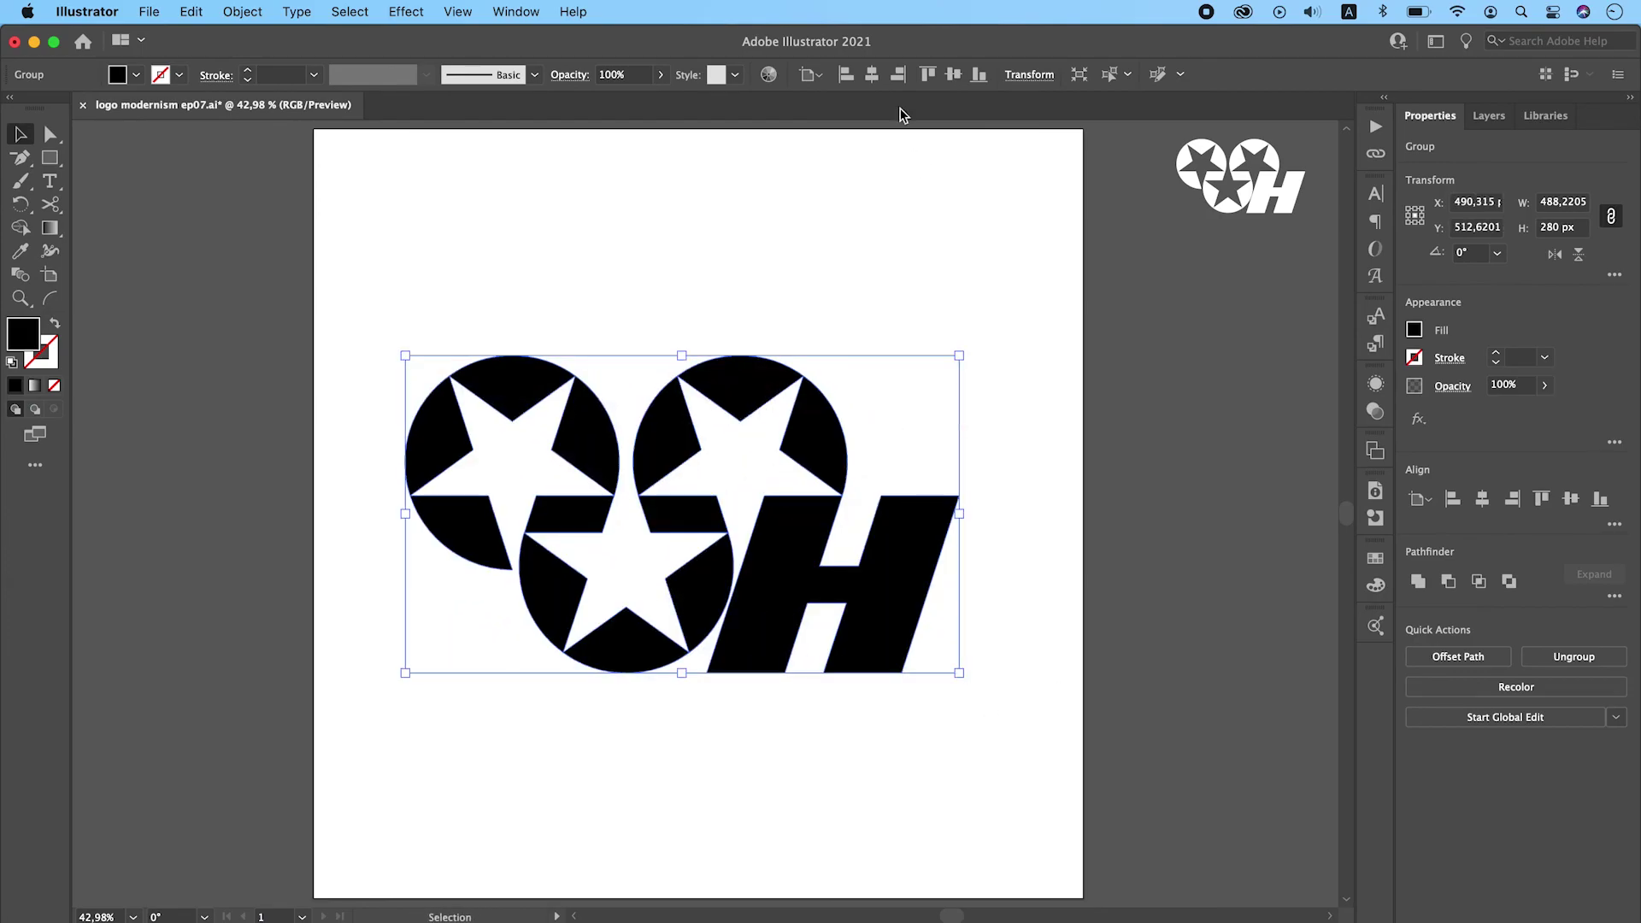
click(846, 74)
click(954, 75)
click(933, 188)
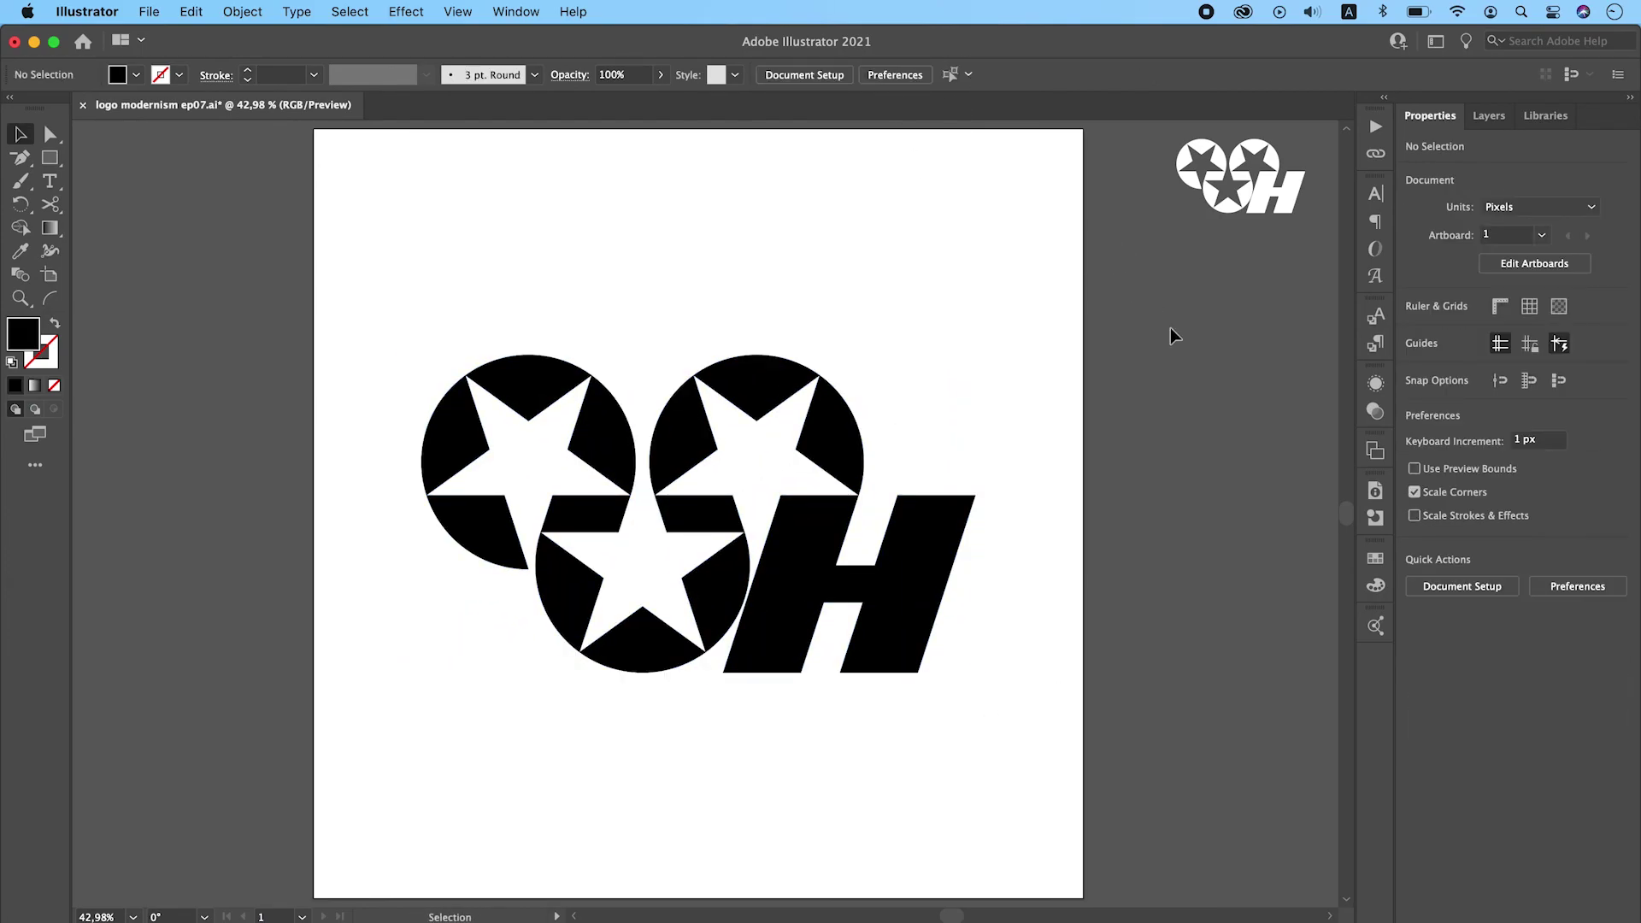